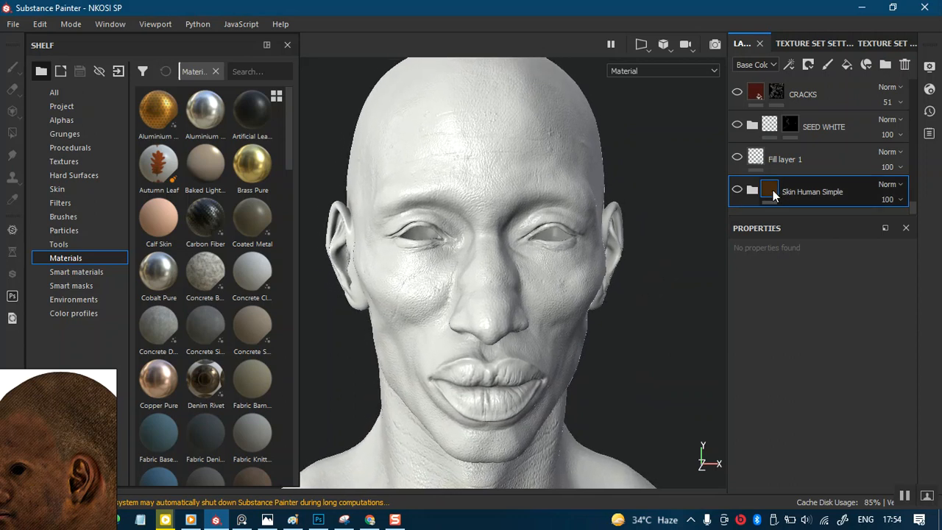
- Search the shelf's materials for "SKIN" and widen the shelf to browse the human skin materials
middle_drag(637, 267, 616, 316)
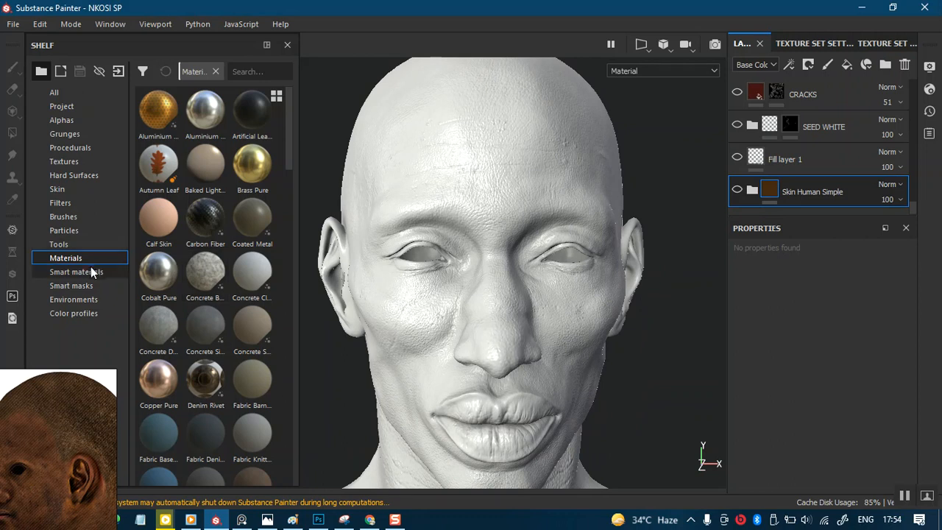
click(259, 73)
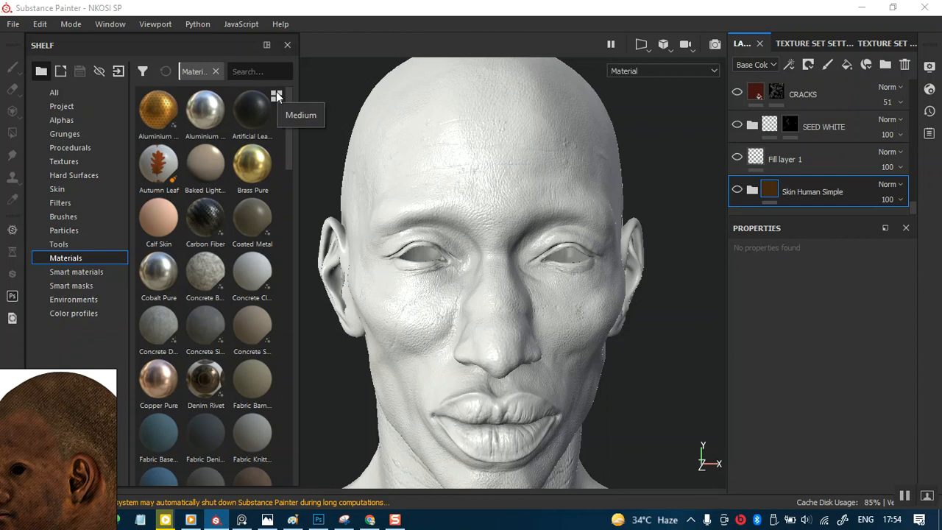
text(s)
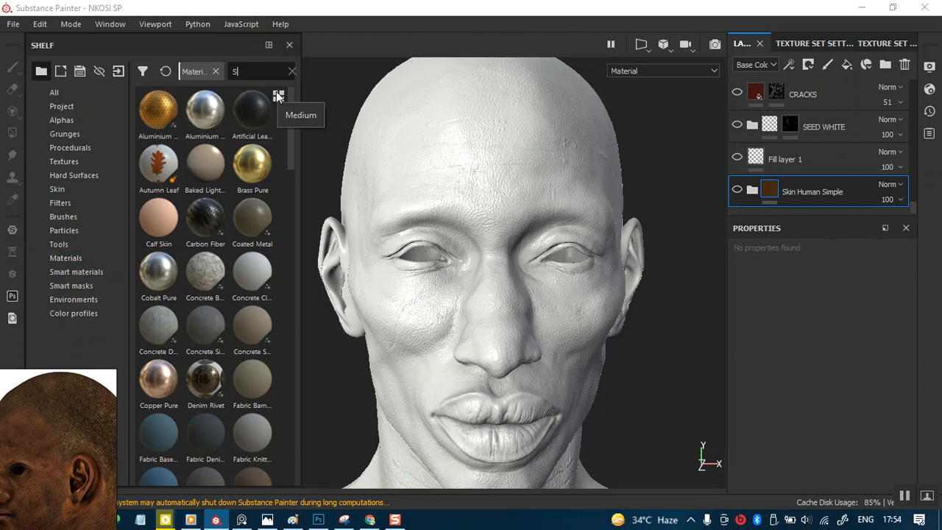
text(KIN)
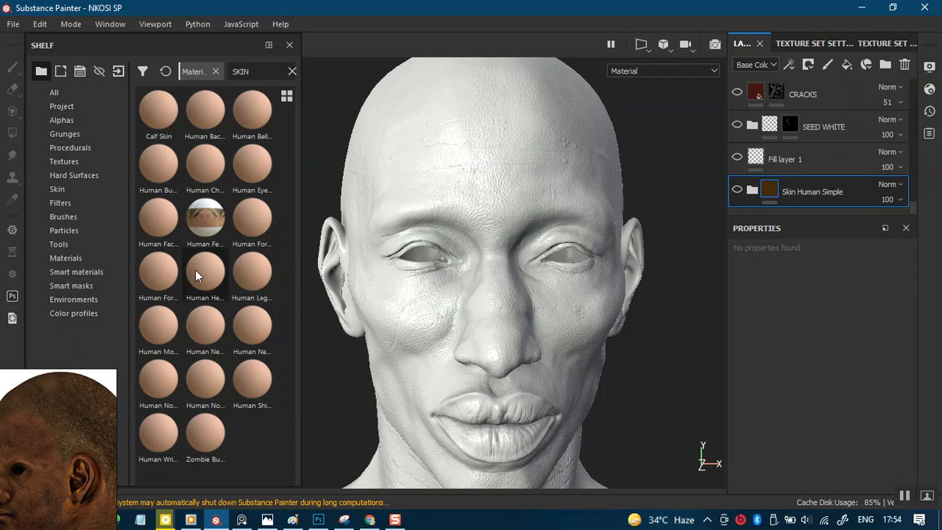
click(309, 269)
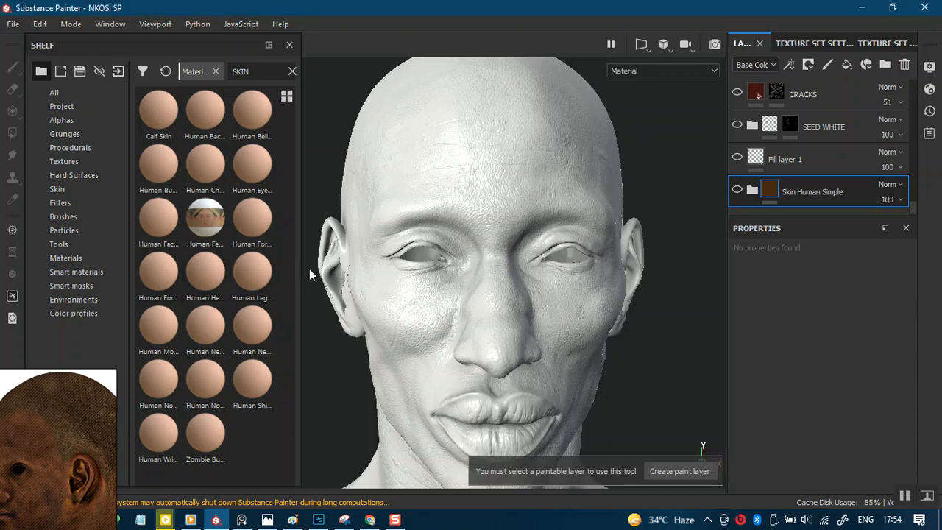
drag(300, 274, 405, 292)
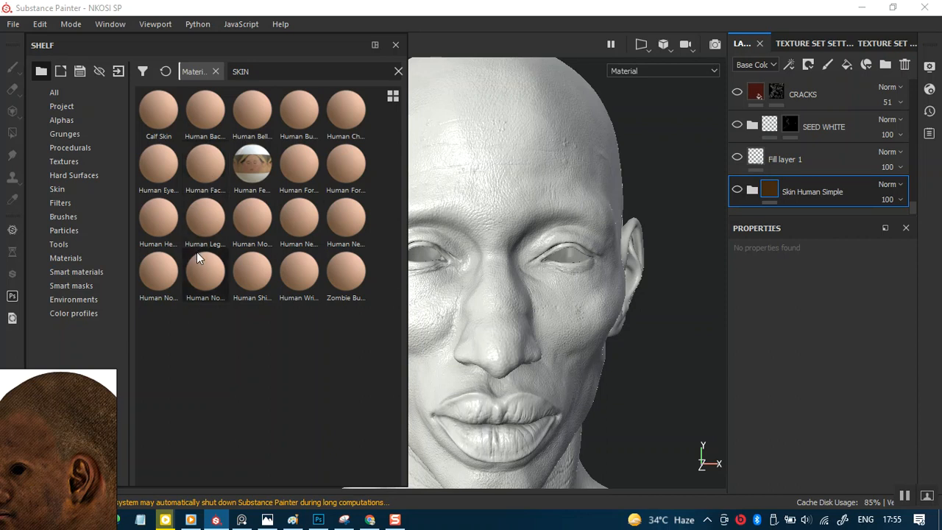
click(453, 341)
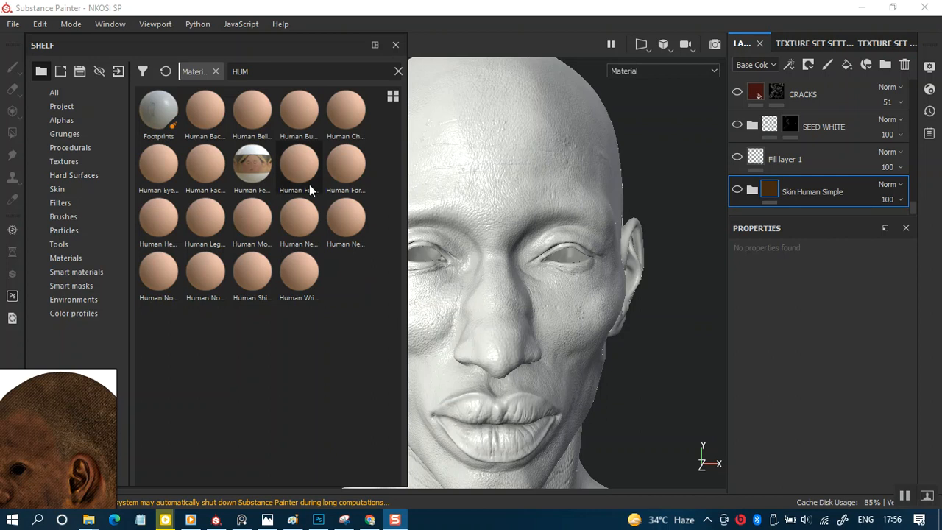
- Search the smart materials for "SKIN" to find the human skin smart material
click(94, 272)
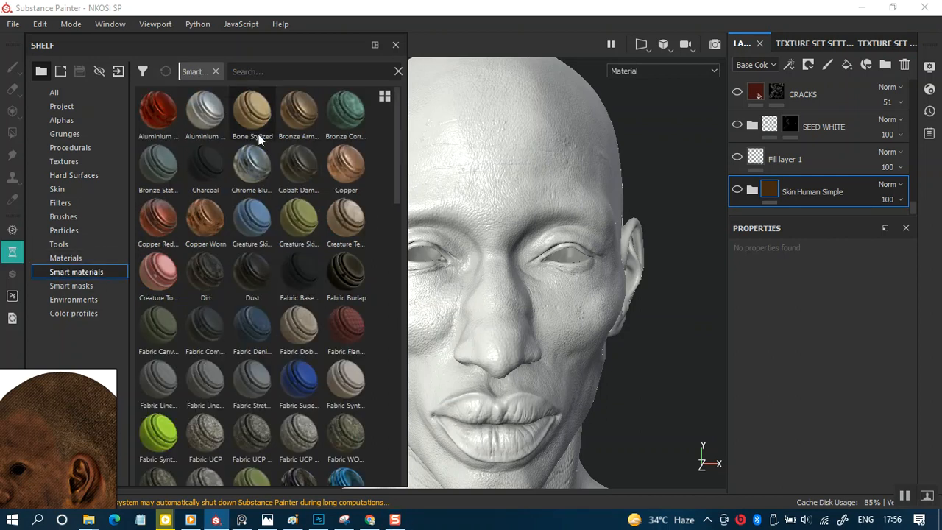
text(SKIN)
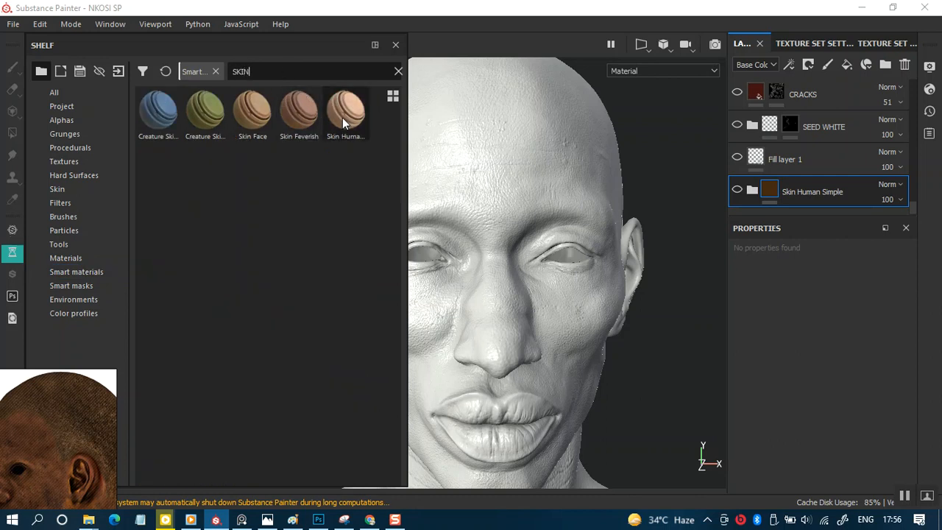
mouse_move(342, 118)
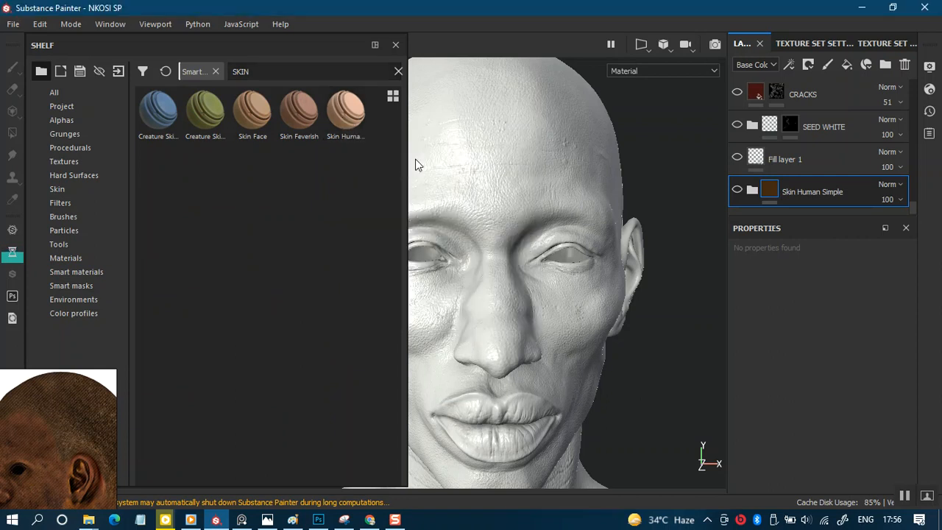
- Narrow the shelf and make the layer stack taller, and save the project
drag(408, 190, 292, 200)
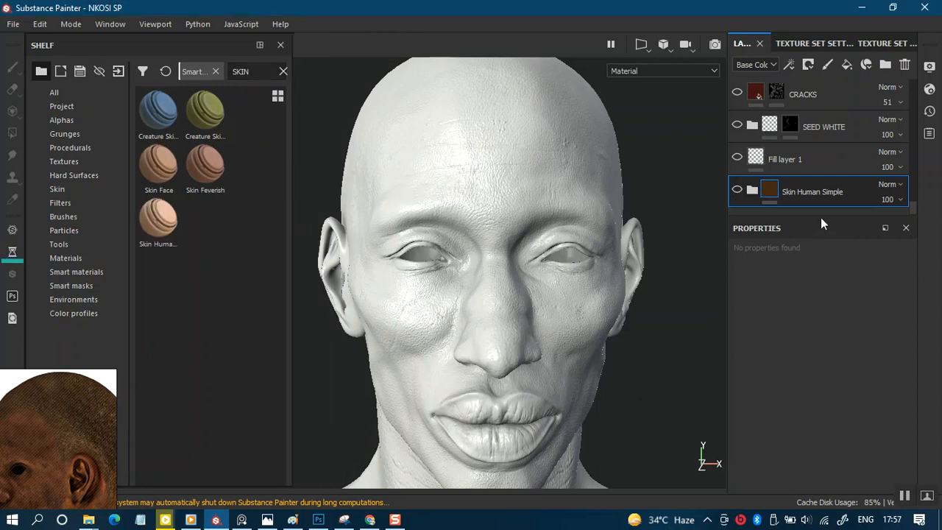
drag(820, 213, 824, 278)
key(ctrl+s)
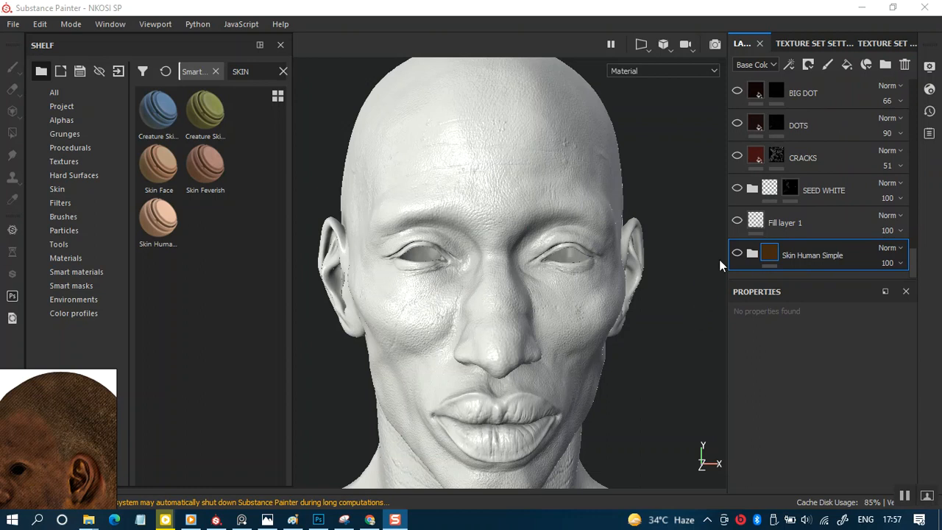
- Expand the Skin Human Simple folder and make its Base layer visible on the head
click(753, 254)
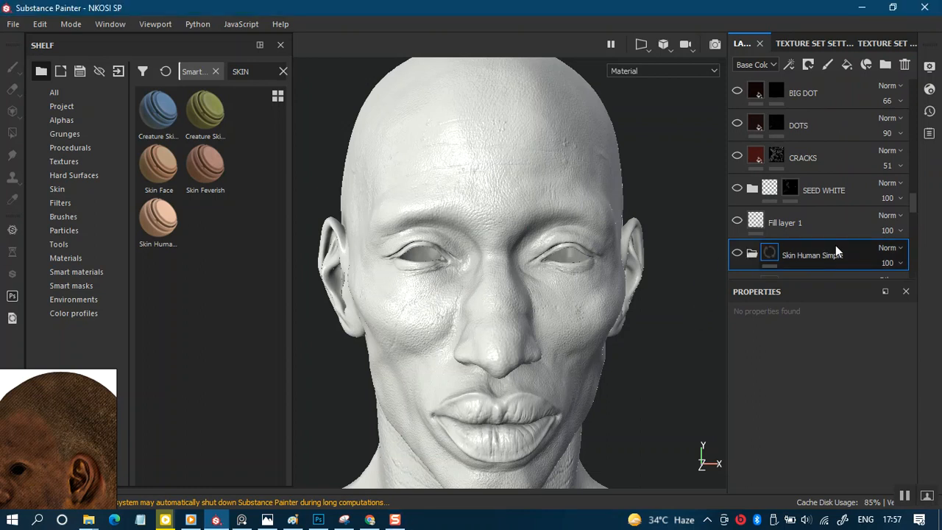
drag(911, 202, 906, 264)
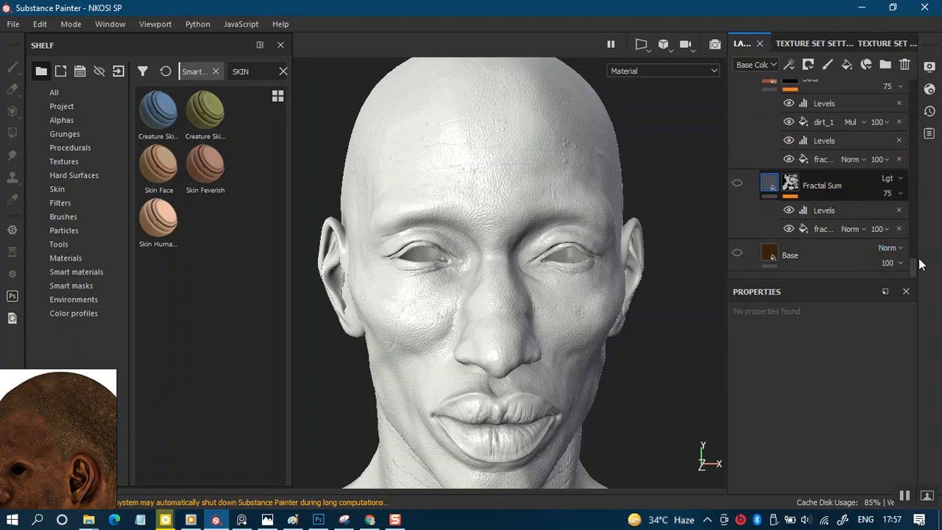
scroll(916, 261, up, 3)
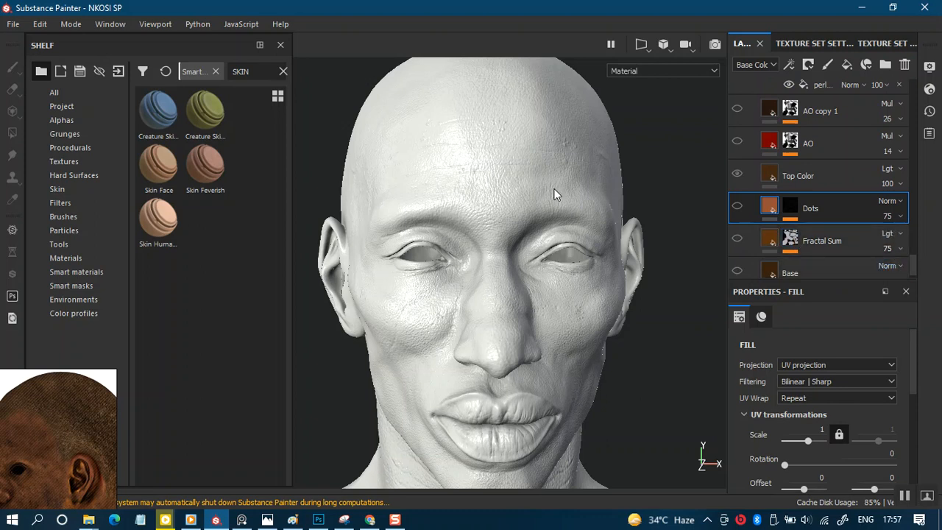
alt+drag(626, 269, 560, 274)
mouse_move(561, 274)
shift+right_down()
mouse_move(625, 269)
mouse_move(530, 284)
mouse_move(584, 269)
shift+right_up()
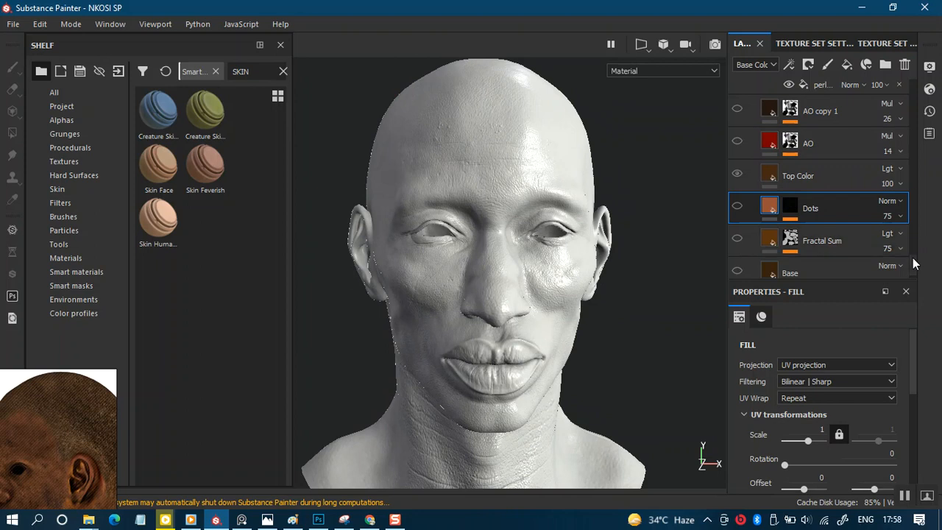
scroll(915, 259, down, 1)
scroll(916, 250, up, 5)
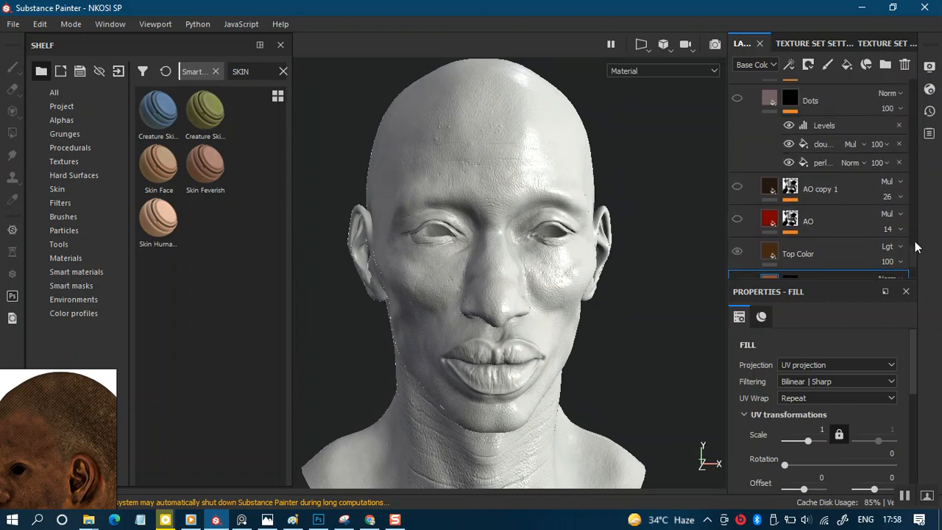
scroll(913, 260, down, 5)
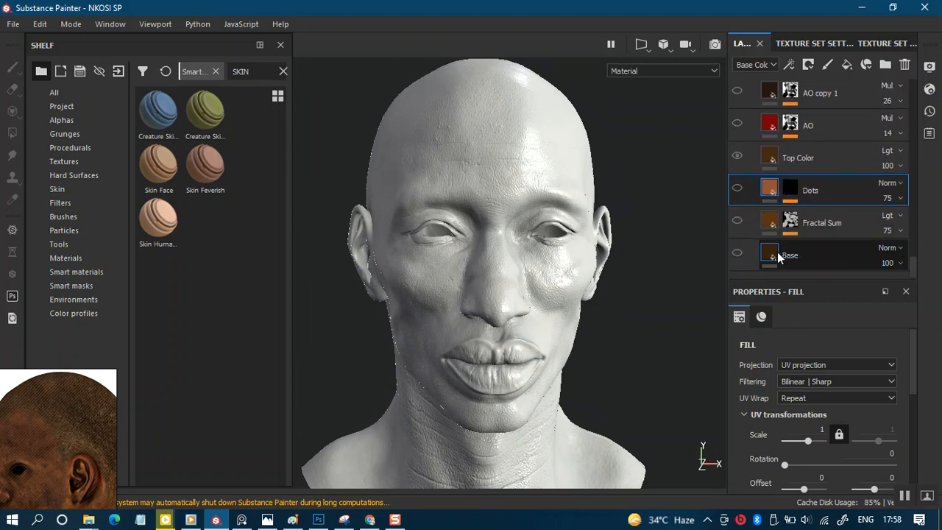
click(737, 253)
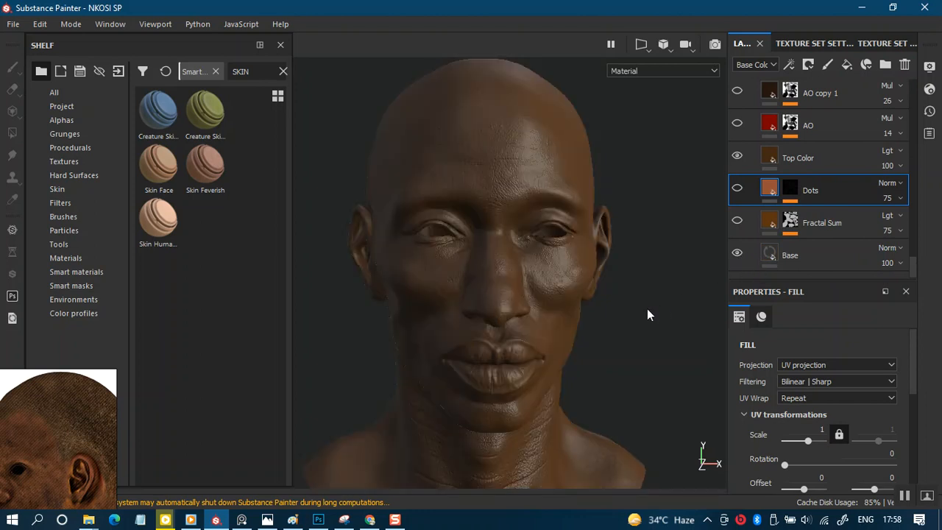
alt+drag(580, 324, 641, 298)
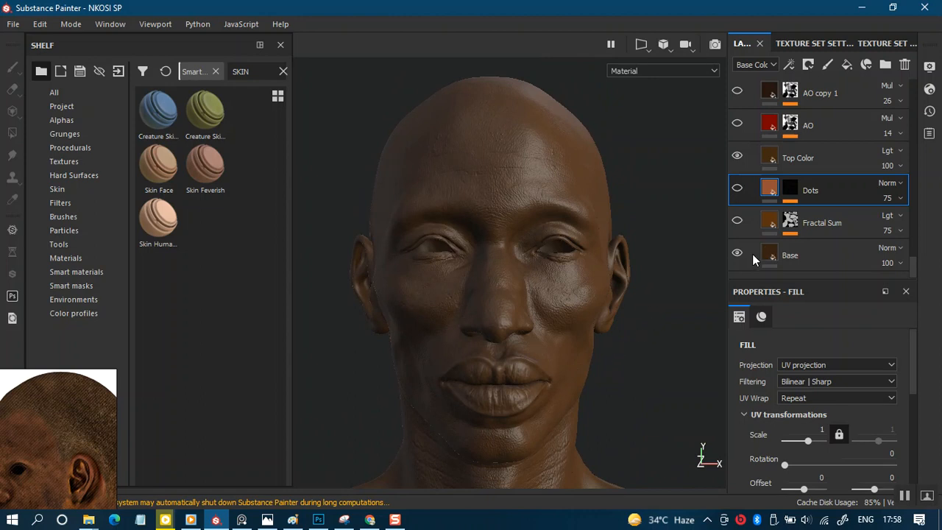
- Select the Base layer and look through its fill properties
click(792, 252)
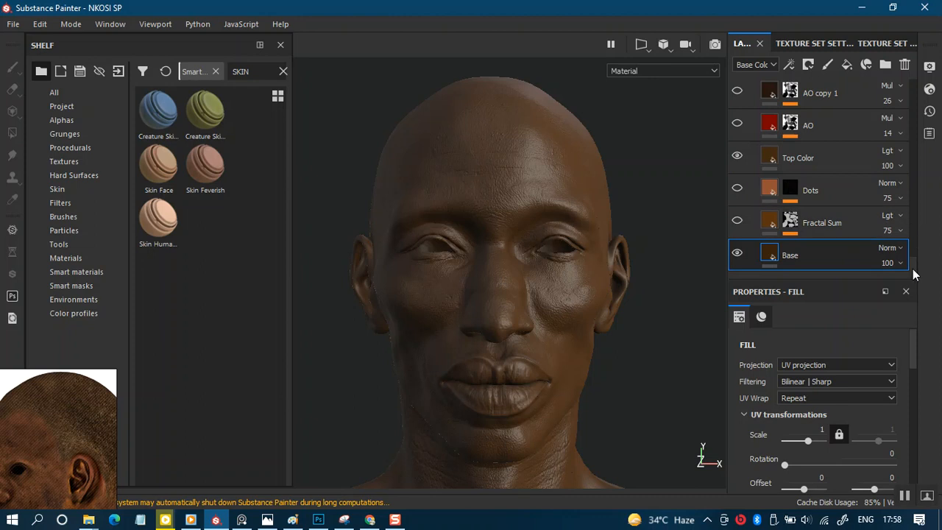
scroll(913, 360, down, 2)
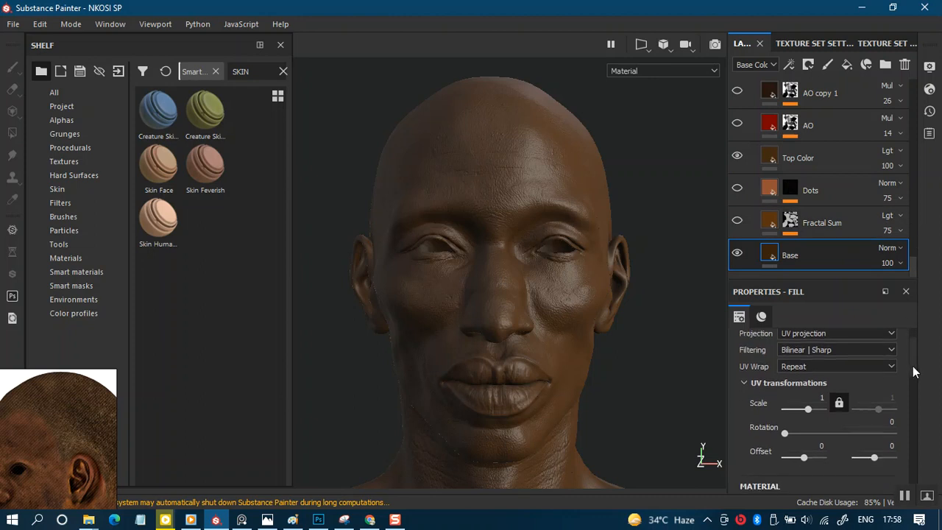
scroll(911, 361, up, 2)
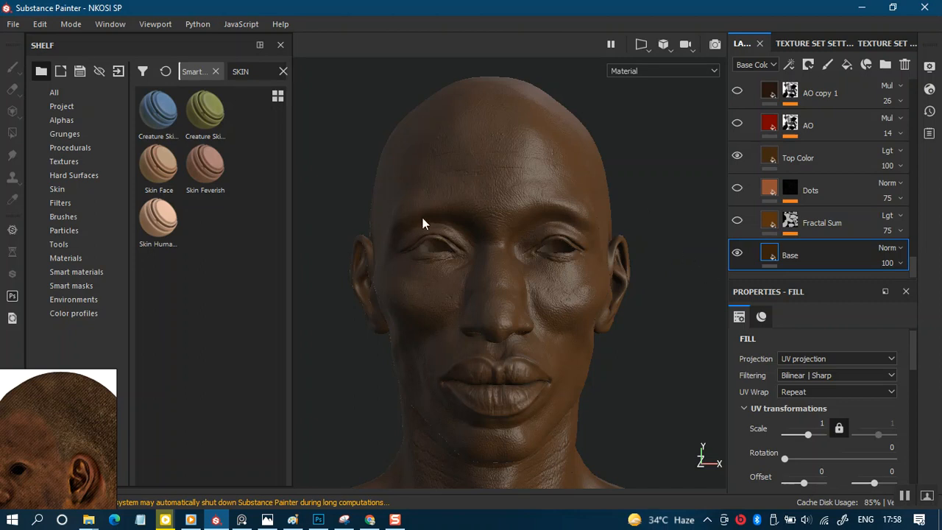
- Hide the docked shelf, layer stack and properties to clear the space around the head
key(Tab)
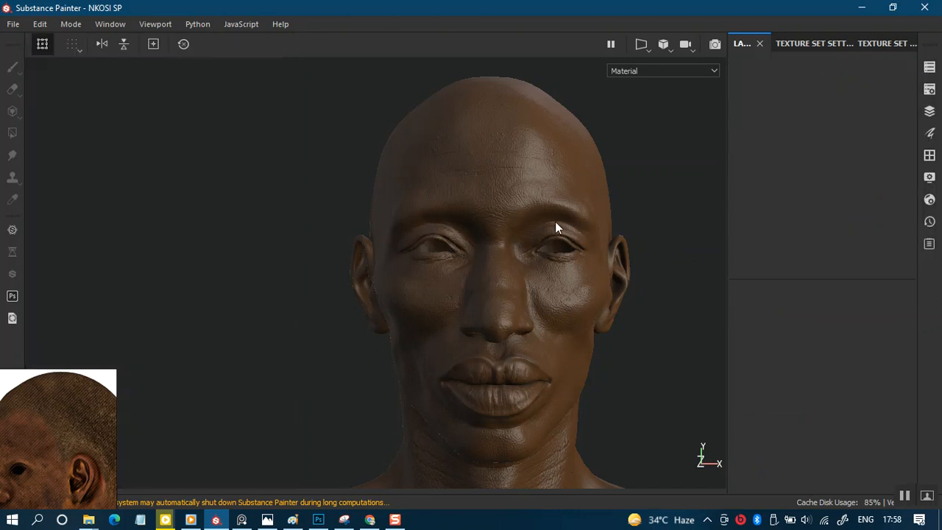
alt+drag(635, 250, 683, 189)
click(802, 43)
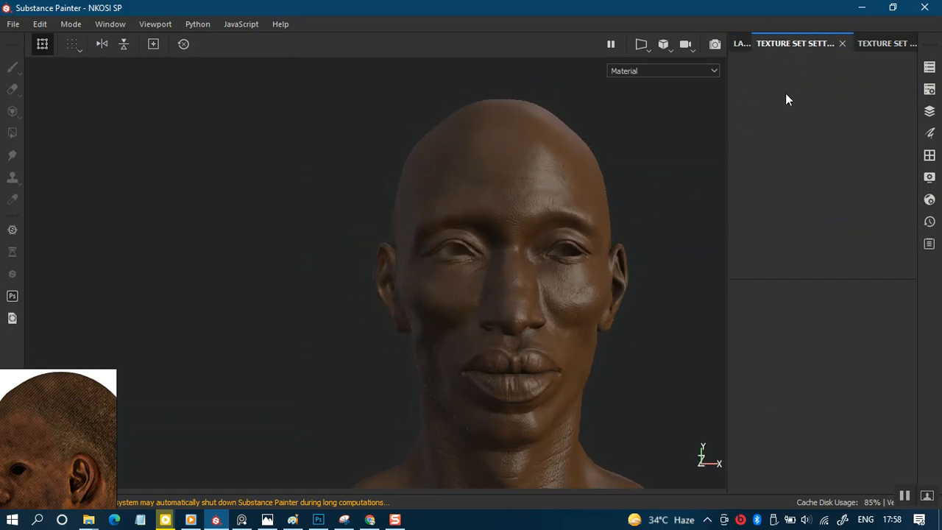
click(742, 40)
key(Tab)
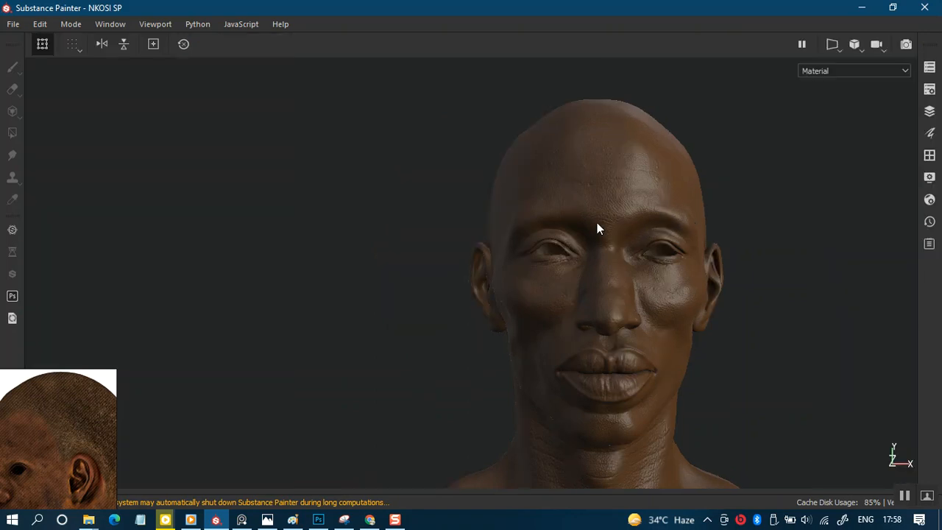
middle_drag(389, 280, 208, 269)
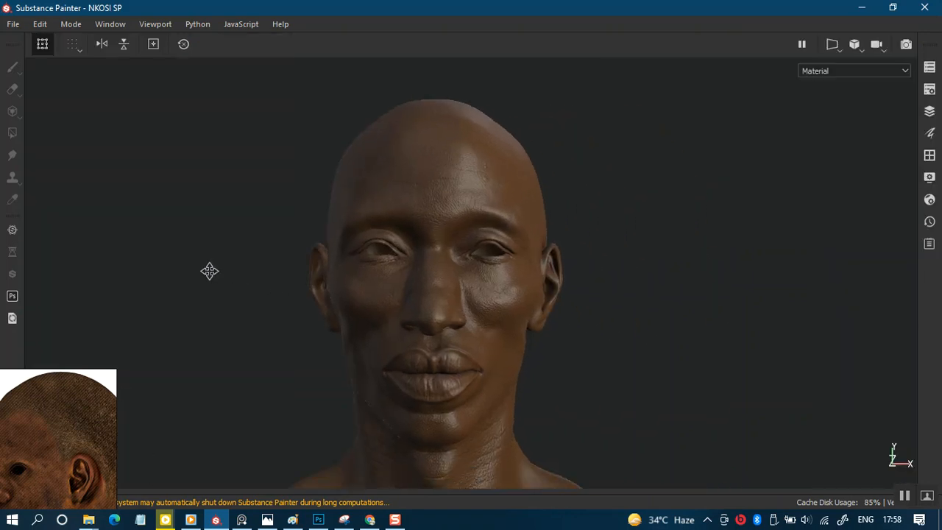
middle_drag(459, 303, 350, 293)
- Bring up the layer stack as a floating window beside the head
click(929, 69)
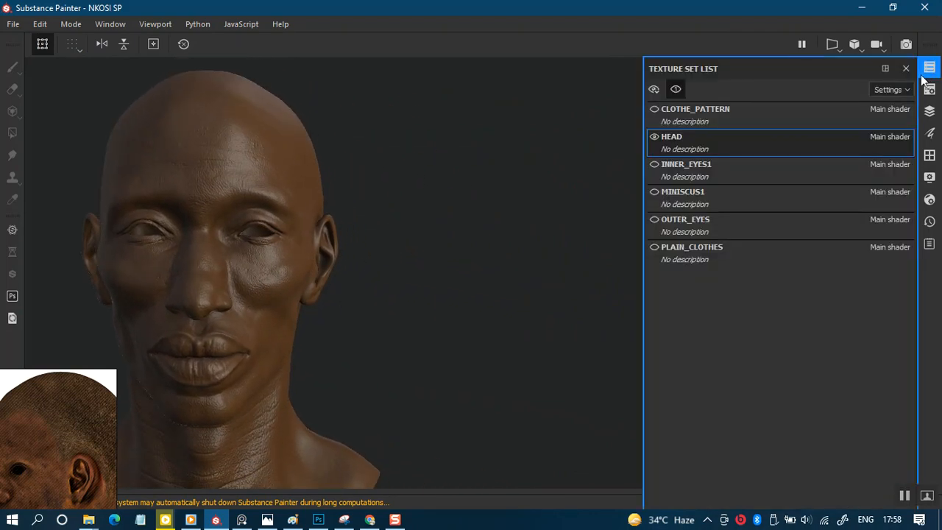
click(905, 67)
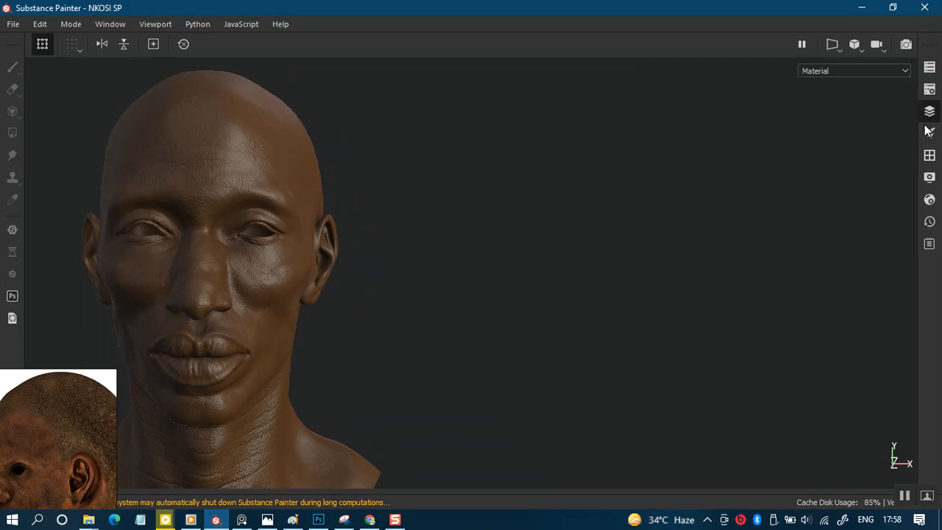
click(930, 111)
drag(779, 112, 491, 20)
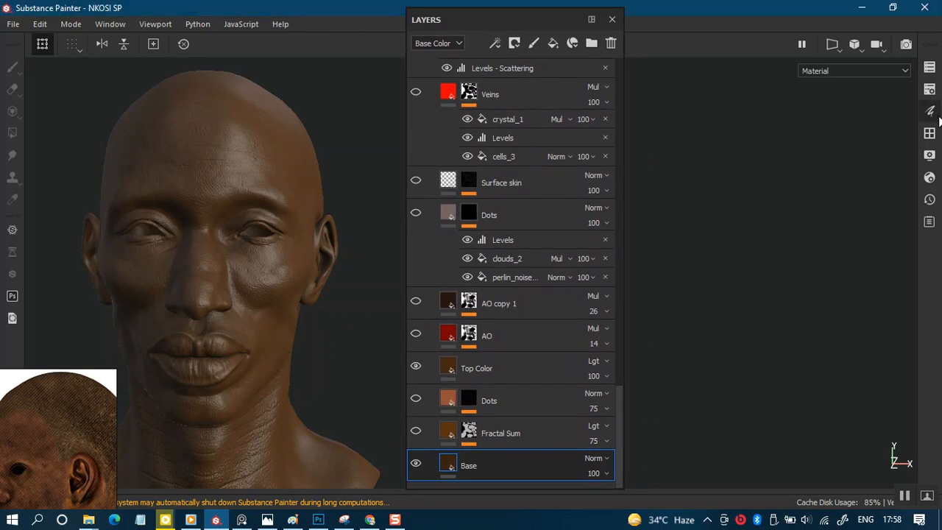
- Float the Base layer's fill properties beside the layer stack and widen both windows, bringing the material channels into view
click(929, 111)
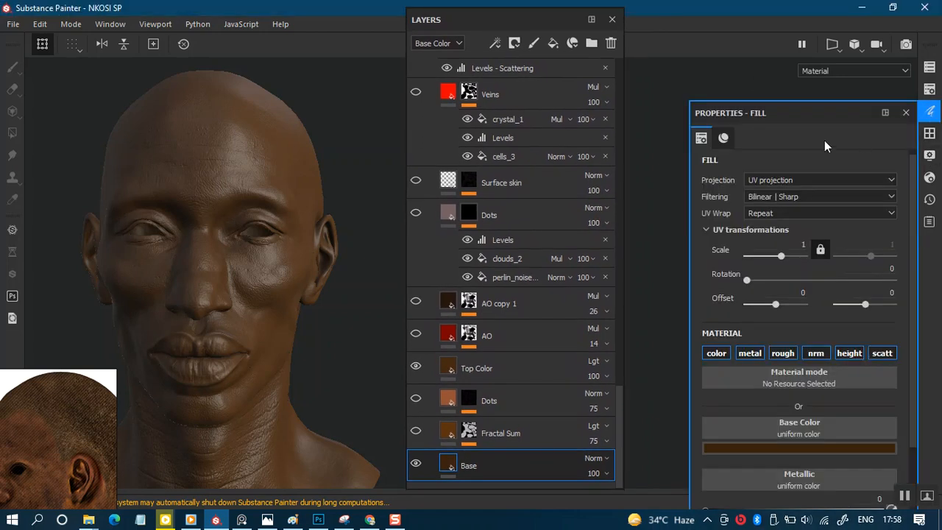
drag(774, 110, 755, 25)
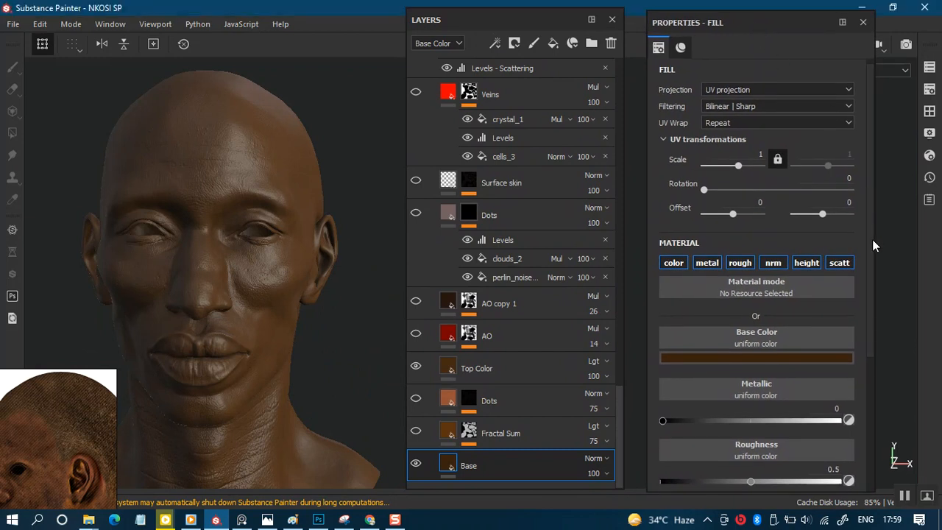
drag(875, 249, 902, 250)
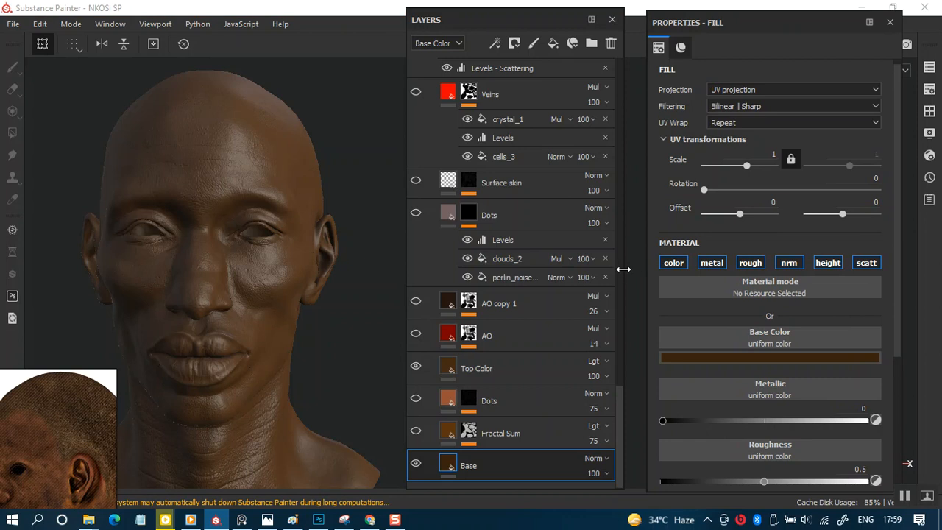
drag(624, 279, 637, 278)
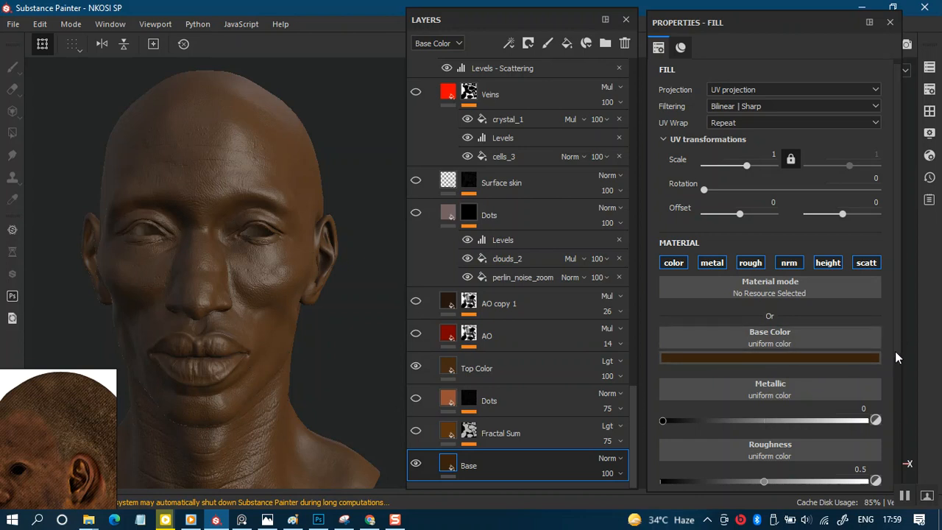
drag(897, 346, 894, 410)
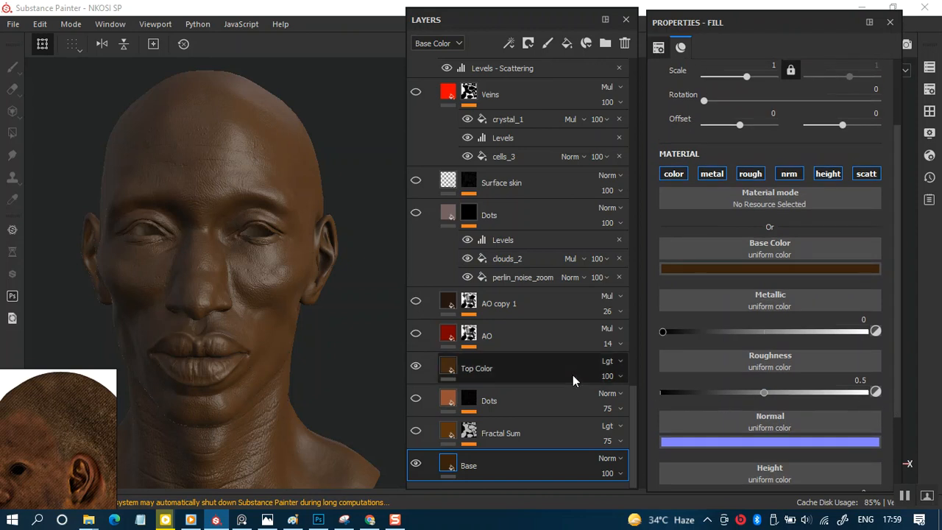
- Look through the Base layer's material channels down to Scattering
drag(897, 362, 898, 424)
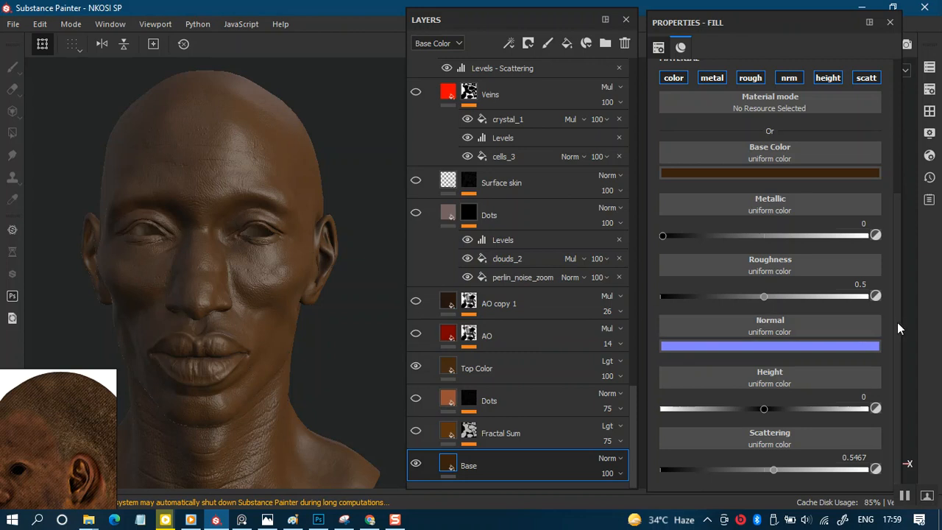
scroll(901, 314, up, 1)
scroll(901, 308, up, 3)
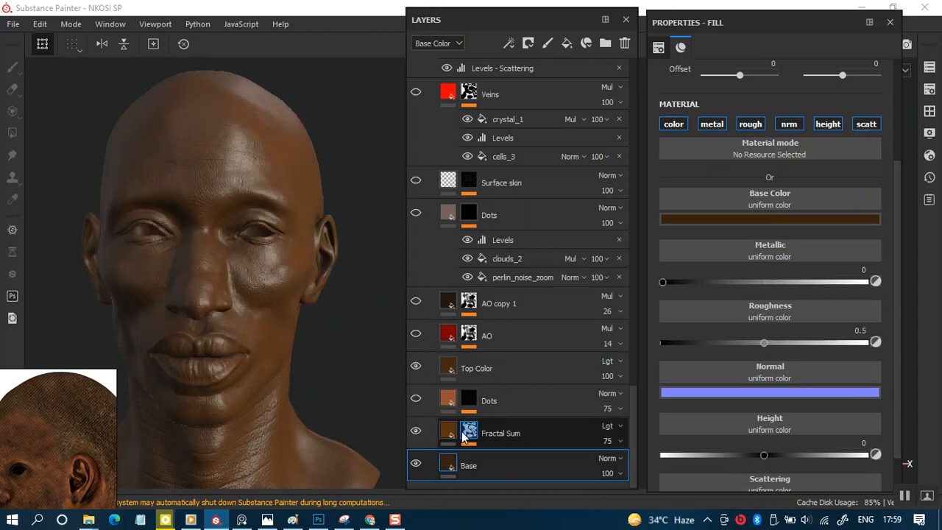
- Try the AO layer's red as the base color of the Fractal Sum layer, and undo it
click(452, 429)
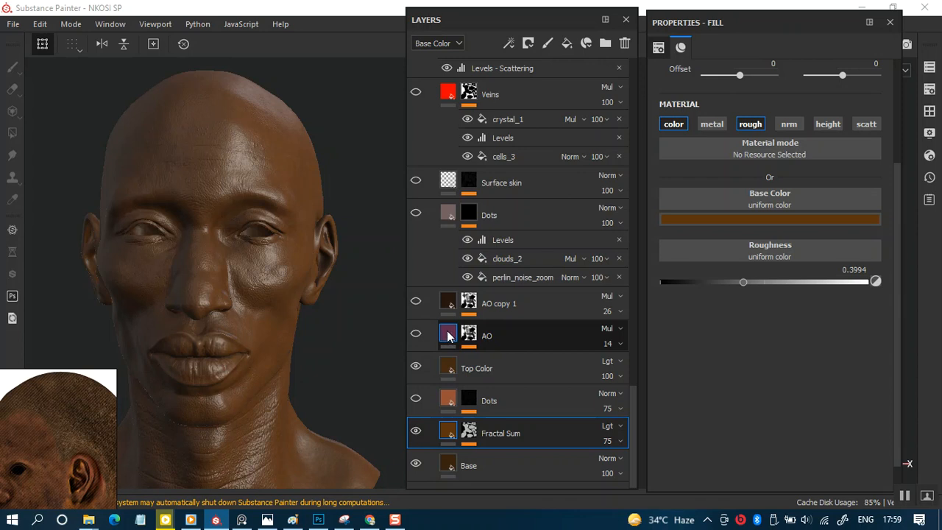
click(752, 219)
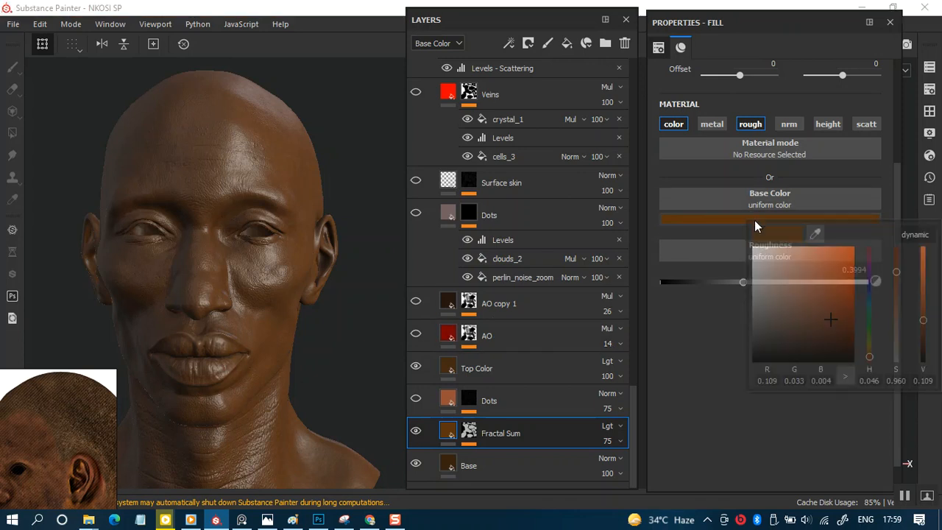
click(814, 234)
click(446, 333)
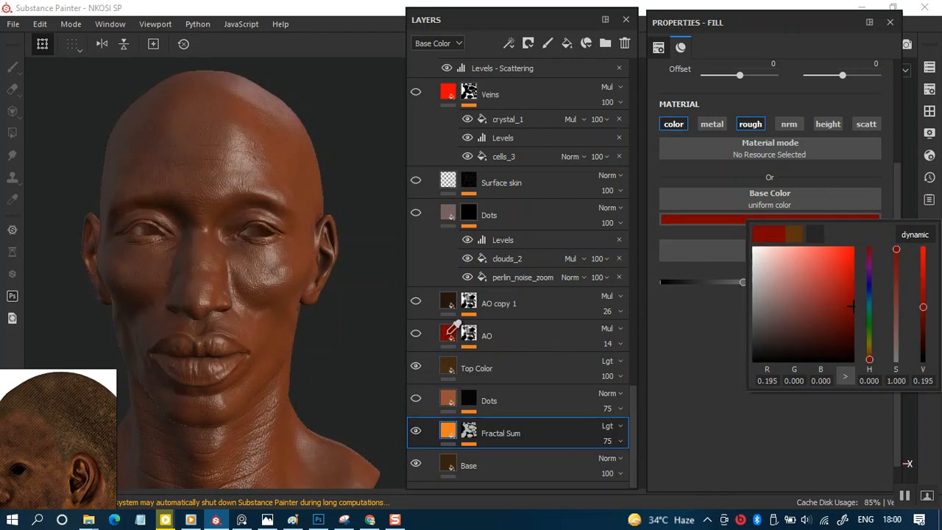
click(691, 332)
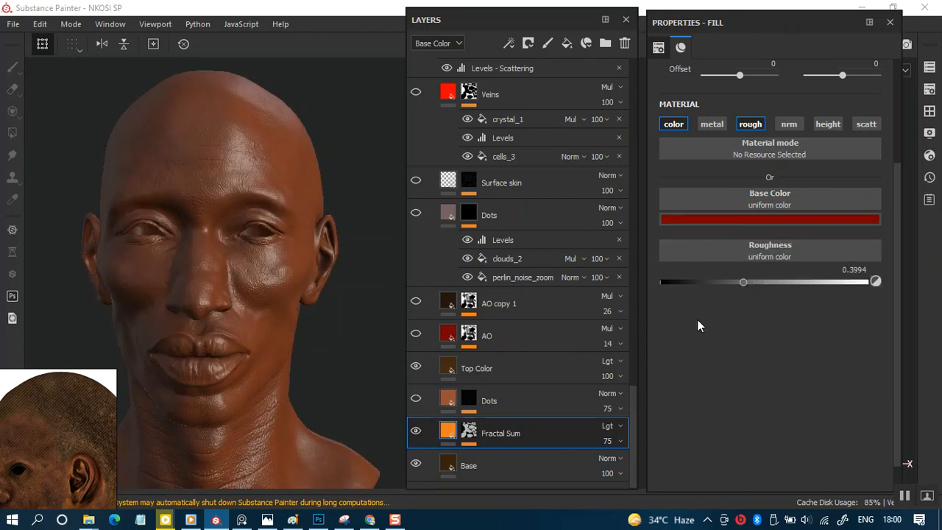
key(ctrl+z)
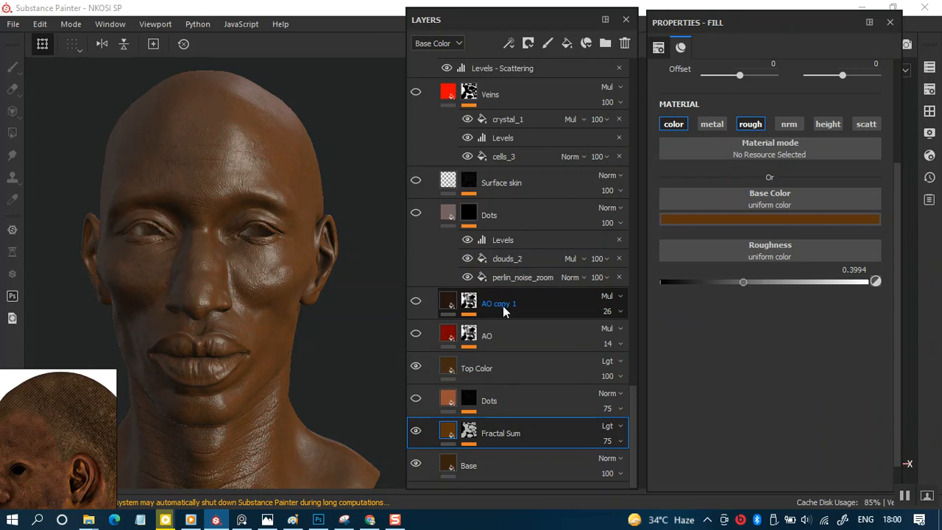
- Try a brown skin tone sampled from the reference portrait as the Fractal Sum layer's base color
click(730, 218)
click(799, 236)
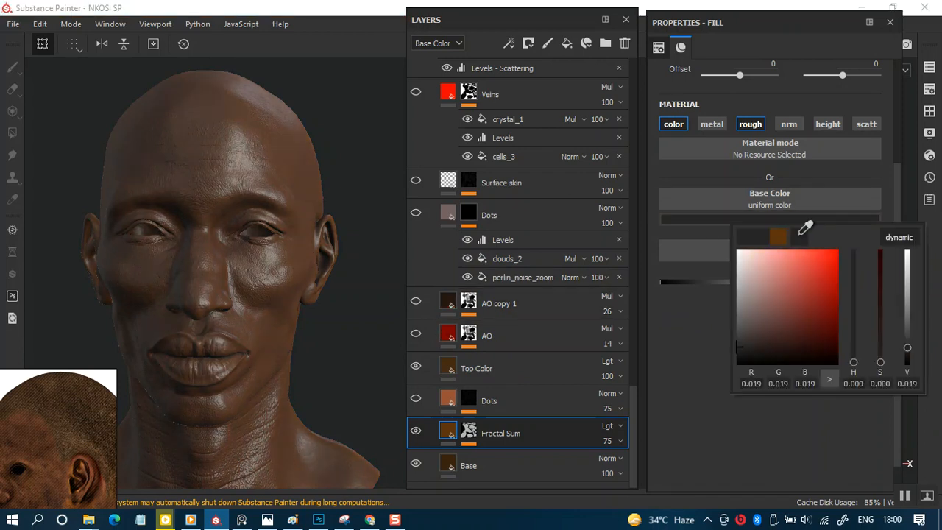
click(207, 414)
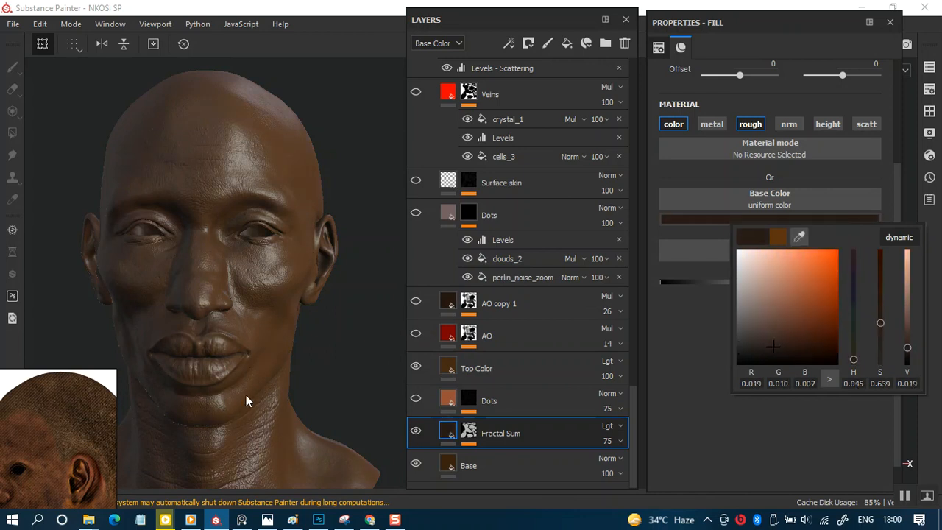
click(800, 237)
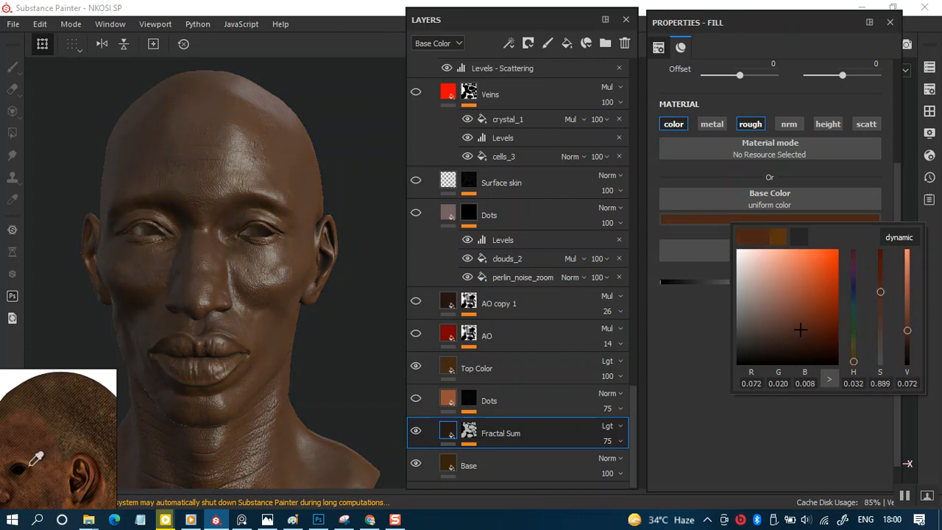
click(35, 458)
click(702, 371)
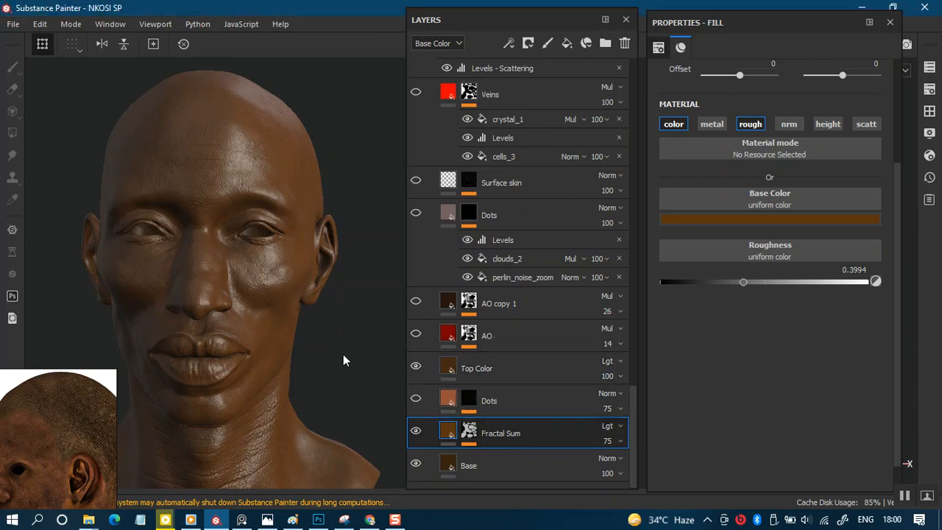
- Display only the base color channel on the head and examine the skin color variation up close
alt+right_drag(346, 336, 349, 311)
alt+middle_drag(347, 346, 358, 305)
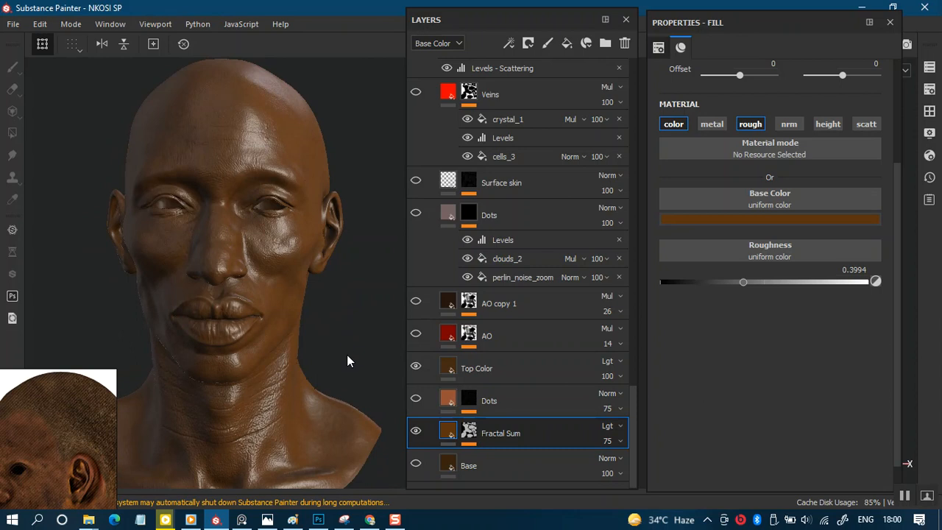
alt+drag(340, 355, 338, 313)
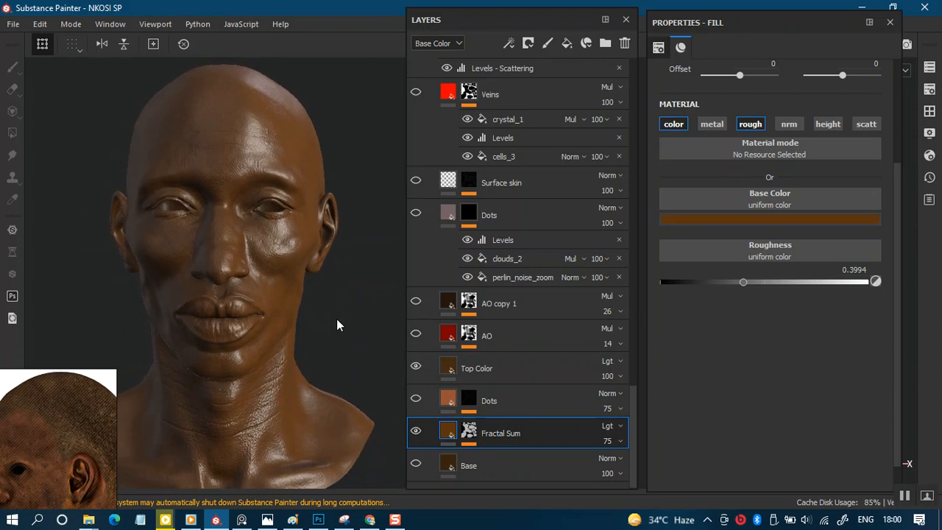
key(c)
alt+drag(326, 328, 334, 348)
mouse_move(329, 328)
alt+middle_down()
mouse_move(347, 324)
mouse_move(334, 327)
alt+middle_up()
alt+right_drag(334, 310, 280, 458)
alt+right_drag(251, 341, 275, 291)
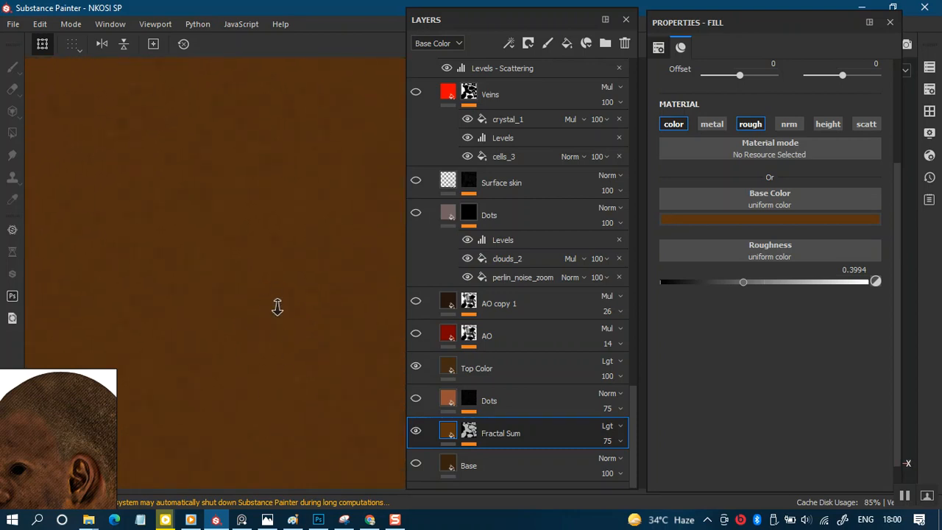
- Hide and reshow the Fractal Sum layer to compare its effect on the skin color
click(416, 433)
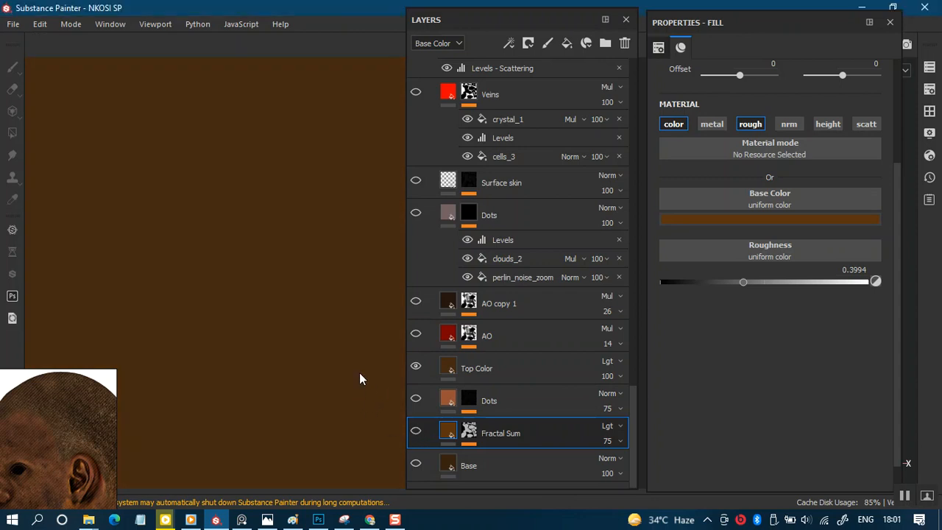
click(416, 431)
alt+right_drag(287, 243, 290, 276)
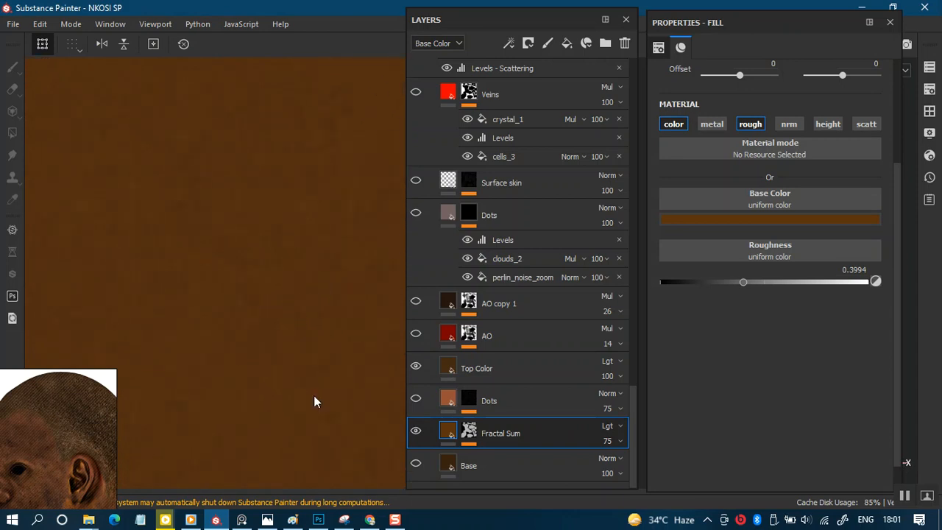
mouse_move(313, 298)
alt+mouse_down()
mouse_move(346, 293)
mouse_move(300, 294)
alt+mouse_up()
- Open the fractal_sum_base fill in the Fractal Sum mask and review its grayscale parameters and the layer's opacity
click(471, 430)
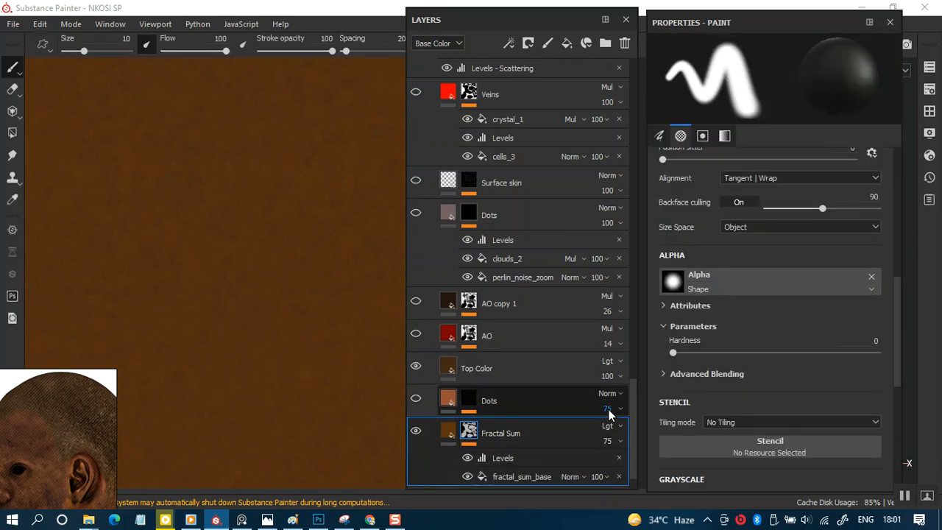
scroll(626, 446, down, 1)
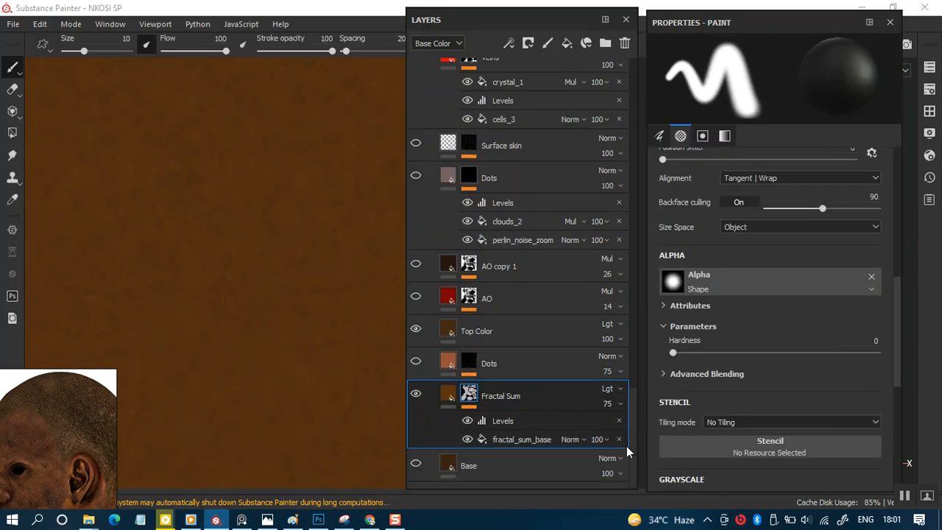
click(525, 439)
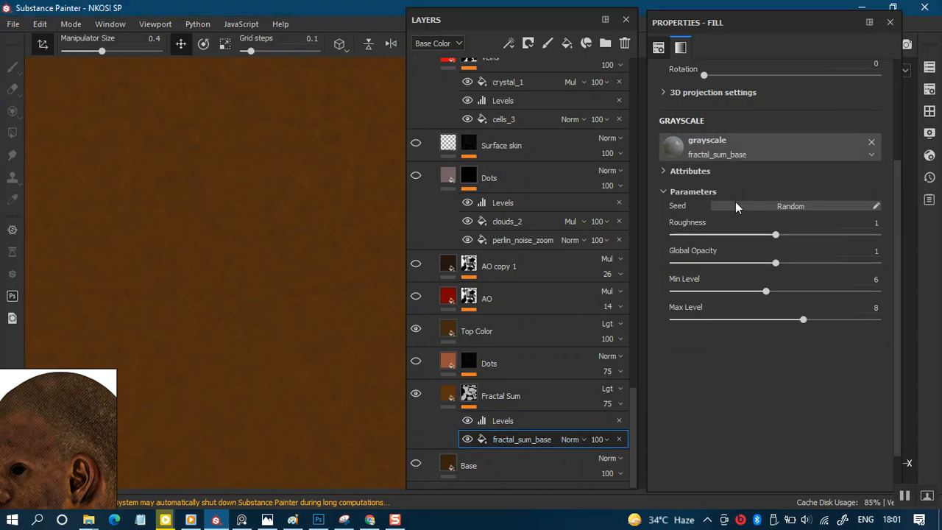
drag(896, 311, 888, 247)
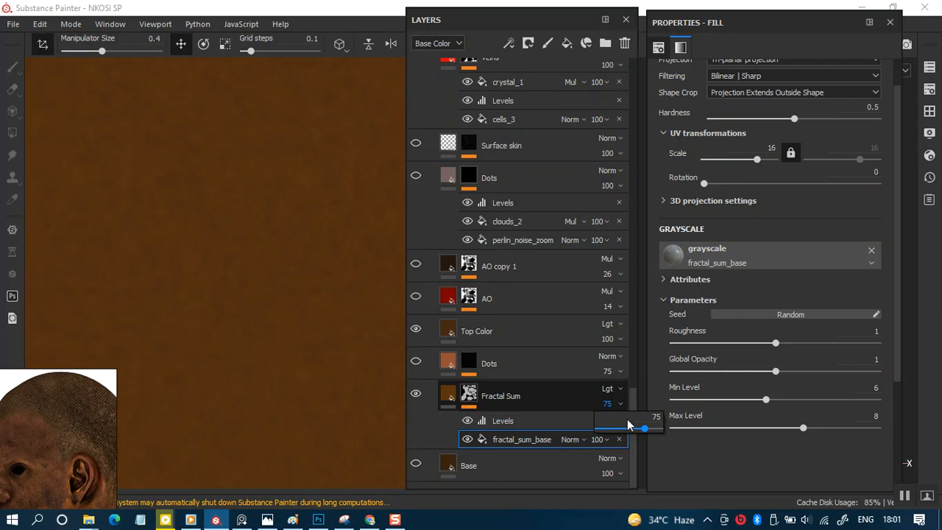
drag(645, 431, 668, 433)
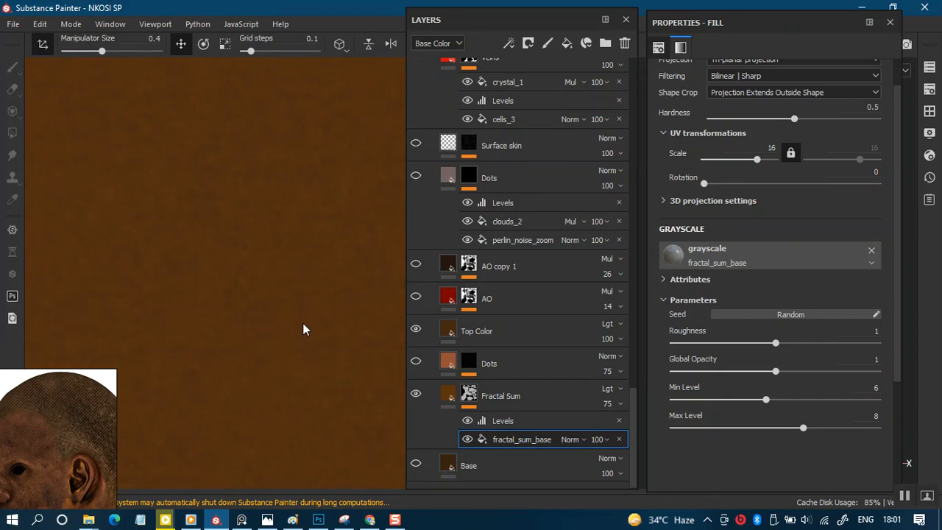
- Examine the projection settings of fractal_sum_base and the Levels adjustment in the Fractal Sum mask
mouse_move(291, 301)
alt+right_down()
mouse_move(275, 331)
mouse_move(294, 309)
alt+right_up()
alt+middle_drag(269, 304, 336, 247)
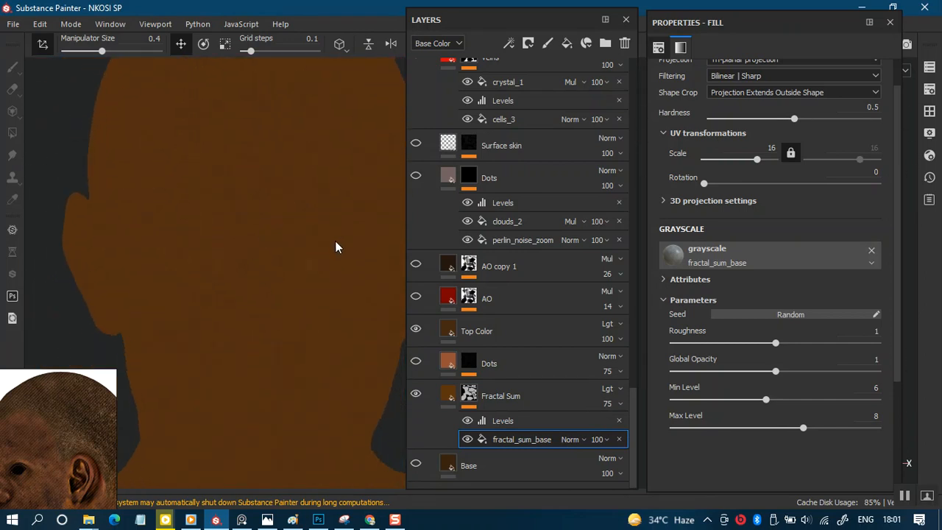
scroll(897, 237, up, 2)
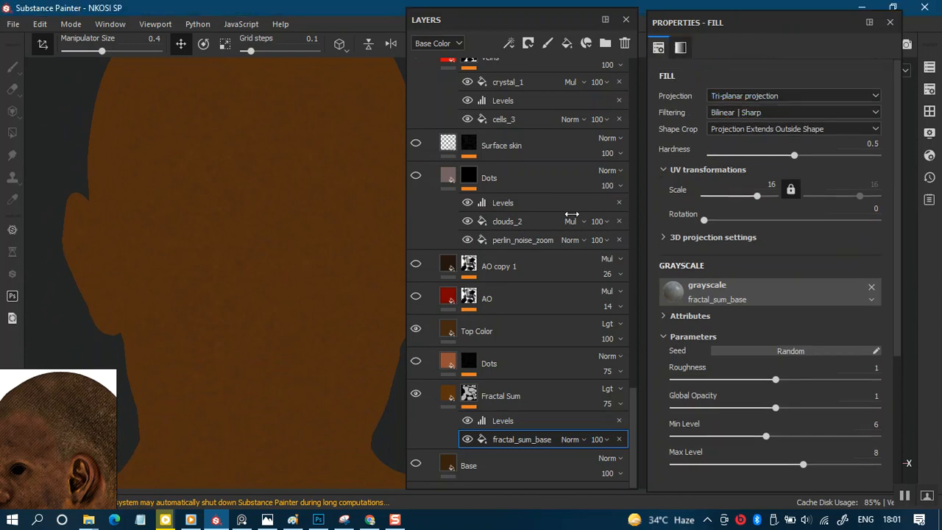
click(504, 420)
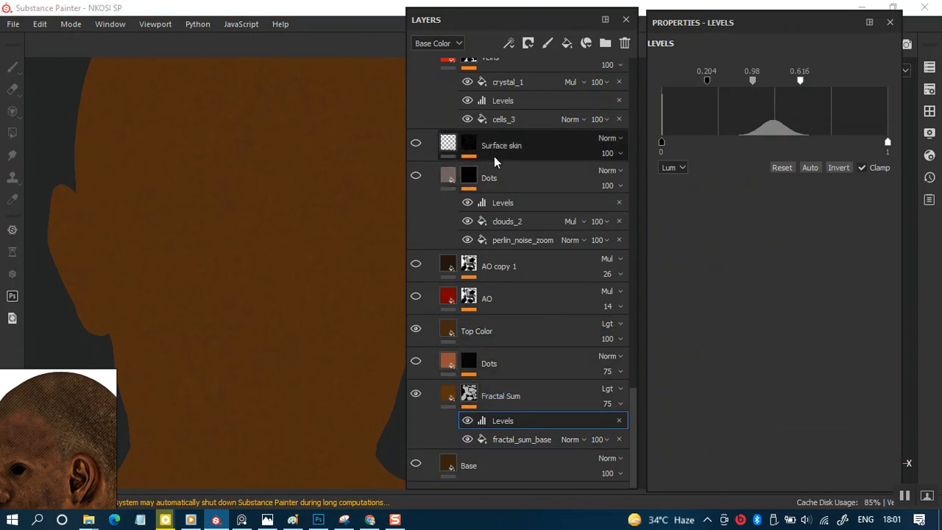
drag(632, 402, 630, 425)
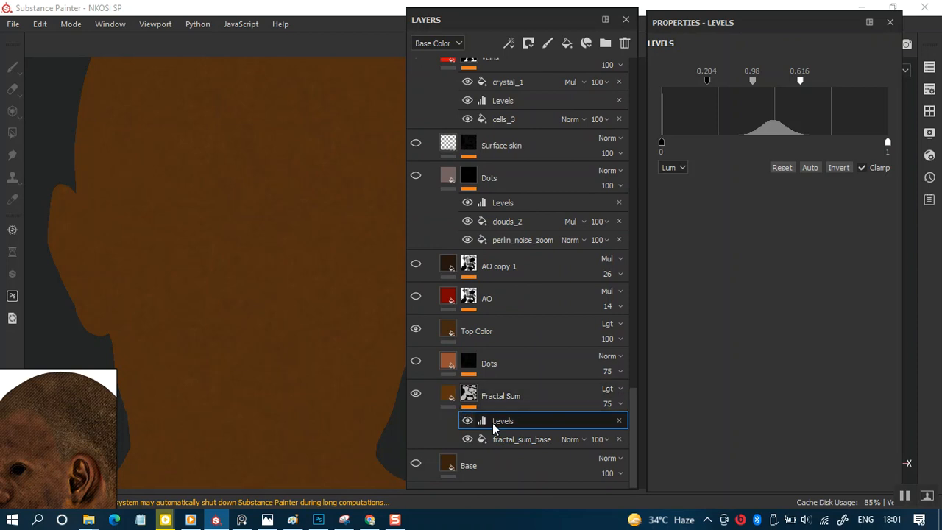
click(540, 437)
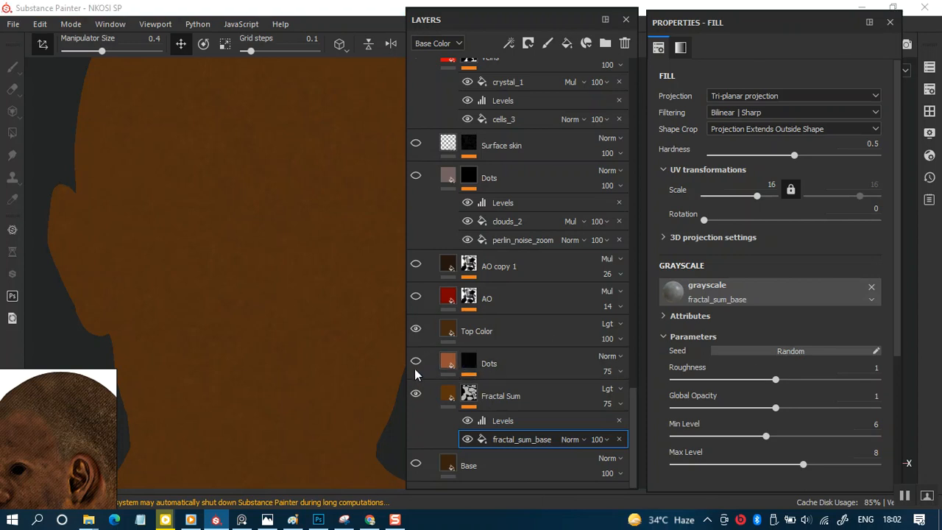
- Compare the skin up close with Fractal Sum hidden and shown, and toggle the Base layer's visibility
alt+right_drag(259, 287, 258, 378)
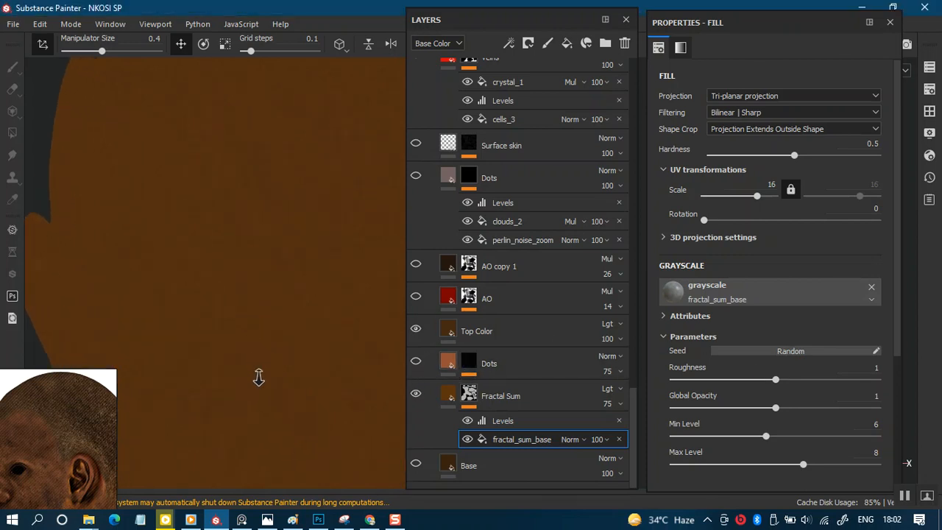
alt+drag(258, 377, 274, 337)
click(416, 393)
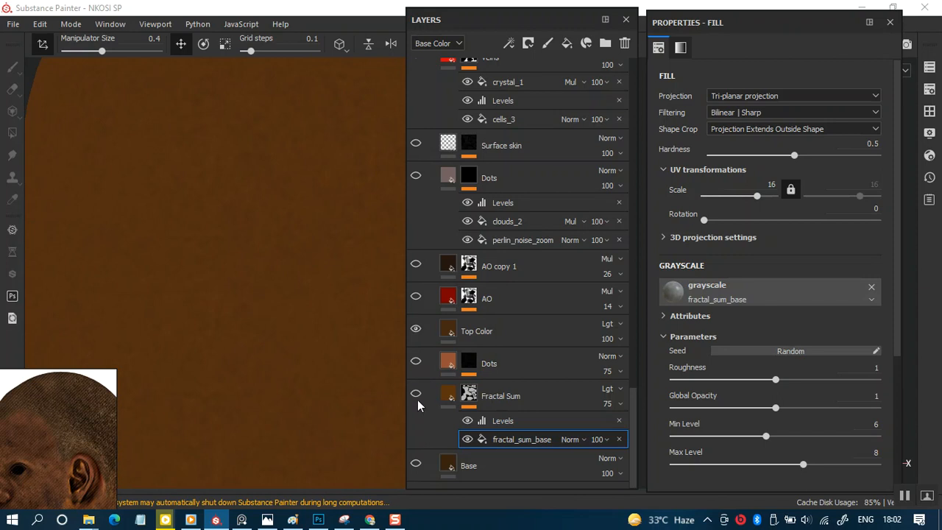
click(417, 393)
click(414, 463)
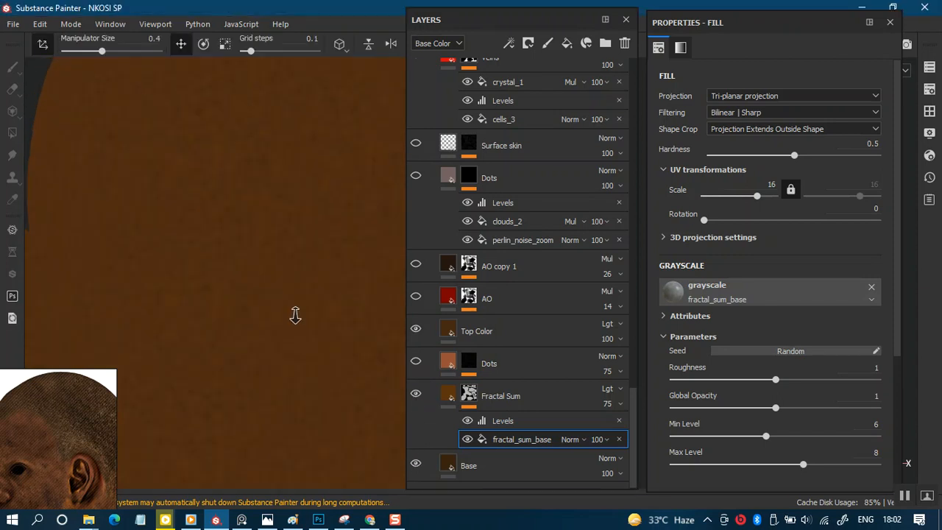
alt+drag(297, 355, 326, 342)
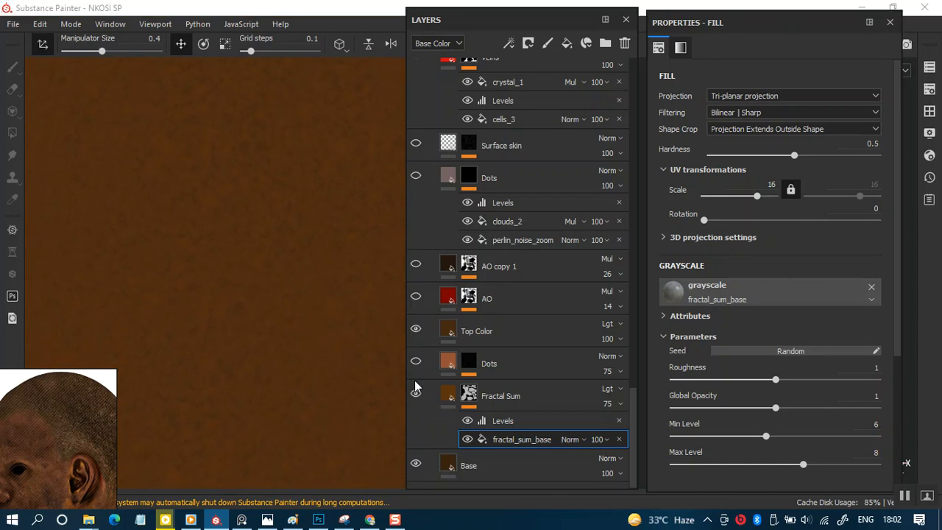
- Hide the Fractal Sum layer, show the Dots layer above it, and open the Dots mask to view its effects
click(415, 394)
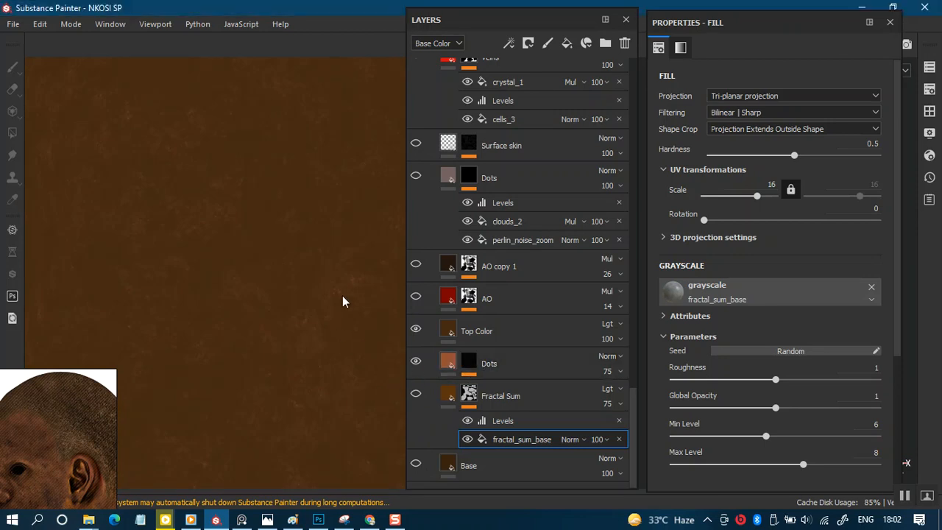
click(470, 364)
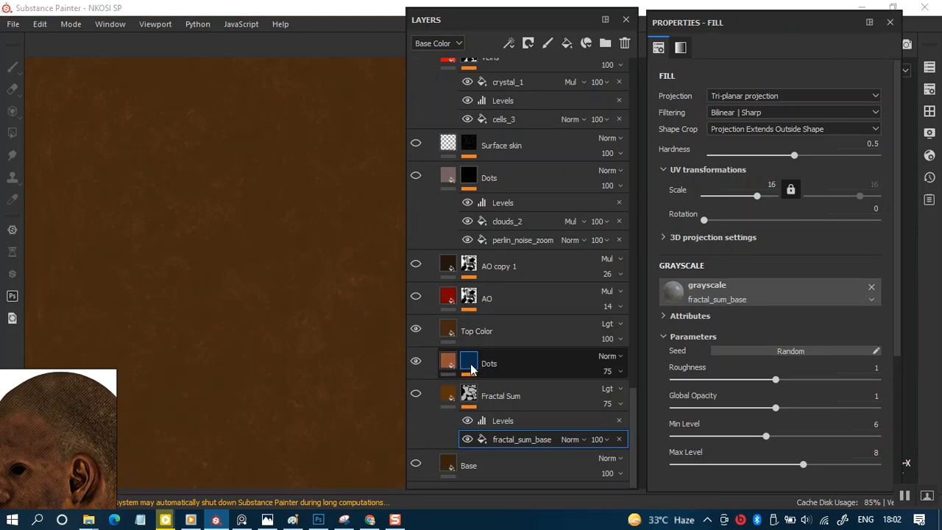
click(530, 362)
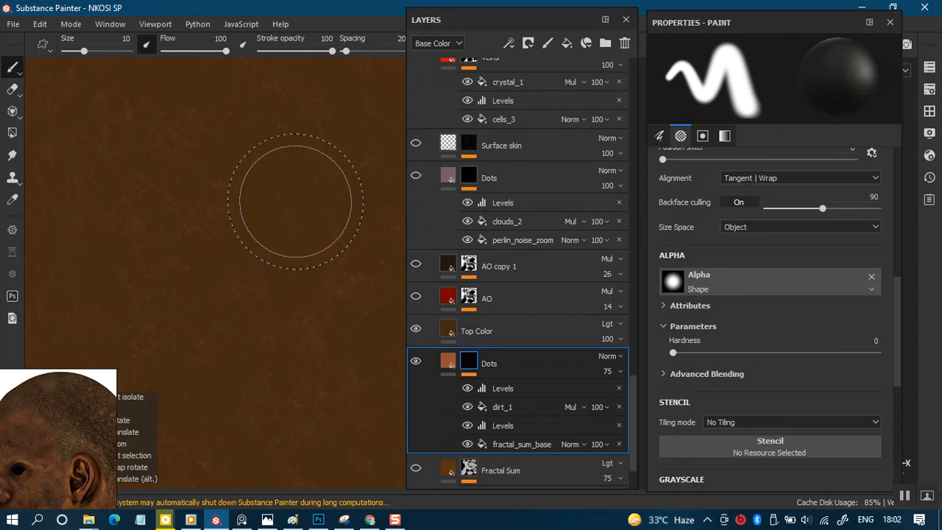
scroll(290, 243, down, 5)
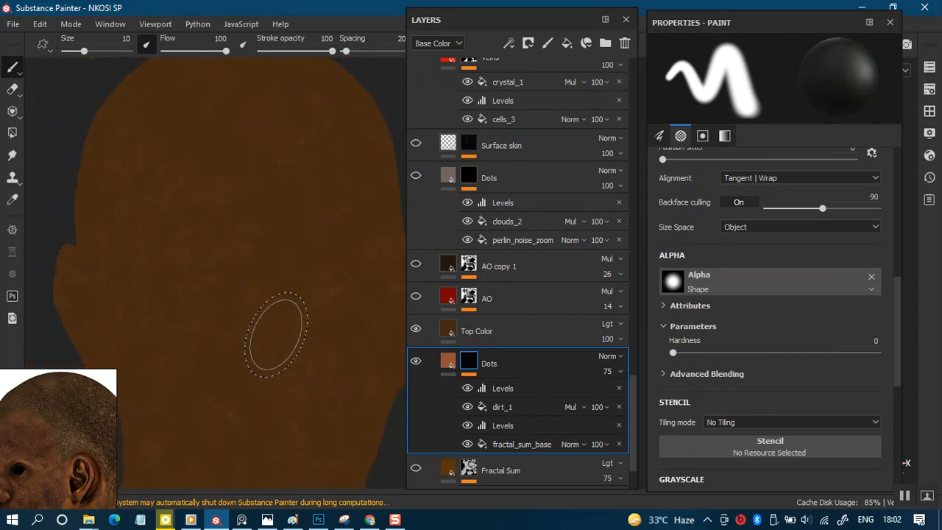
scroll(273, 306, up, 1)
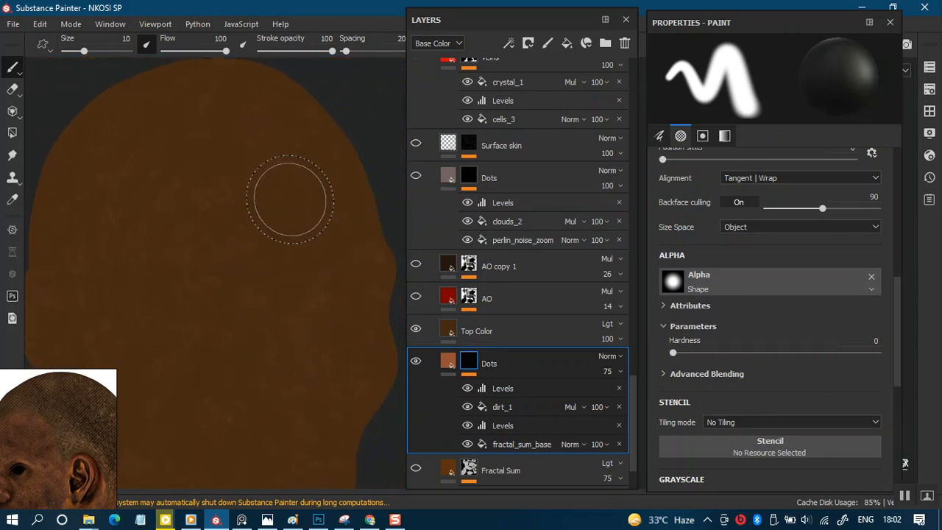
- Review the base color and roughness of the lower Dots layer's fill, then return to its mask effects
scroll(290, 198, up, 3)
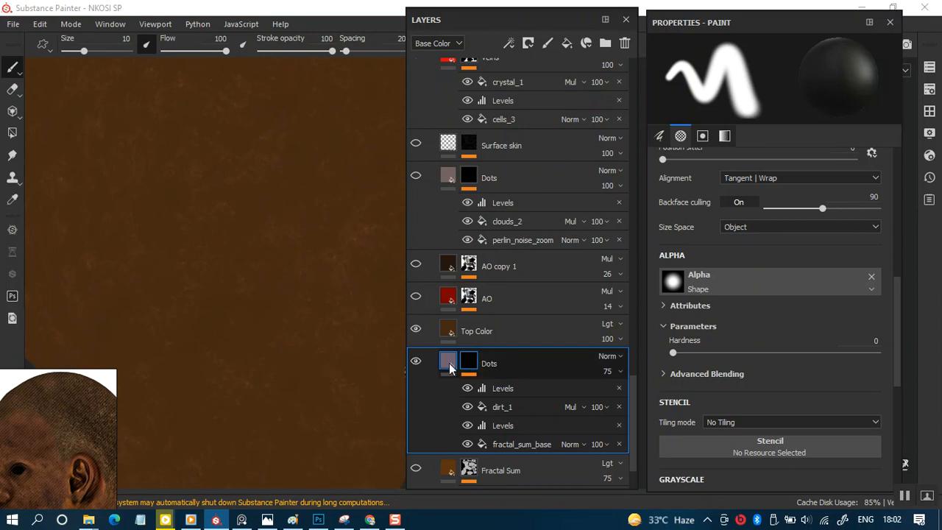
click(448, 362)
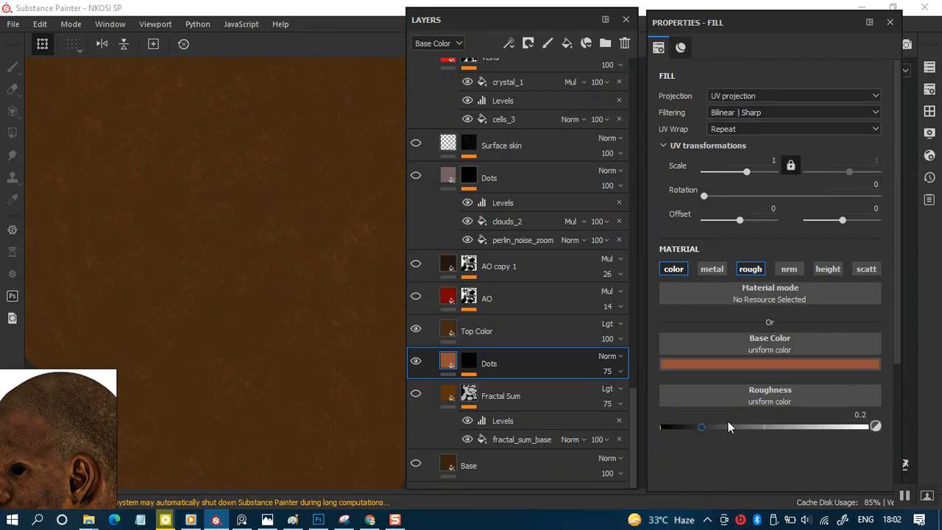
click(471, 360)
scroll(325, 311, down, 5)
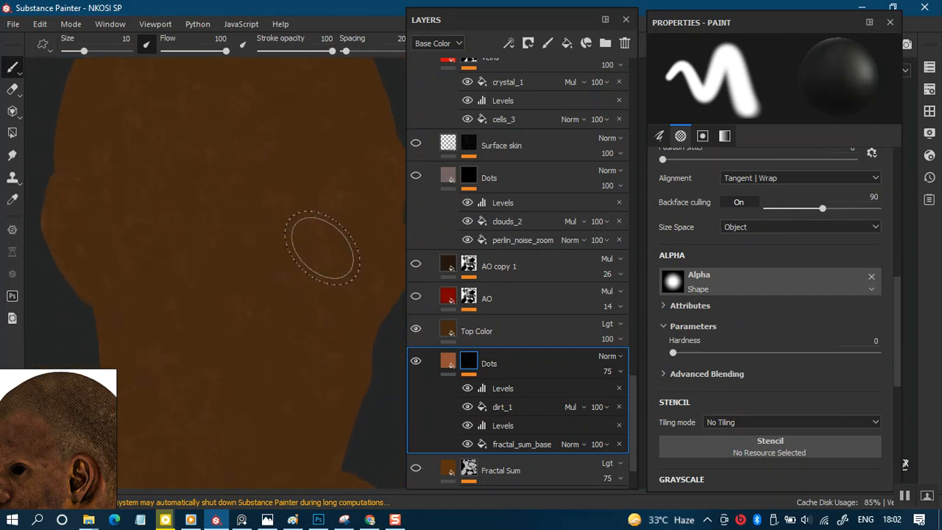
- Open the fractal_sum_base fill in the lower Dots mask and review its projection scale and grayscale parameters
click(530, 445)
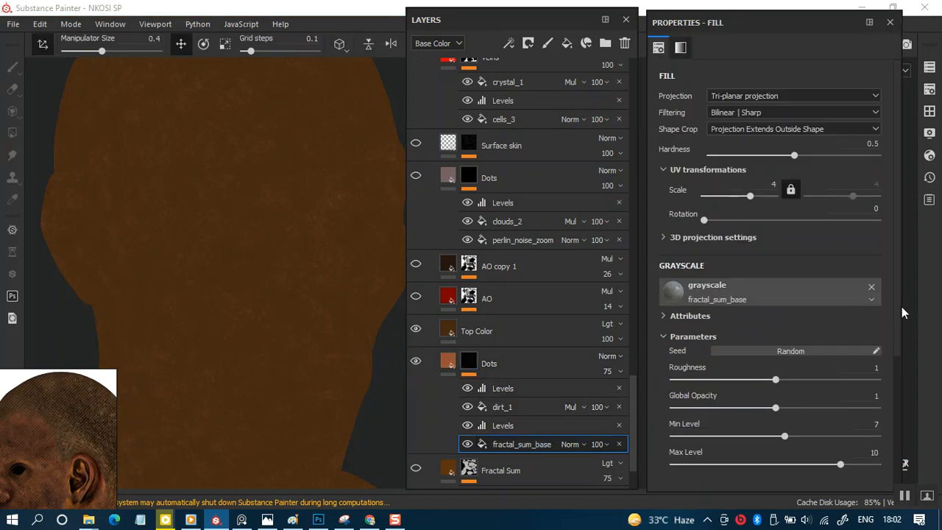
scroll(899, 325, down, 2)
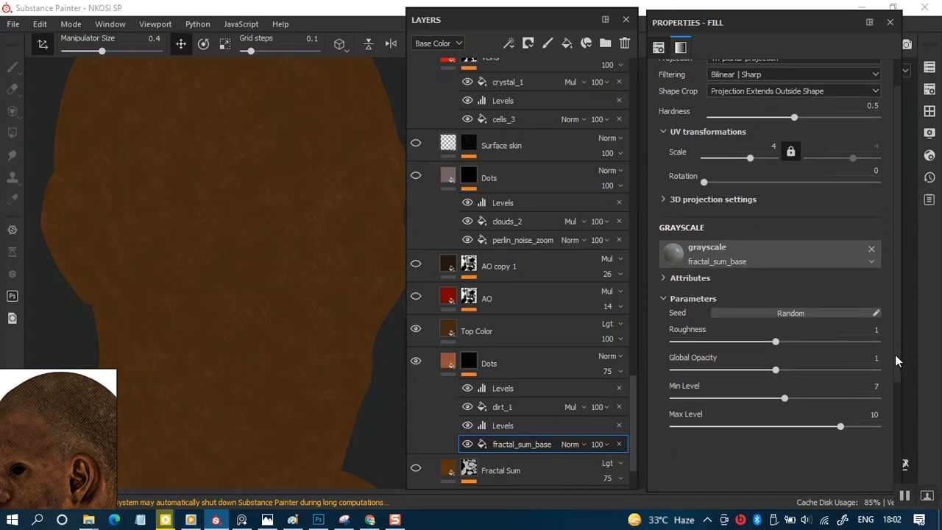
scroll(896, 359, down, 2)
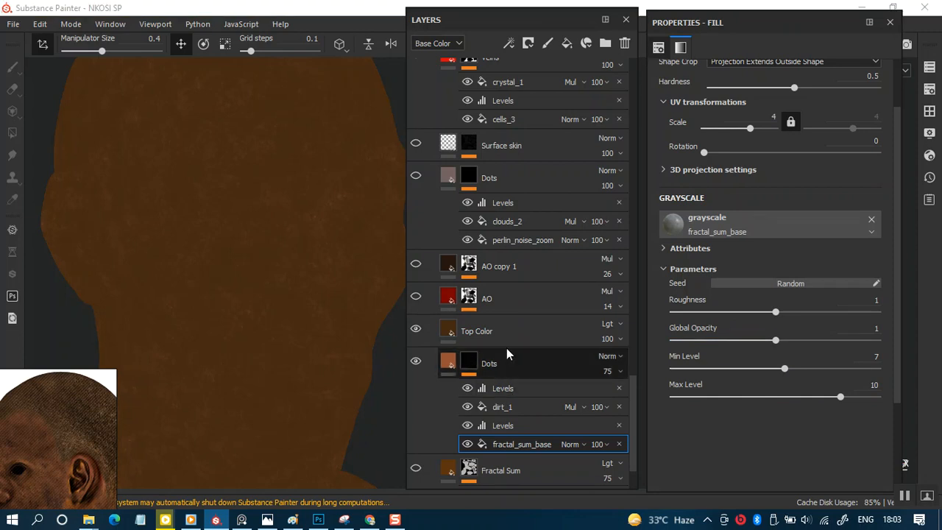
- Switch to the reference image window and examine the face texture's color variation and small spots up close
click(82, 397)
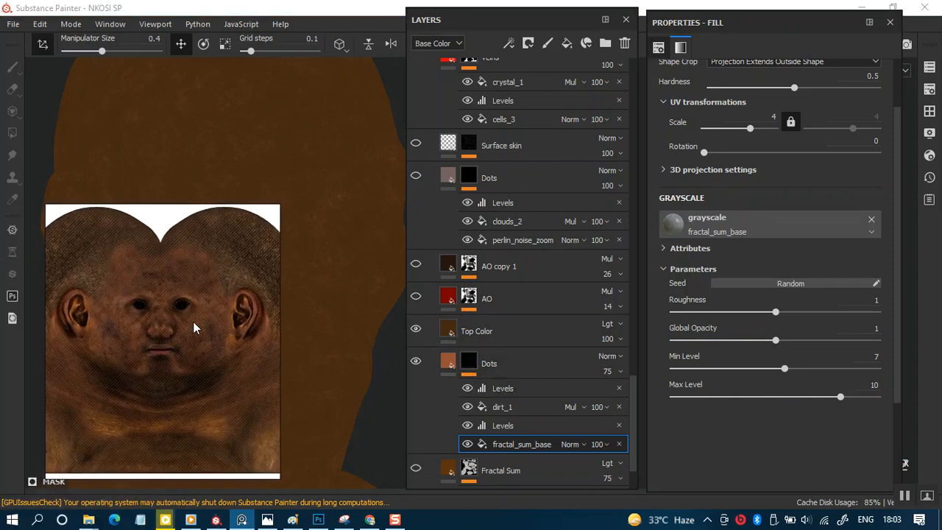
scroll(190, 321, up, 5)
scroll(149, 374, down, 3)
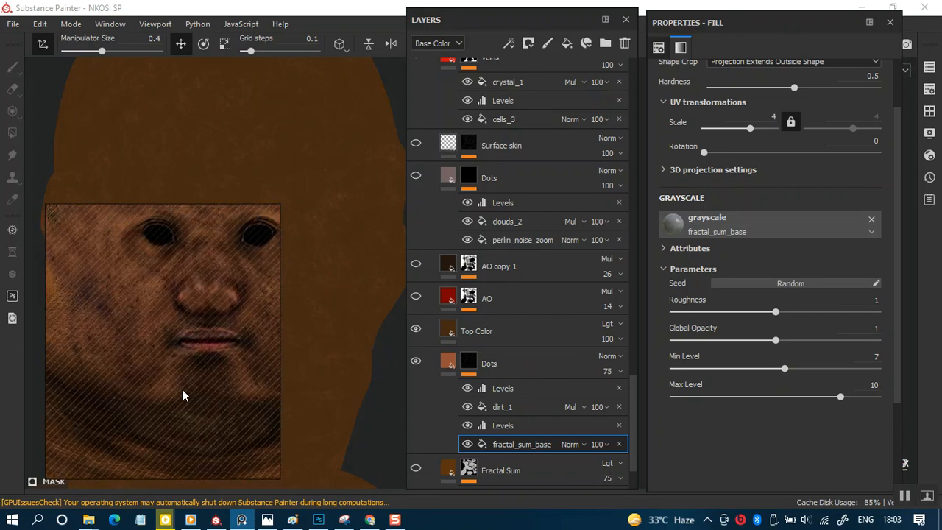
scroll(214, 420, up, 6)
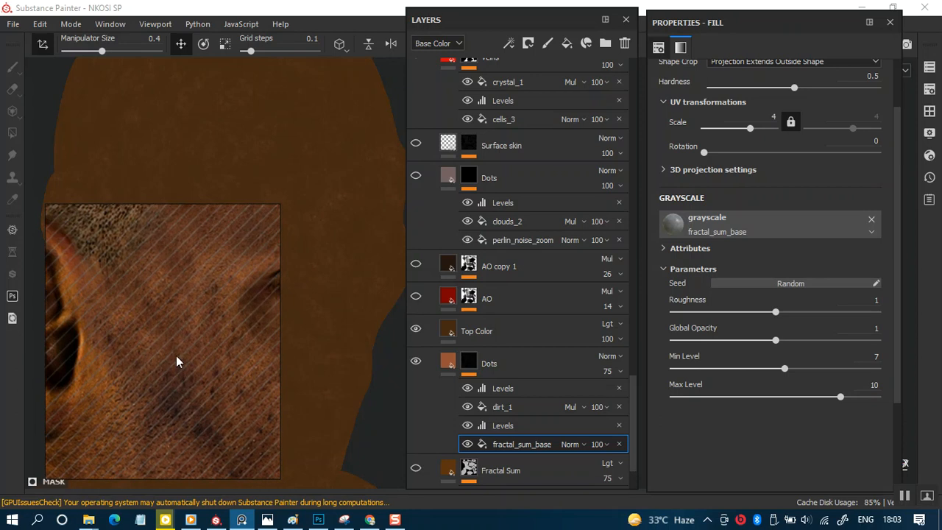
scroll(175, 358, down, 3)
scroll(162, 353, up, 4)
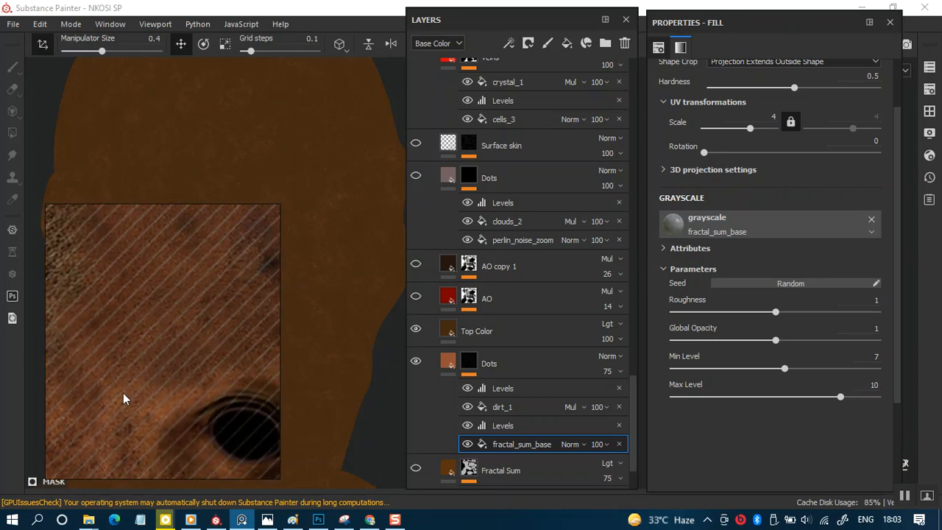
scroll(139, 381, up, 3)
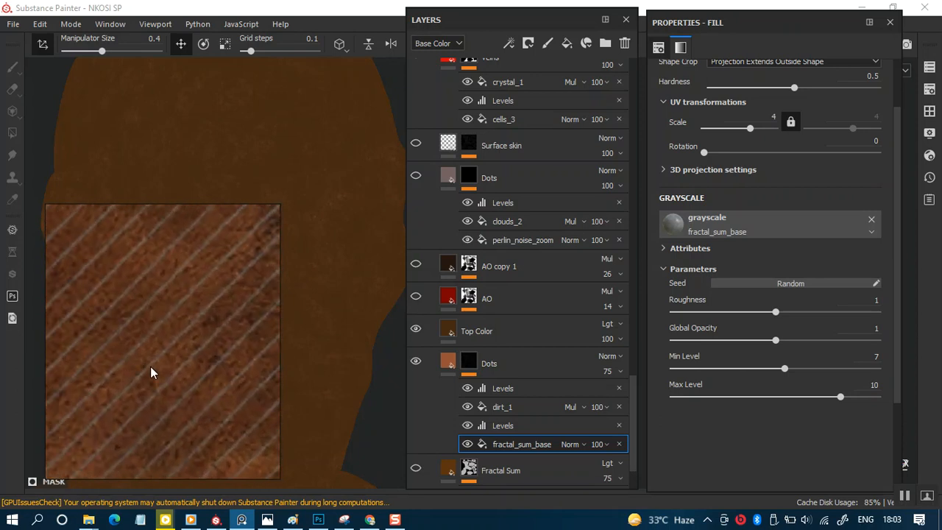
scroll(154, 362, down, 3)
scroll(166, 346, up, 3)
scroll(173, 371, down, 2)
scroll(169, 334, up, 4)
scroll(162, 352, up, 3)
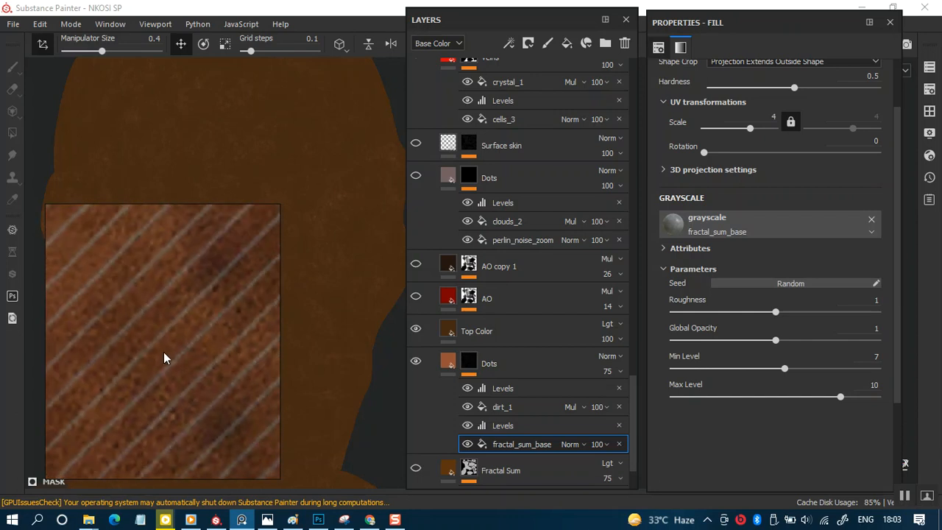
- Examine the dark spots on the cheek in another face reference image, and move the reference window out of the way
scroll(163, 353, down, 5)
middle_drag(175, 341, 166, 377)
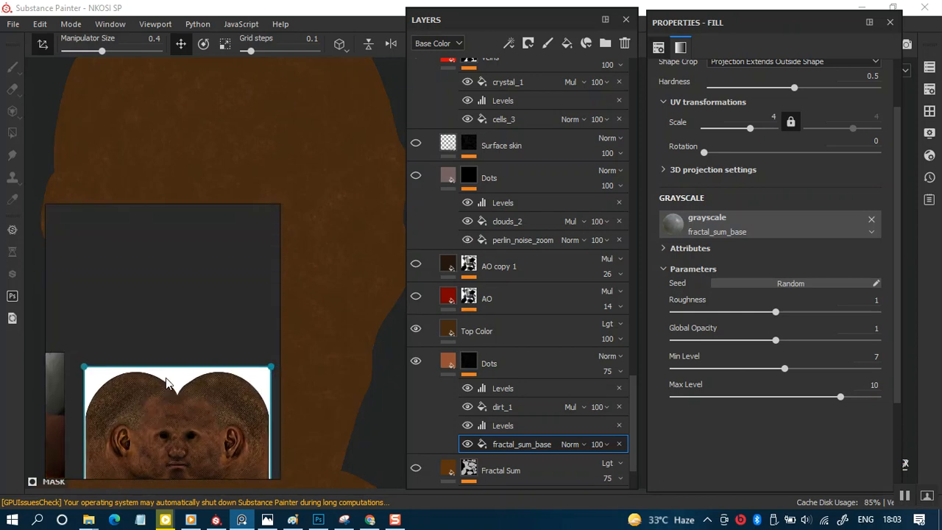
scroll(165, 378, down, 3)
scroll(201, 354, up, 6)
scroll(191, 353, up, 6)
scroll(189, 371, up, 3)
scroll(162, 371, down, 2)
scroll(162, 371, up, 3)
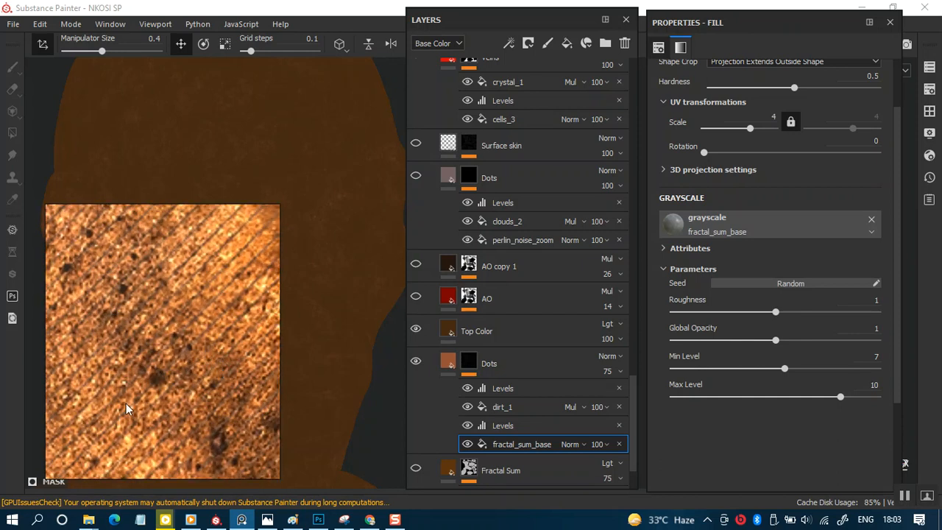
scroll(137, 331, down, 2)
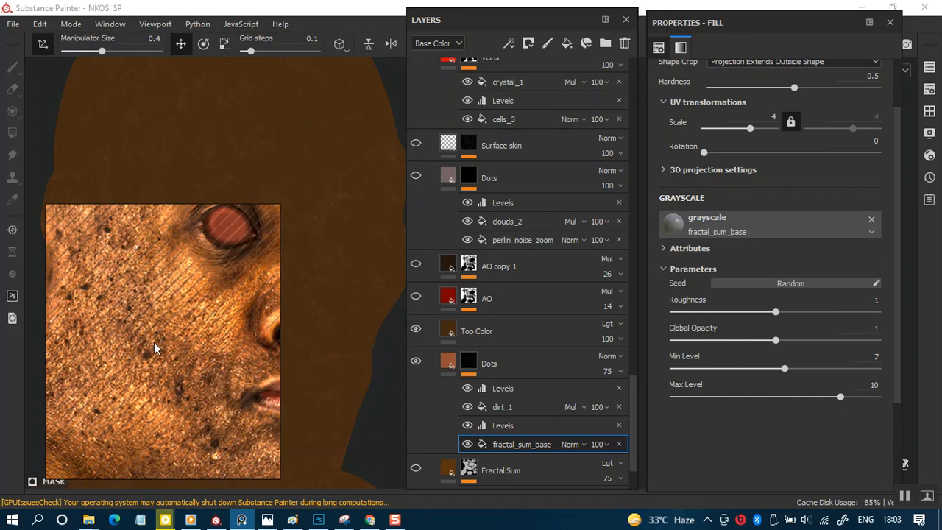
drag(162, 342, 34, 392)
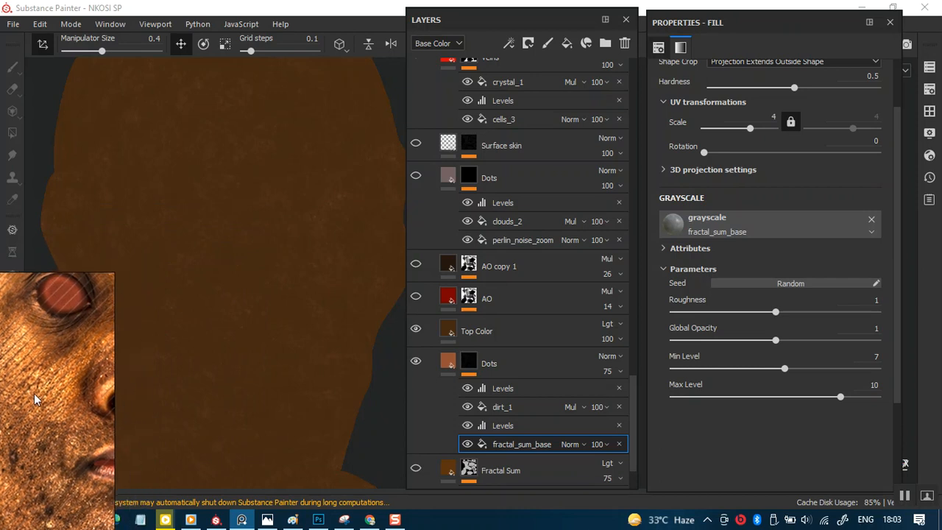
- Return to Substance Painter and review the lower Levels adjustment and the dirt_1 fill settings in the lower Dots mask
alt+drag(321, 306, 382, 371)
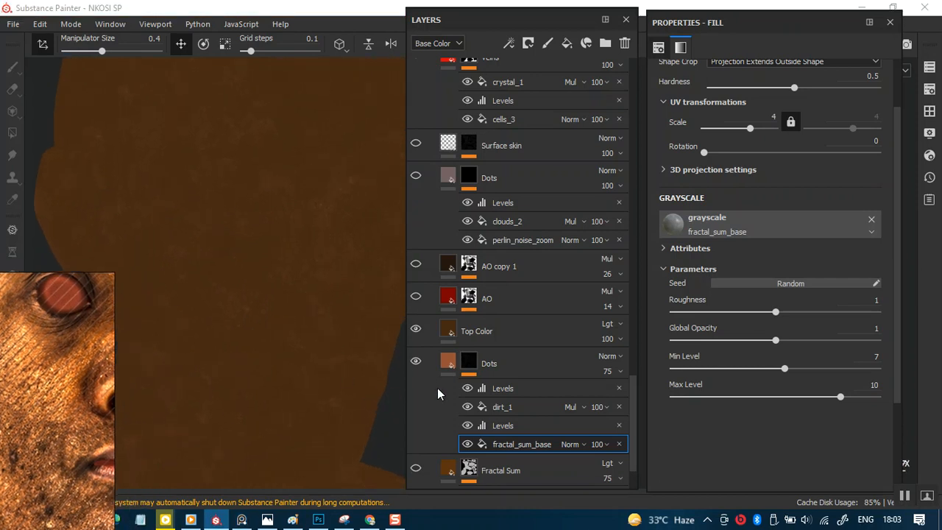
click(503, 425)
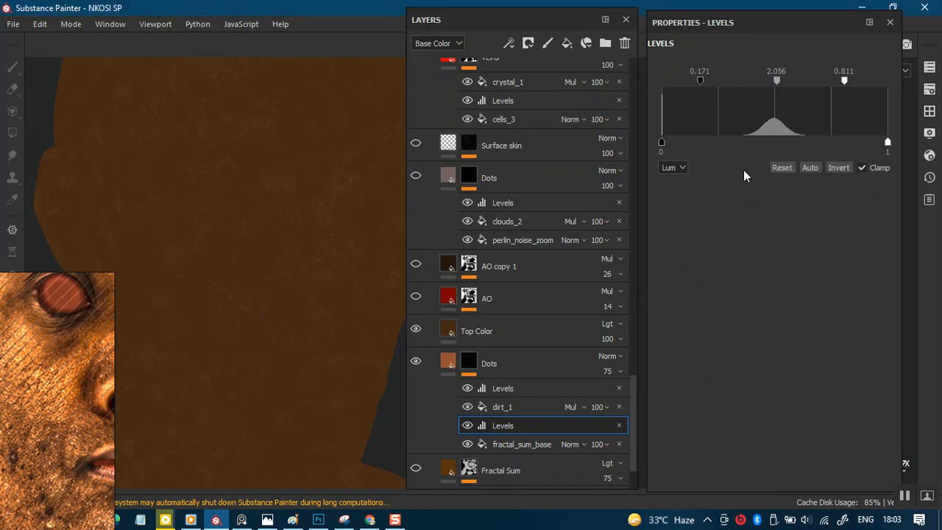
click(505, 444)
click(554, 405)
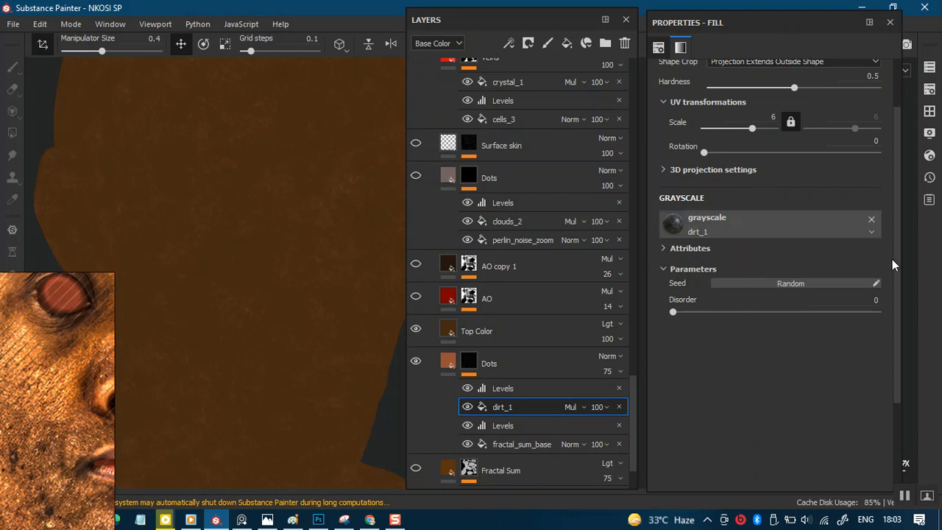
drag(899, 257, 899, 217)
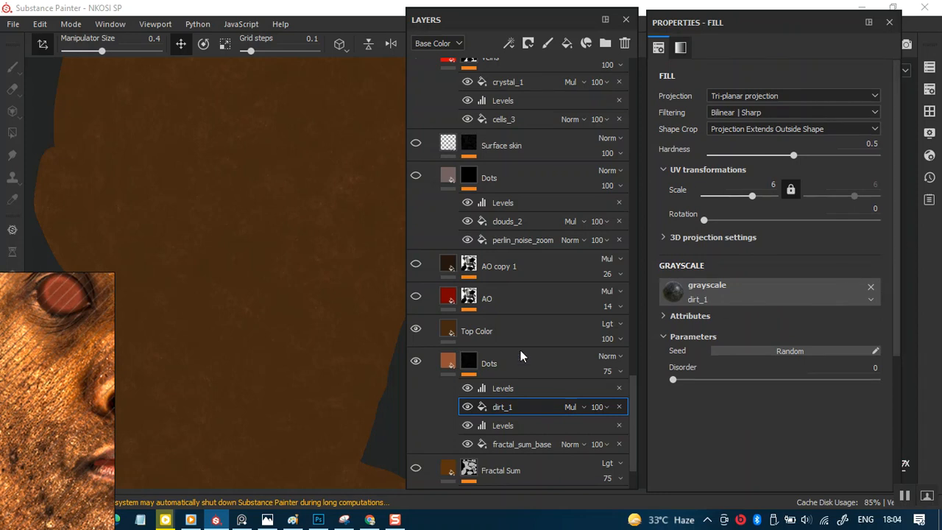
- Review the upper Levels adjustment in the lower Dots mask and the layer's fill material settings
click(526, 389)
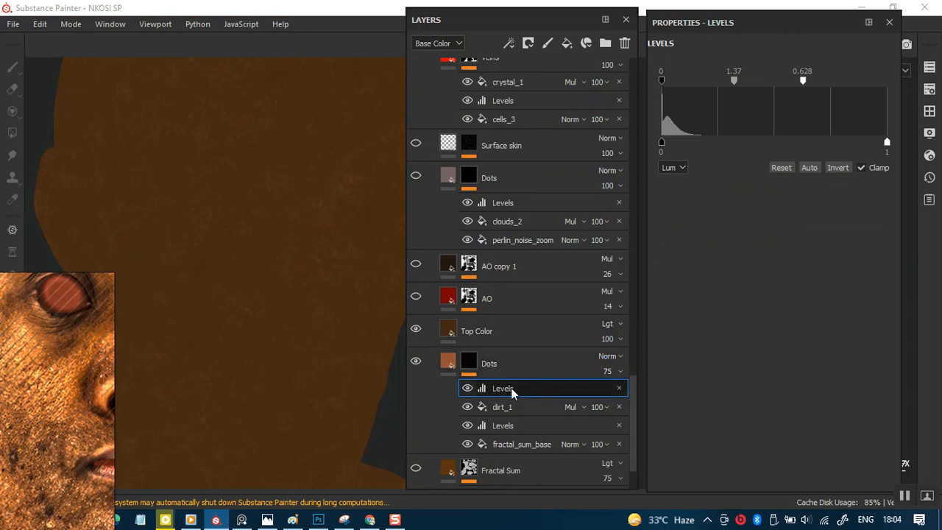
click(473, 364)
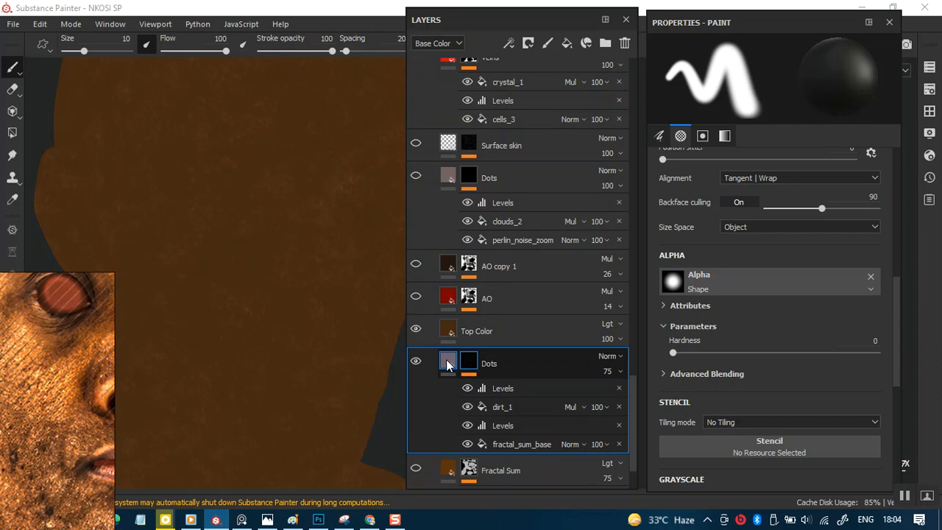
click(448, 363)
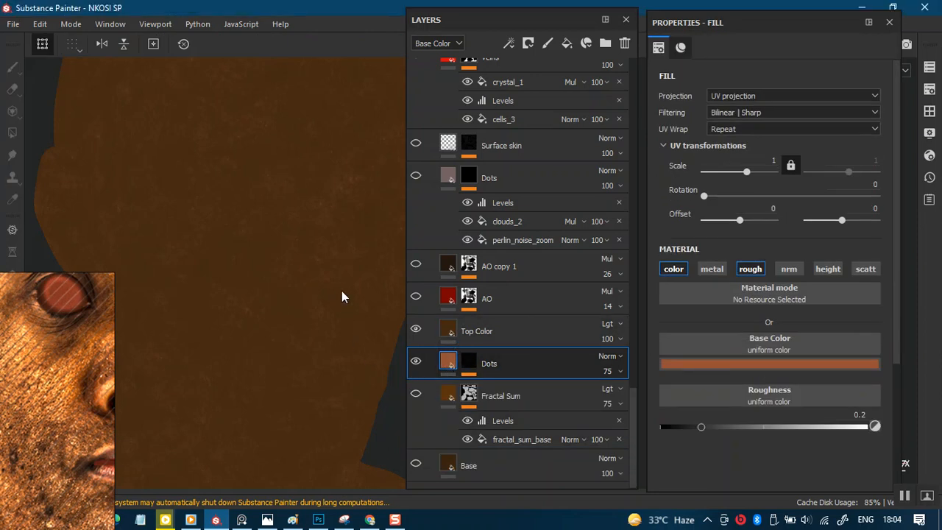
- Toggle the lower Dots layer's visibility to compare its effect, and show the Fractal Sum and Base layers
click(416, 362)
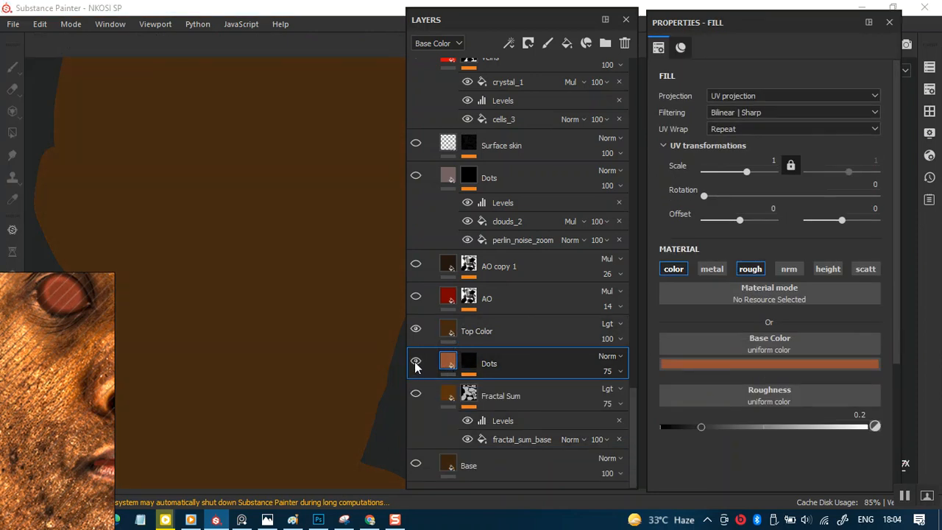
click(416, 363)
click(415, 364)
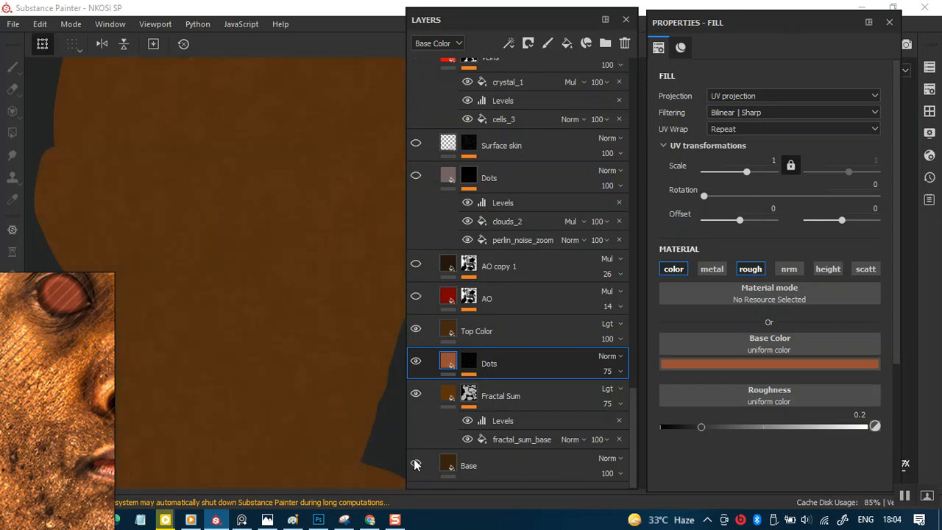
- Display the lit material view and examine the combined skin layers on the face and forehead up close
alt+middle_drag(276, 283, 298, 329)
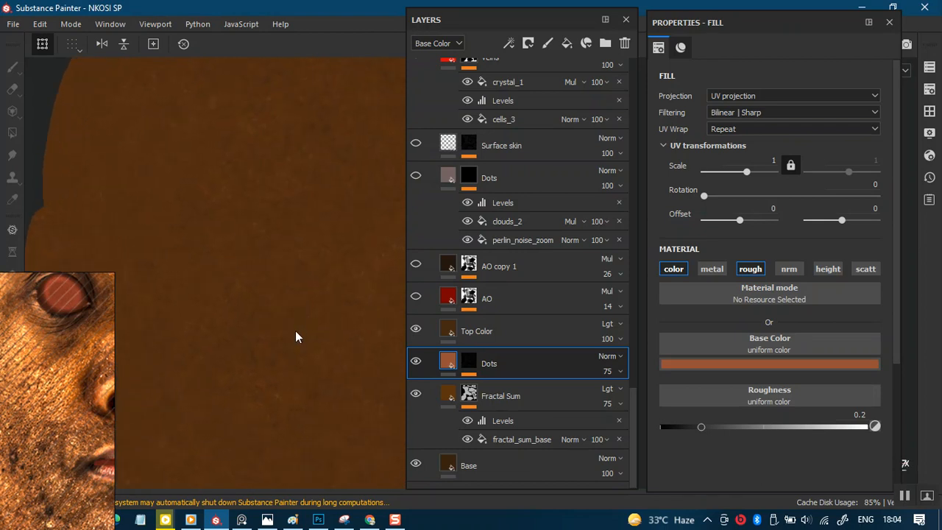
alt+middle_drag(280, 275, 320, 294)
scroll(282, 263, down, 5)
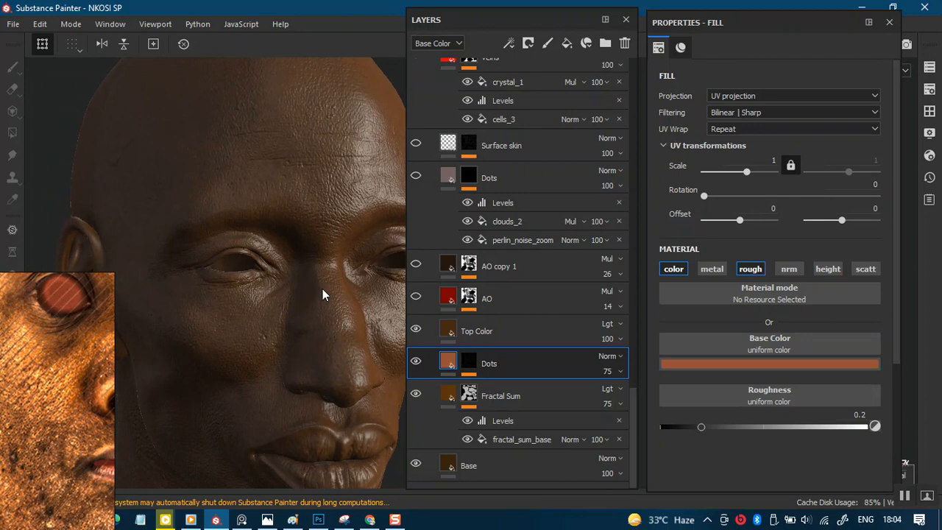
alt+drag(287, 380, 284, 327)
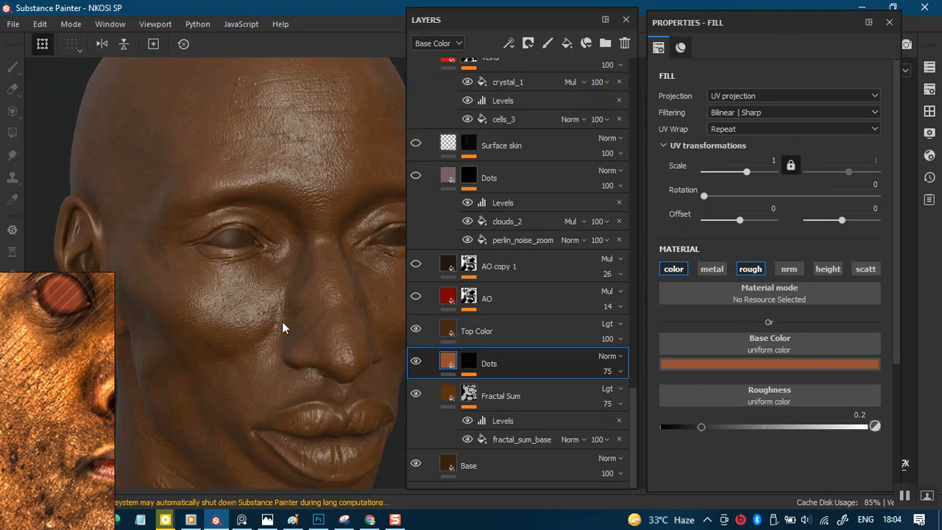
scroll(278, 353, up, 3)
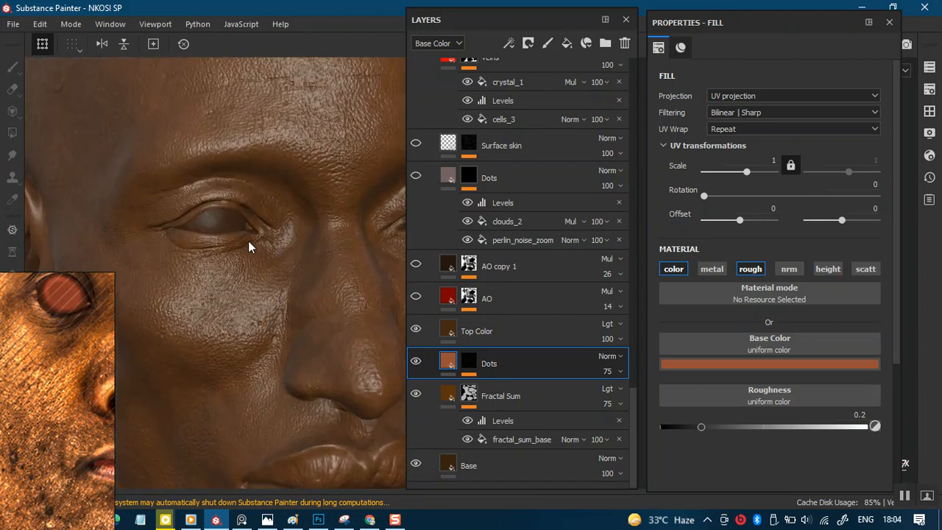
scroll(231, 306, up, 6)
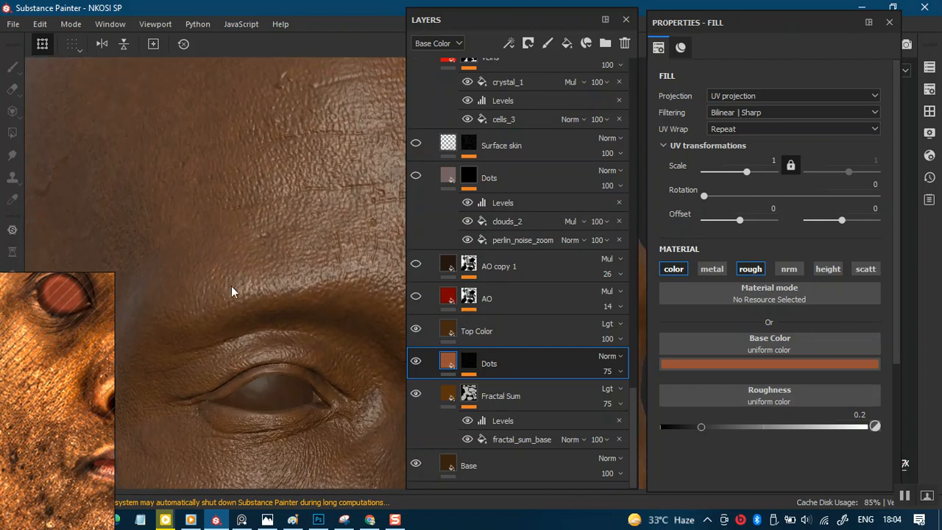
scroll(226, 272, up, 5)
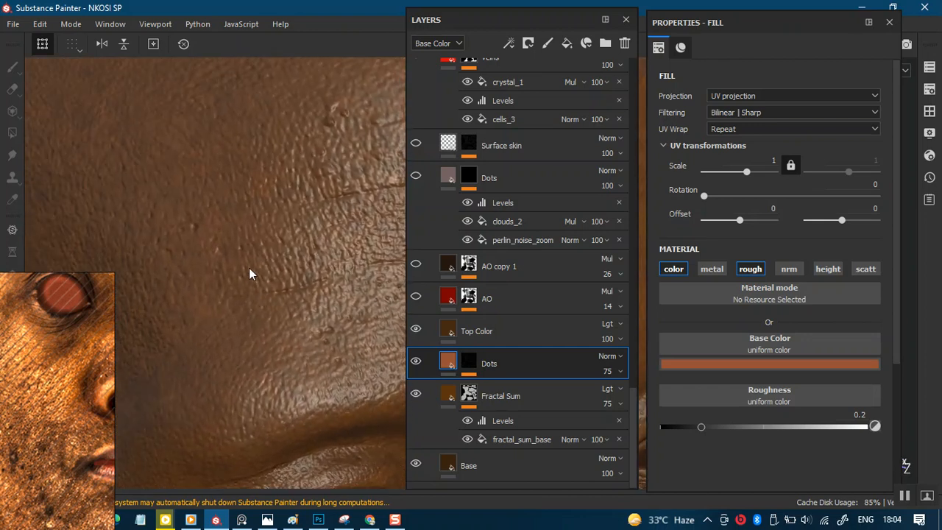
- Compare the forehead with the lower Dots layer hidden and shown, trying its opacity at 100 and restoring it to 75
click(417, 361)
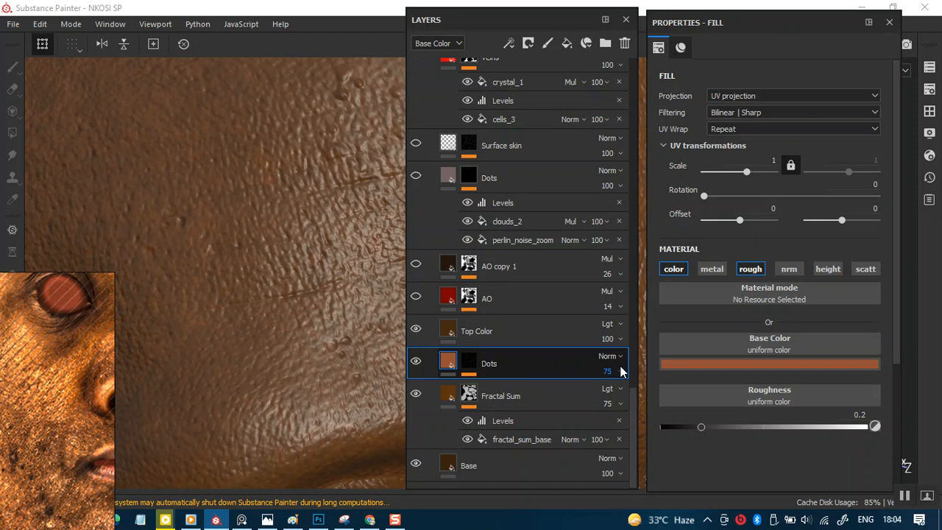
click(620, 372)
drag(647, 395, 670, 393)
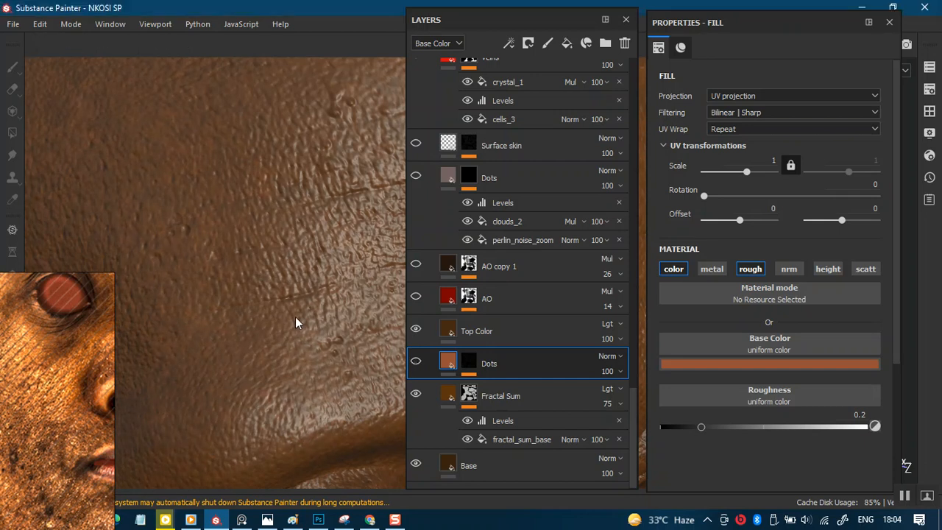
click(431, 357)
click(441, 366)
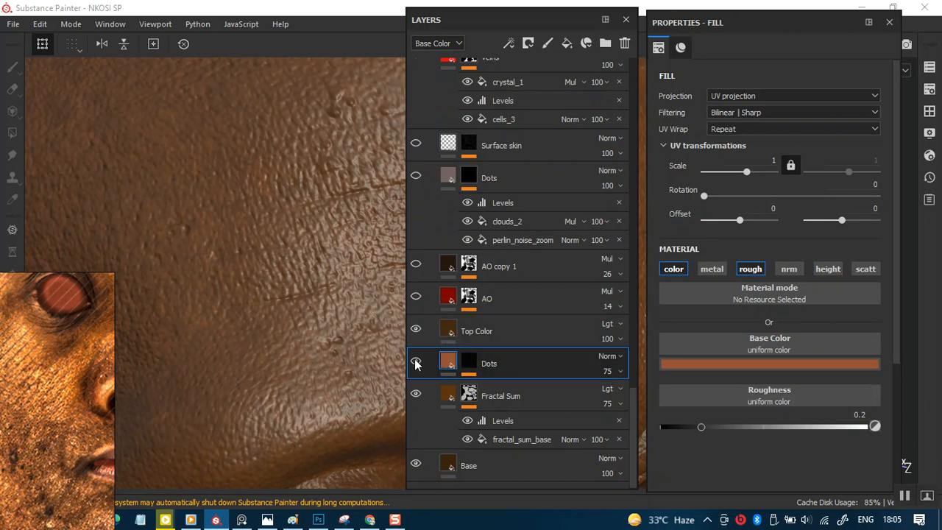
mouse_move(320, 315)
shift+right_down()
mouse_move(301, 246)
mouse_move(305, 270)
shift+right_up()
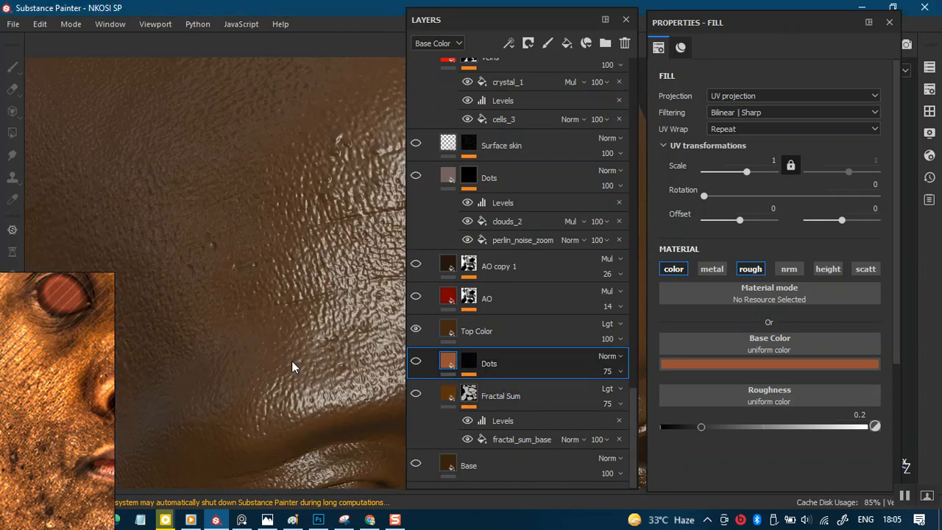
- Examine the face in the lit view, and display only the base color channel to inspect the Top Color layer on the head
alt+drag(294, 368, 218, 258)
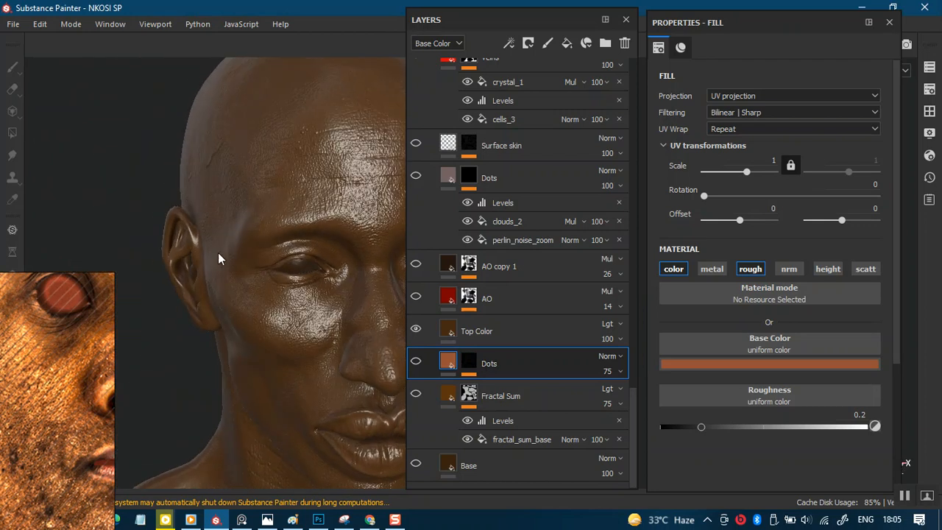
alt+drag(327, 210, 263, 278)
key(c)
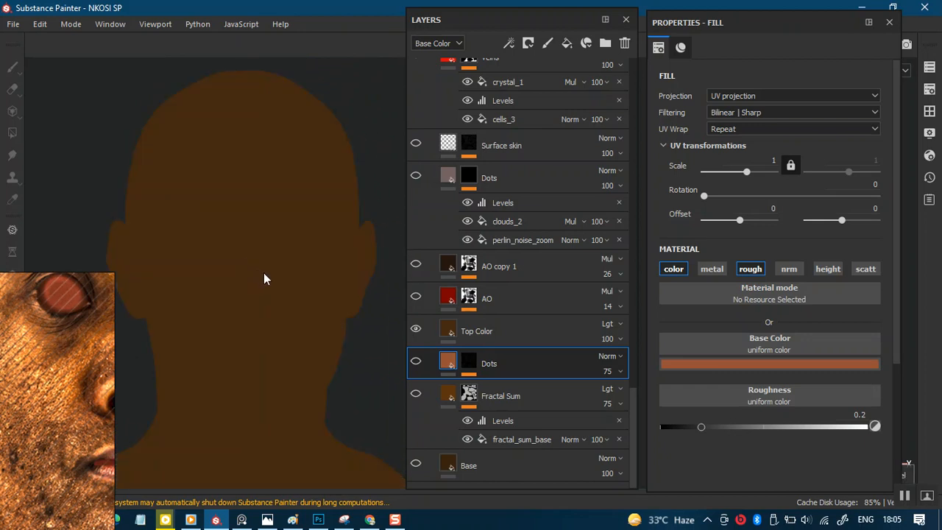
alt+right_drag(282, 257, 263, 347)
alt+middle_drag(262, 346, 286, 316)
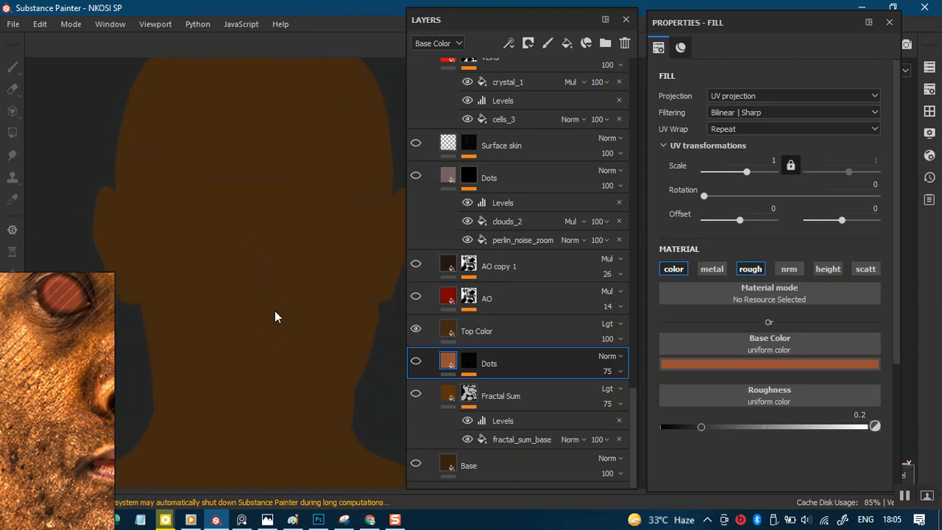
mouse_move(273, 248)
alt+mouse_down()
mouse_move(299, 253)
mouse_move(281, 252)
alt+mouse_up()
alt+right_drag(288, 237, 315, 213)
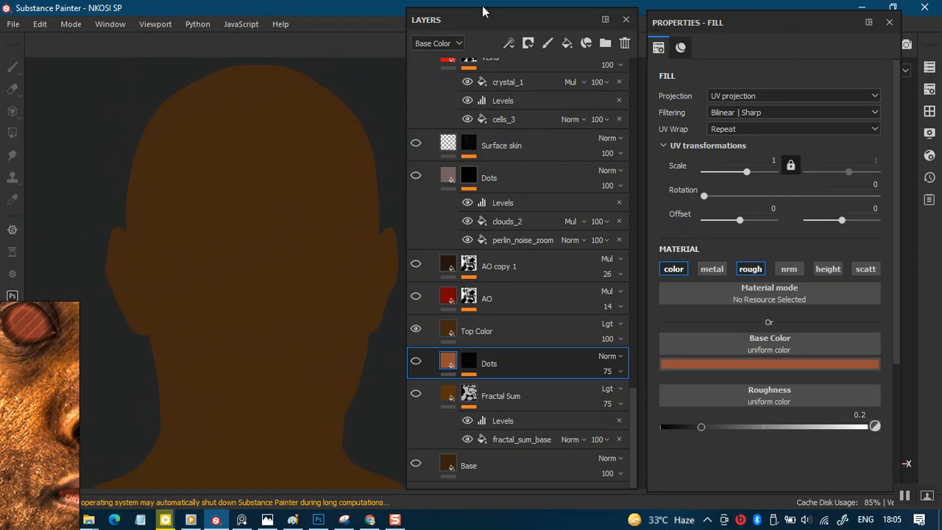
- Close the floating layer and fill property windows, restore the docked interface, and bring the head back into view
mouse_move(520, 18)
mouse_down()
mouse_move(522, 52)
mouse_move(524, 15)
mouse_up()
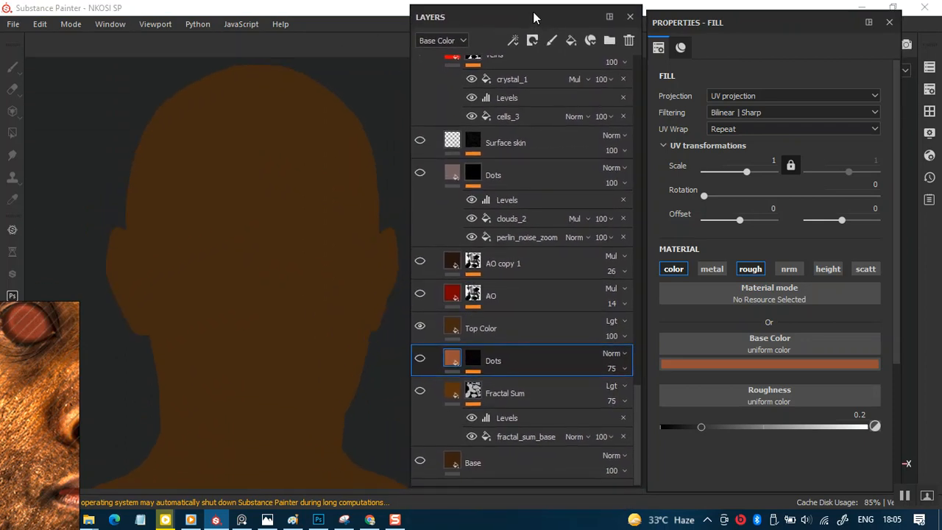
click(630, 16)
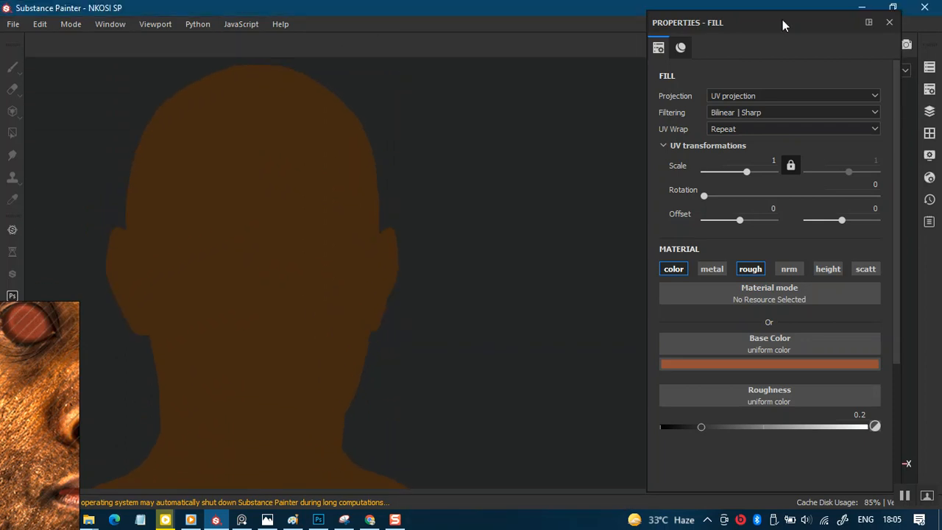
click(888, 22)
key(Tab)
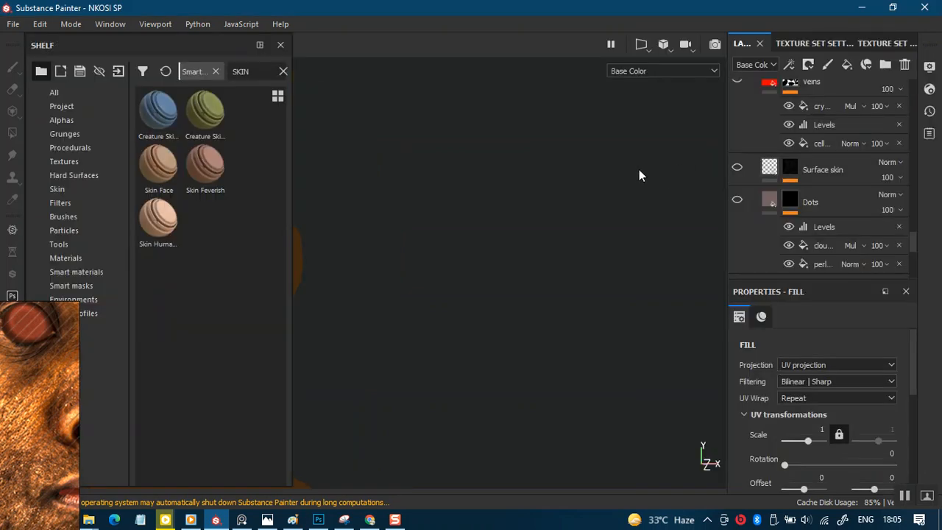
alt+drag(395, 251, 505, 238)
alt+drag(553, 322, 589, 317)
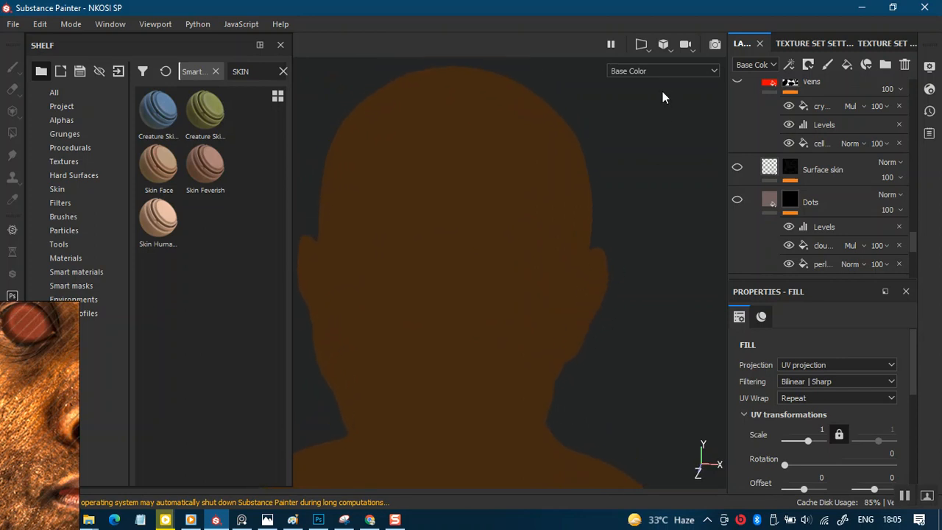
- Show the 3D and 2D views side by side and frame the UV layout in the base color channel
click(640, 45)
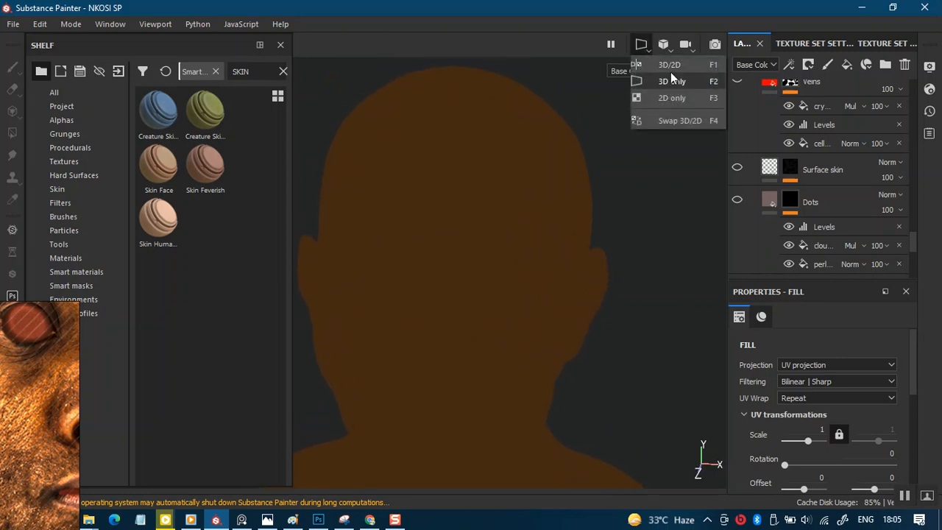
click(668, 65)
alt+right_drag(547, 292, 535, 136)
alt+middle_drag(563, 257, 460, 356)
alt+right_drag(534, 291, 502, 295)
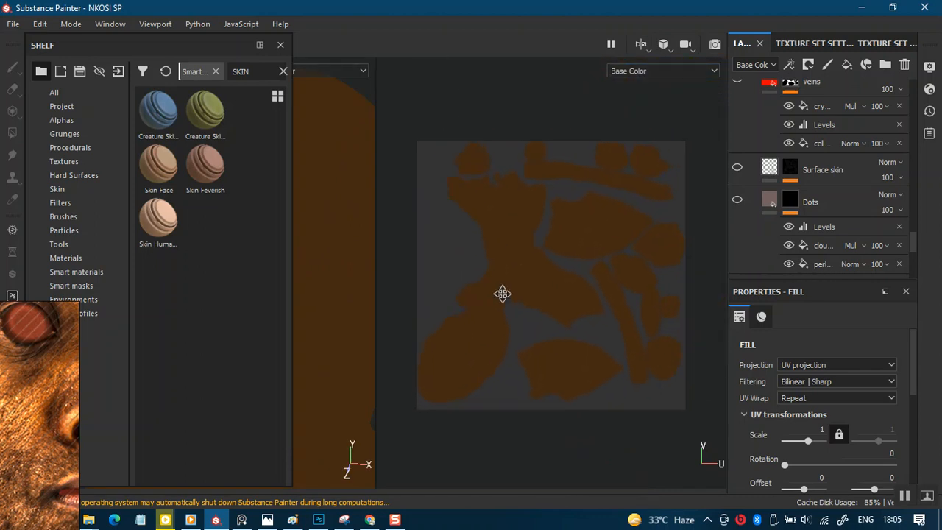
alt+middle_drag(503, 294, 519, 263)
alt+right_drag(519, 263, 568, 262)
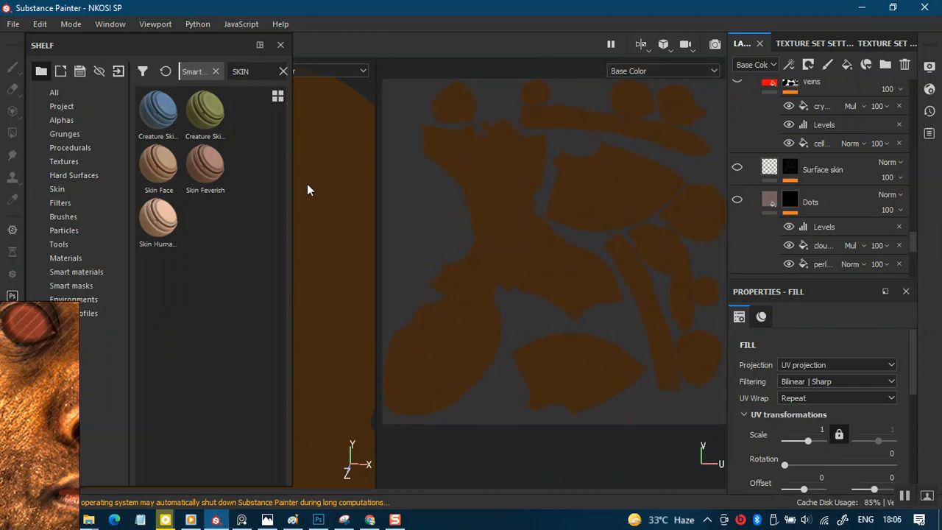
- Narrow the shelf and examine how the flat Top Color fill covers the UV islands in the 2D view
drag(291, 204, 223, 224)
alt+right_drag(551, 271, 544, 287)
alt+middle_drag(498, 265, 520, 287)
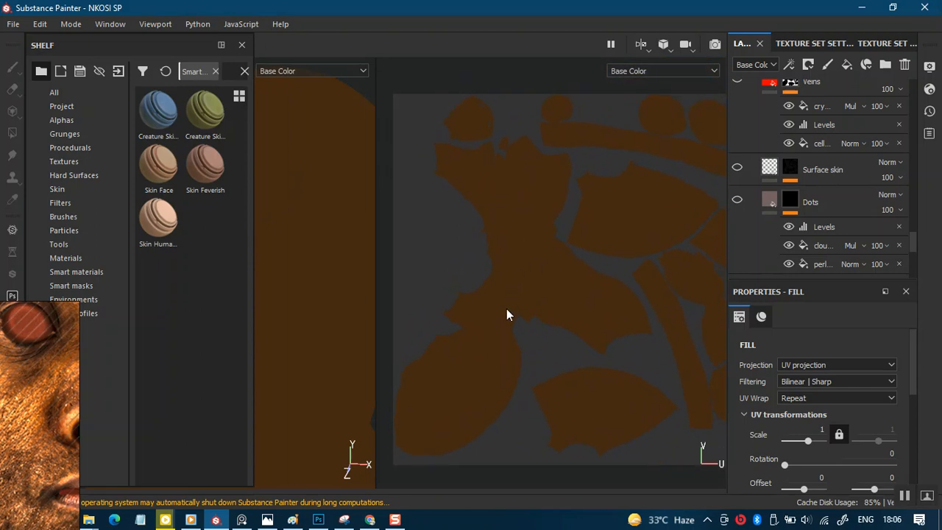
mouse_move(515, 295)
alt+right_down()
mouse_move(525, 305)
mouse_move(529, 289)
alt+right_up()
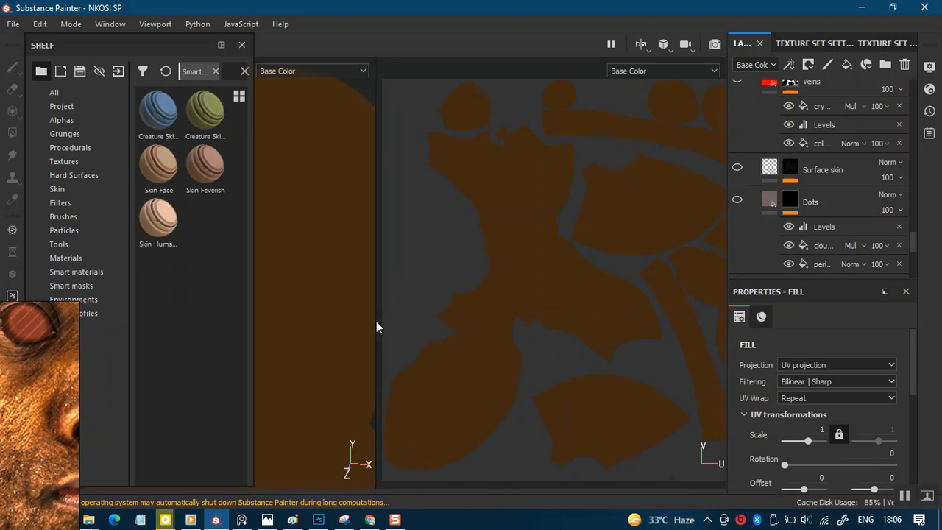
alt+right_drag(497, 297, 515, 228)
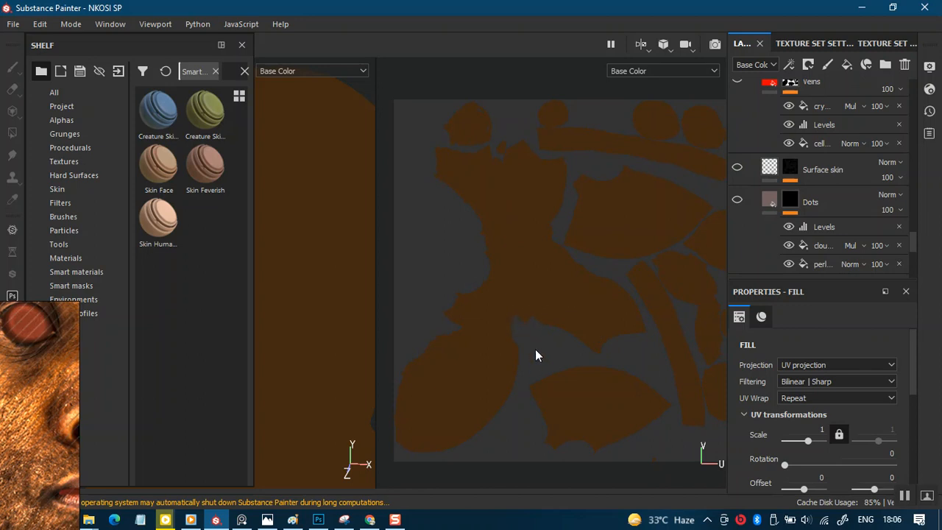
alt+right_drag(534, 351, 554, 234)
alt+middle_drag(554, 303, 553, 279)
alt+right_drag(553, 280, 552, 332)
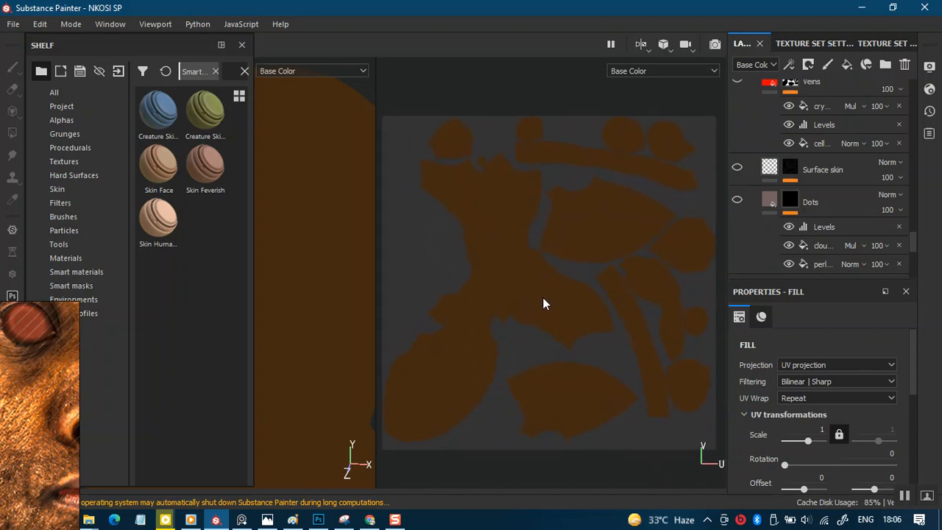
mouse_move(532, 307)
alt+right_down()
mouse_move(532, 329)
mouse_move(541, 294)
alt+right_up()
alt+right_drag(546, 285, 541, 230)
mouse_move(532, 269)
alt+right_down()
mouse_move(534, 290)
mouse_move(540, 258)
alt+right_up()
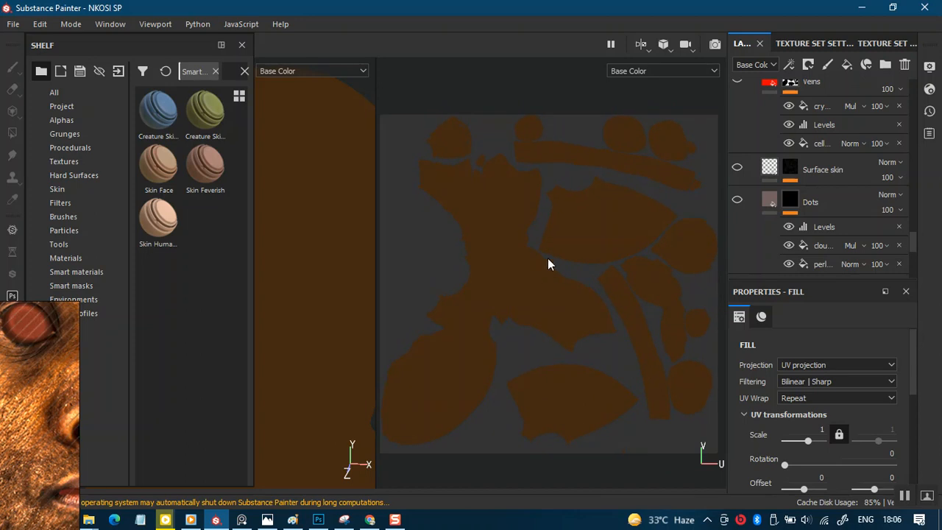
- Return to the 3D-only view and frame the head from the front
click(642, 50)
click(649, 80)
alt+right_drag(509, 224, 486, 281)
alt+drag(471, 254, 491, 286)
alt+drag(471, 323, 479, 300)
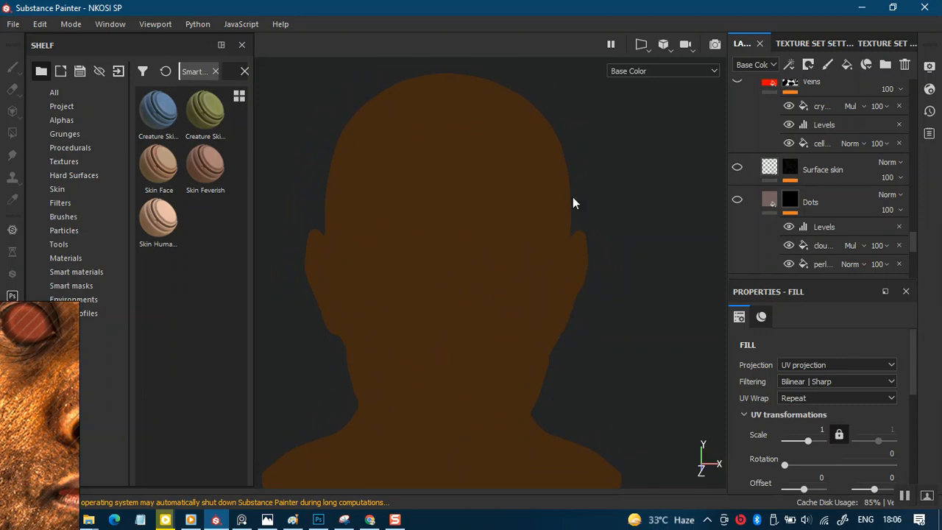
- Hide the docked interface and place floating layer and fill property windows side by side next to the head
key(Tab)
alt+middle_drag(404, 242, 159, 231)
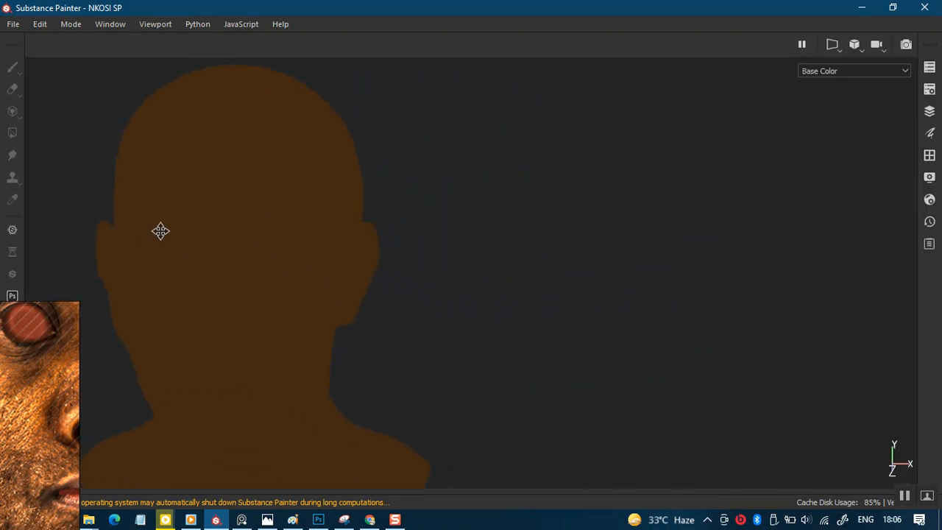
click(929, 111)
drag(772, 112, 499, 14)
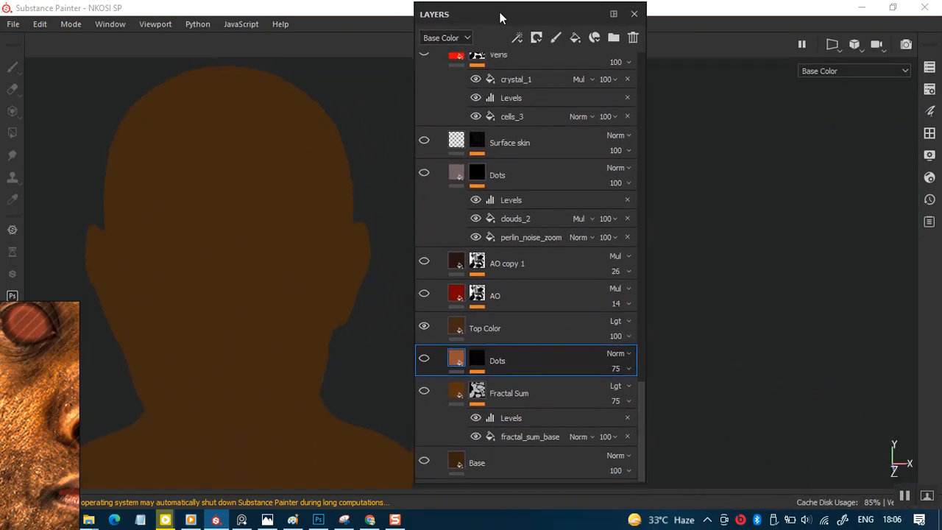
click(929, 110)
drag(790, 114, 775, 17)
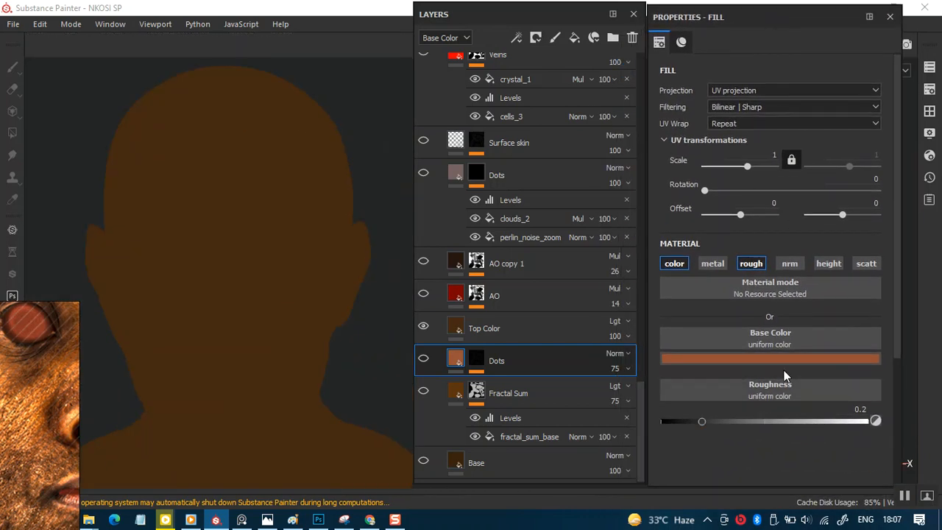
- Select the Top Color layer and review its fill color and available blending modes without changing them
alt+drag(339, 296, 358, 299)
click(489, 332)
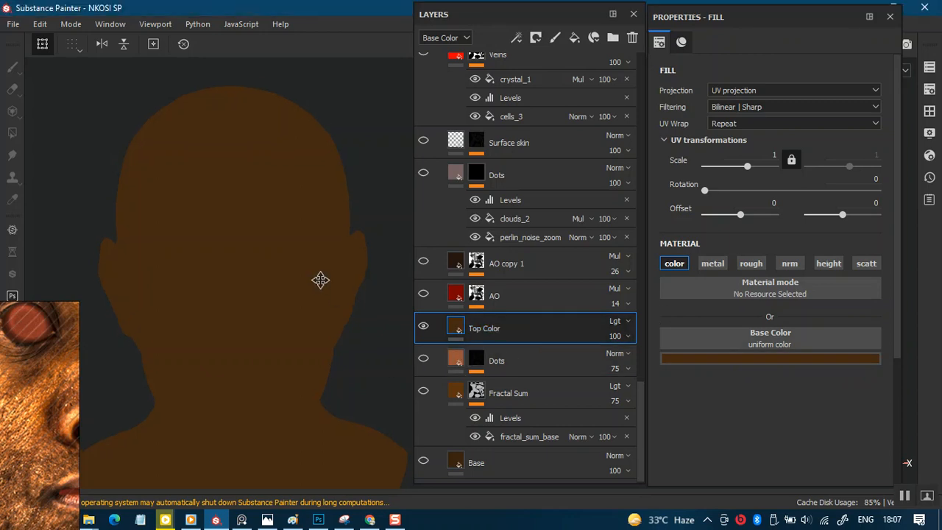
scroll(320, 279, up, 3)
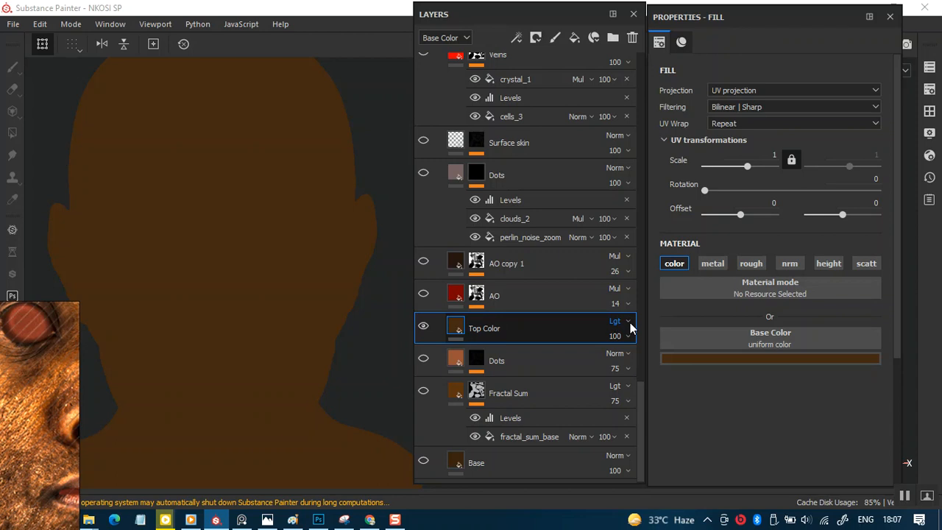
click(628, 322)
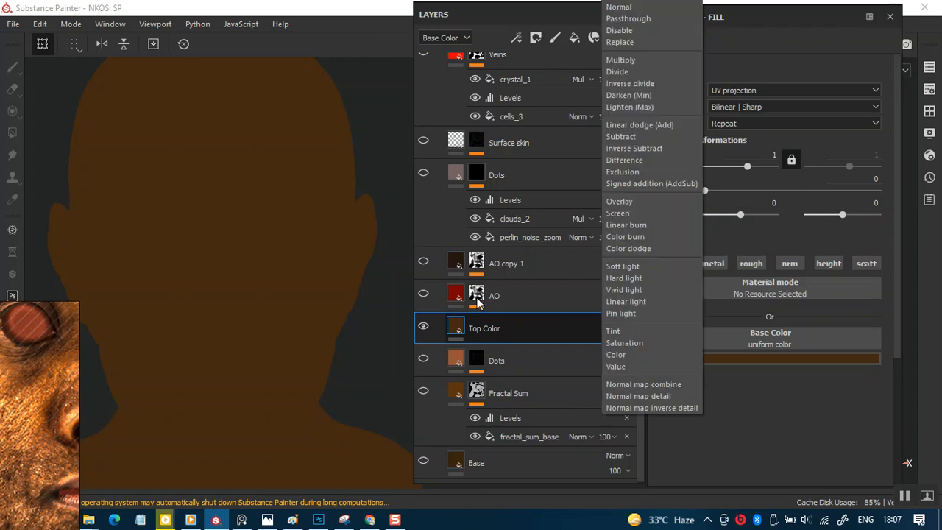
click(346, 269)
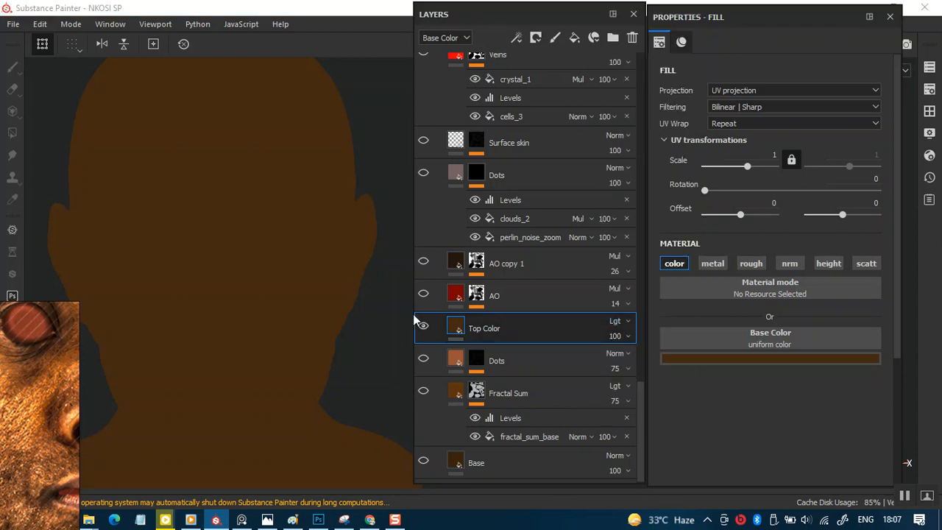
scroll(326, 353, up, 2)
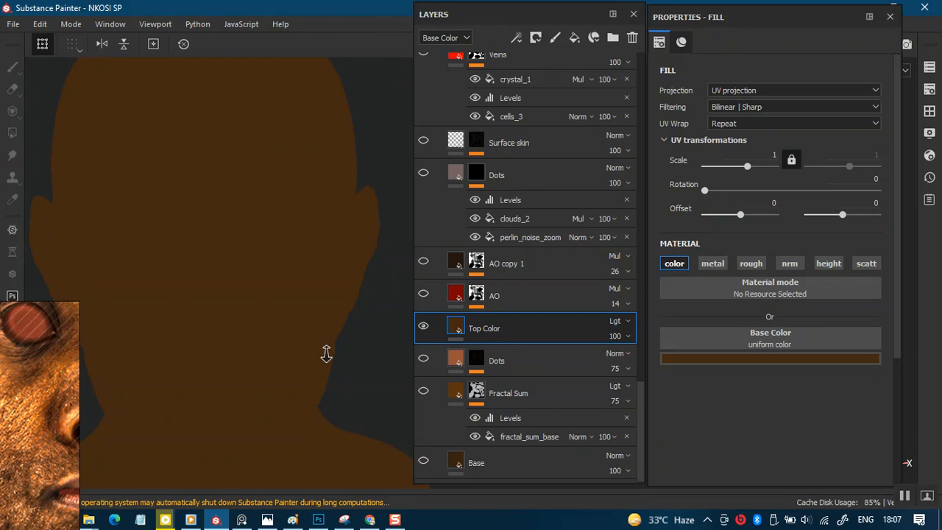
- Try the Normal and Disable blending modes on the Top Color layer's base color, ending on Normal
click(629, 325)
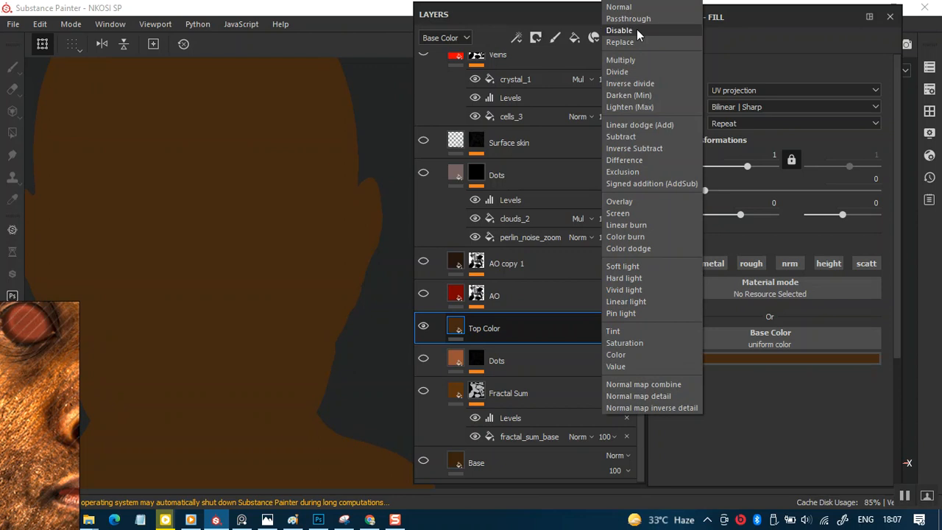
click(645, 8)
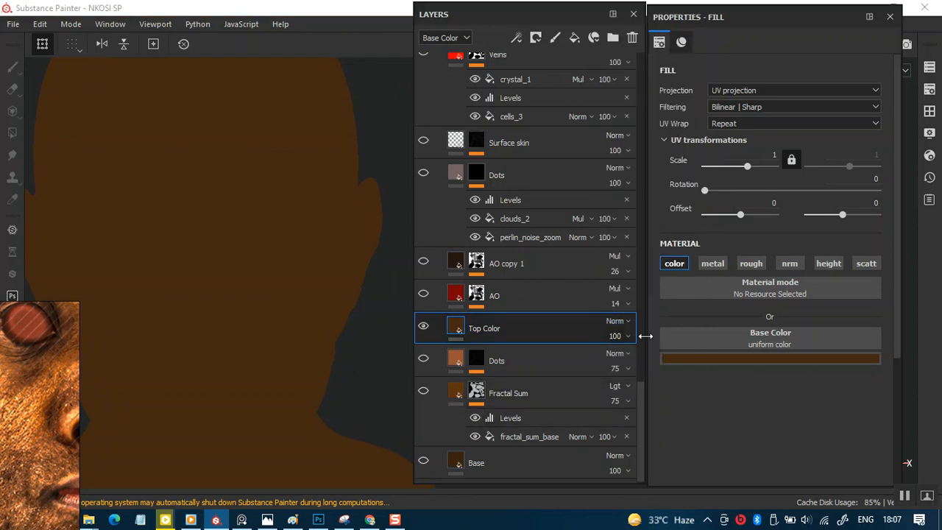
click(626, 324)
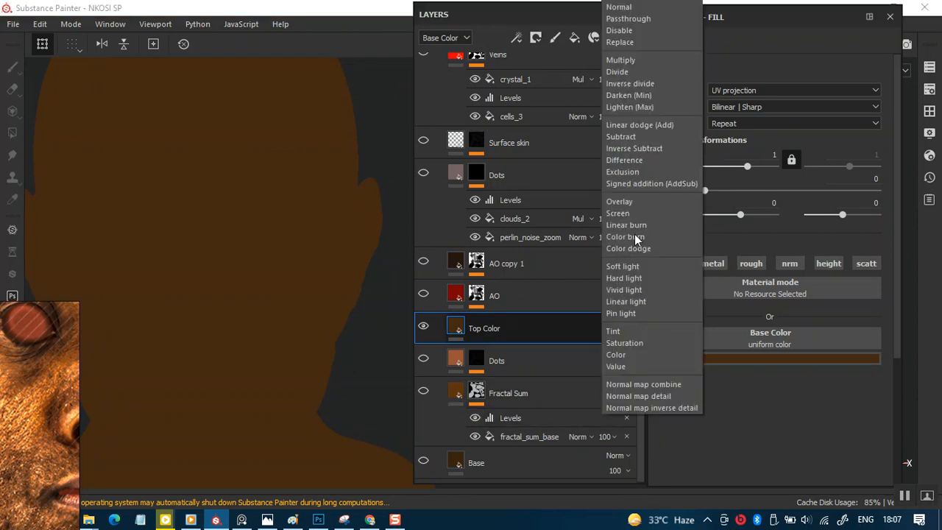
click(637, 32)
scroll(635, 177, down, 1)
click(626, 317)
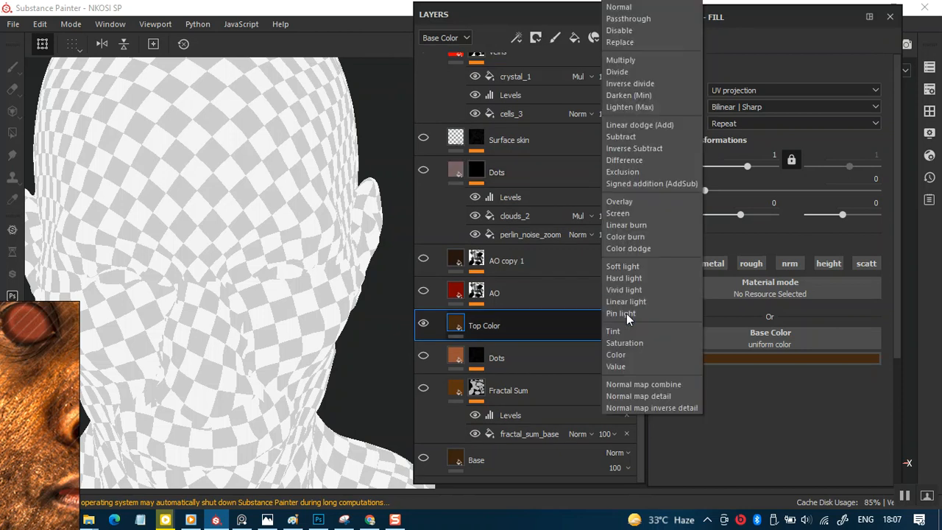
click(626, 19)
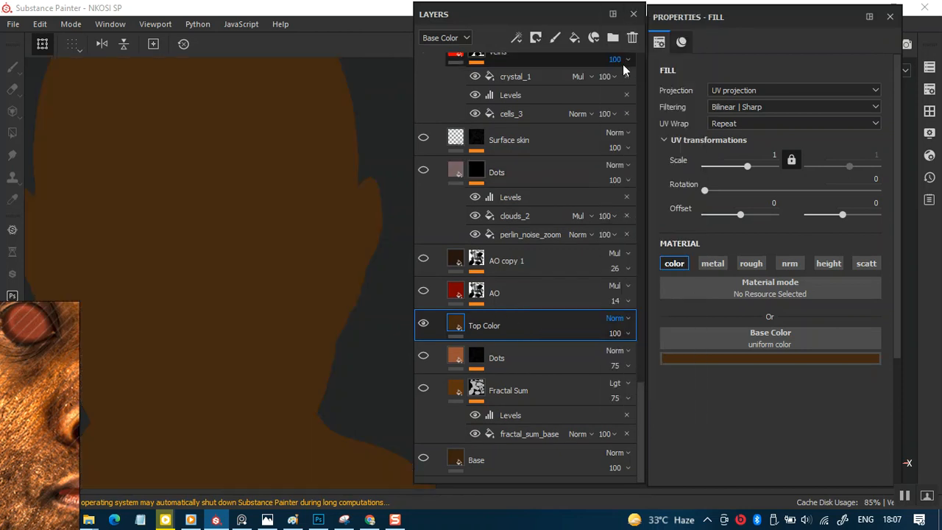
- Restore the Top Color layer's blending mode to Lighten (Max) and review the mode list once more
key(ctrl+z)
key(ctrl+y)
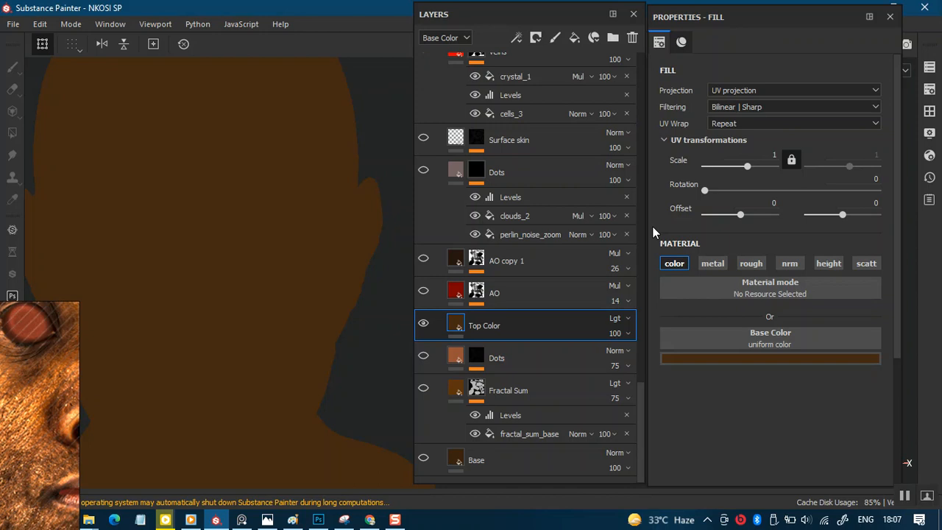
click(629, 318)
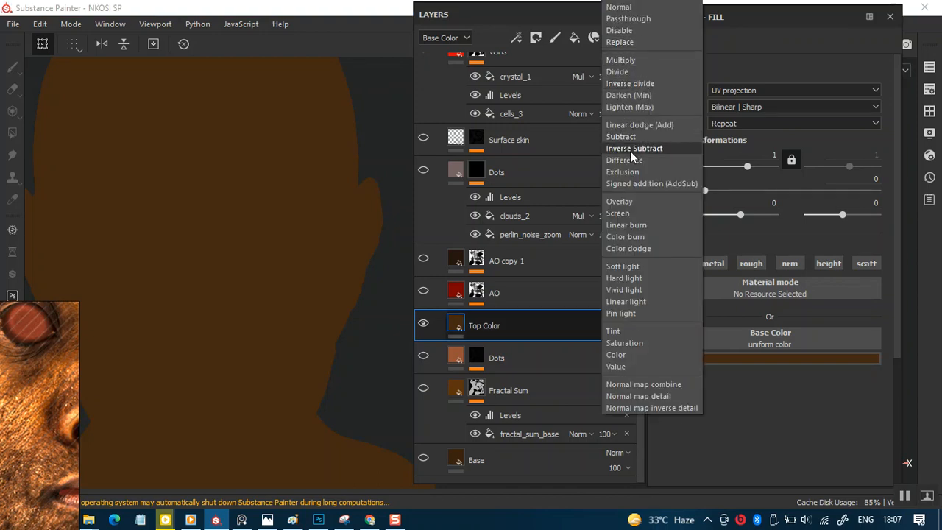
click(631, 108)
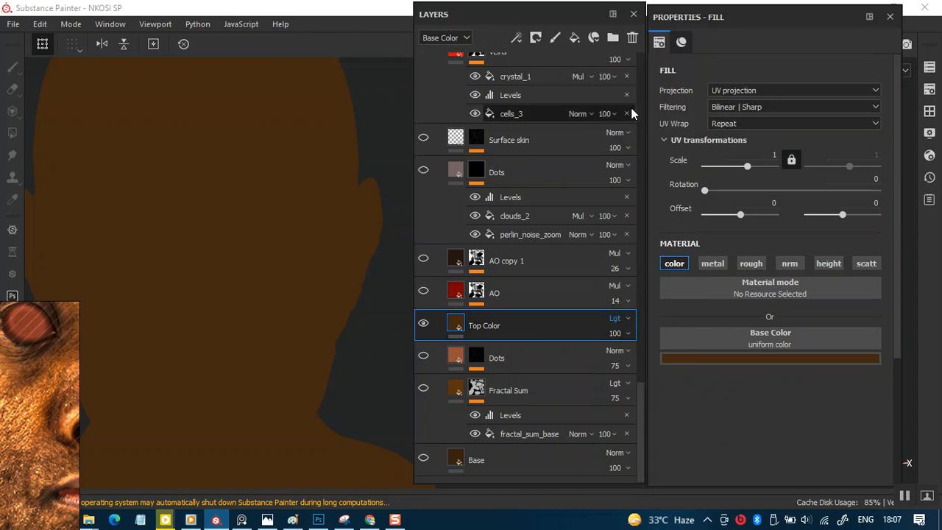
click(631, 318)
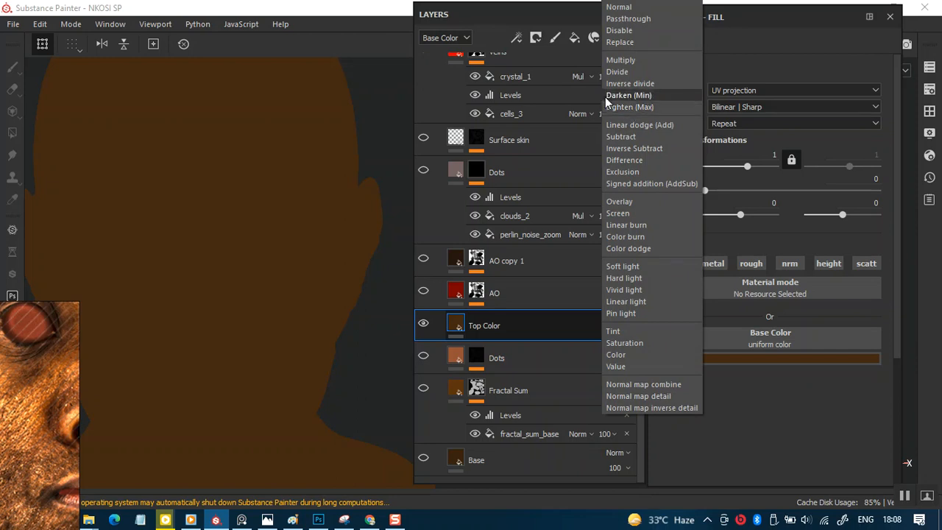
click(385, 173)
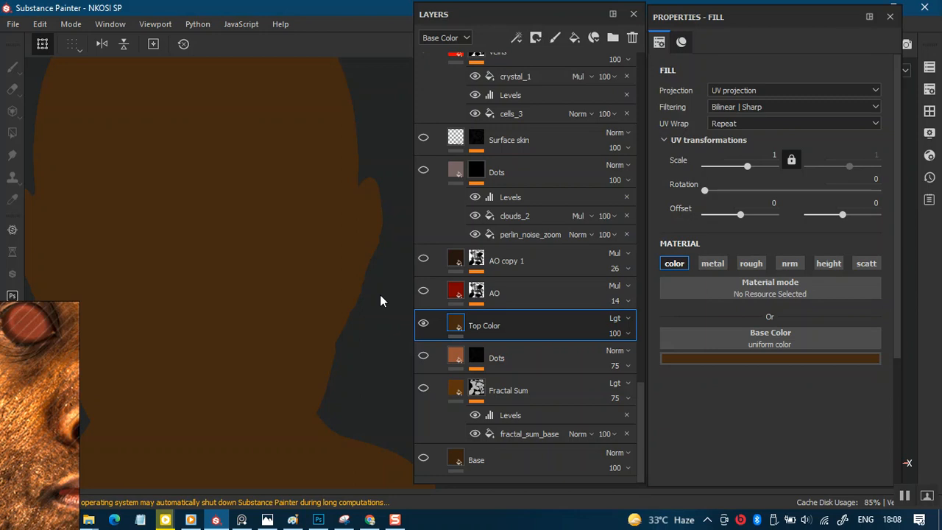
- Hide the Top Color layer, show only the red AO layer and raise its opacity to 100
click(425, 328)
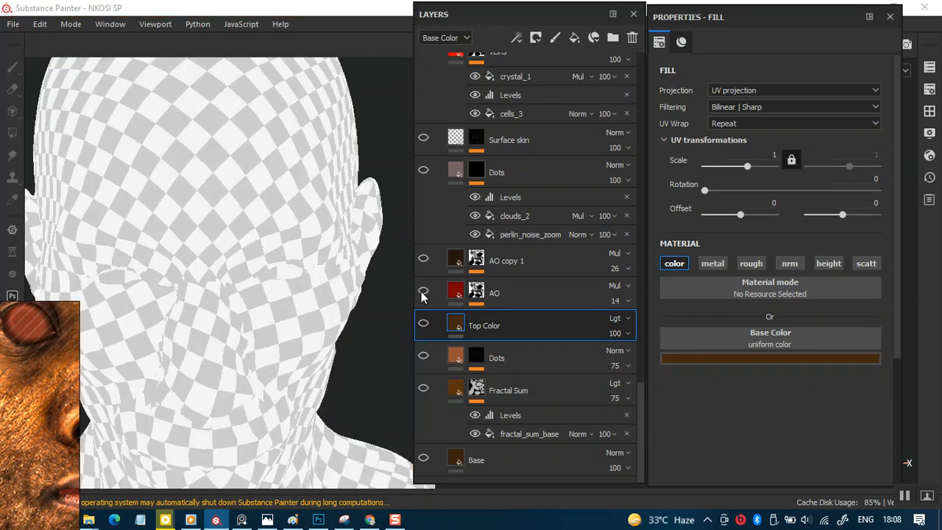
click(423, 292)
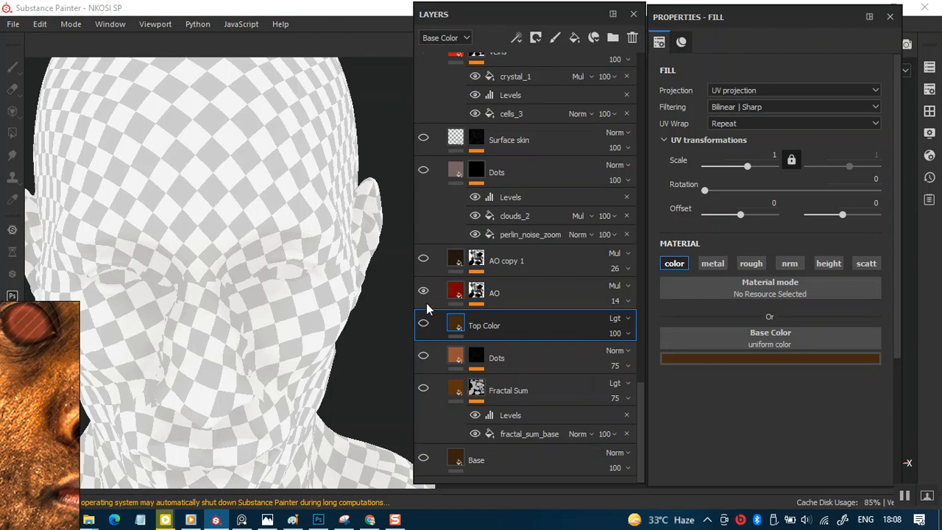
alt+drag(340, 335, 359, 299)
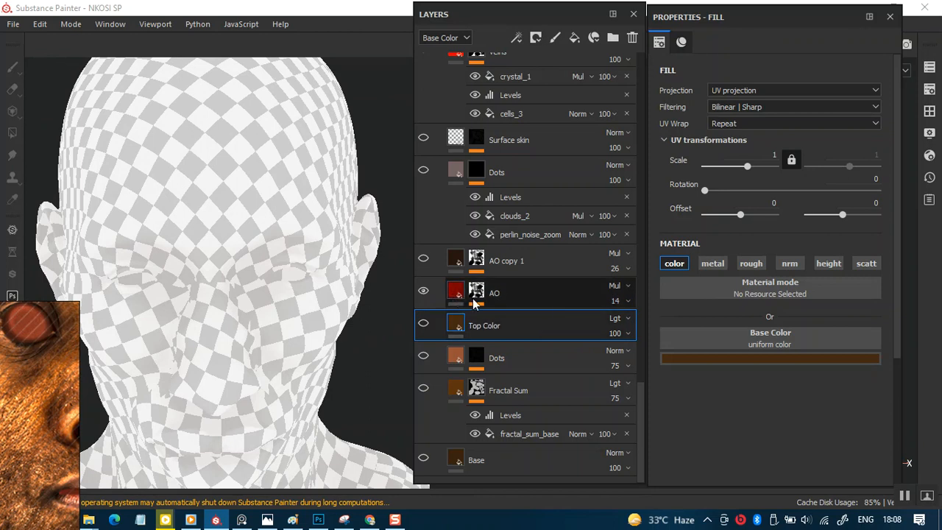
click(628, 301)
click(628, 301)
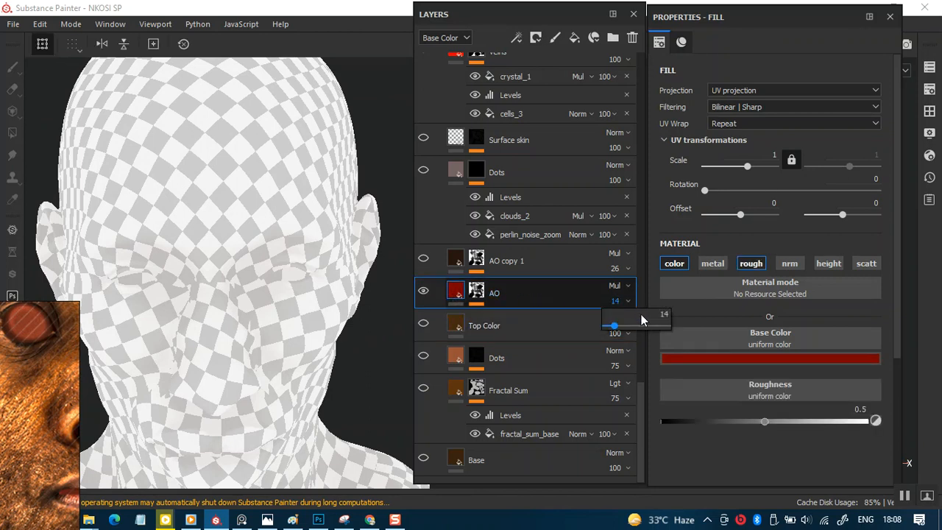
drag(620, 329, 666, 327)
mouse_move(273, 332)
alt+mouse_down()
mouse_move(278, 236)
mouse_move(298, 326)
mouse_move(292, 280)
mouse_move(311, 326)
mouse_move(336, 286)
mouse_move(320, 378)
mouse_move(357, 320)
alt+mouse_up()
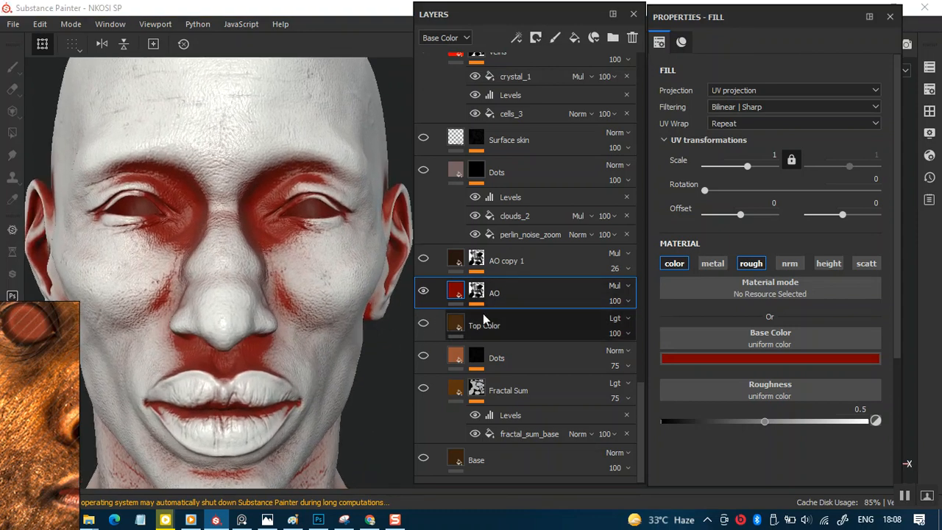
- Examine the AO layer's mask, checking the grayscale source of its Fill and its Levels settings
click(477, 293)
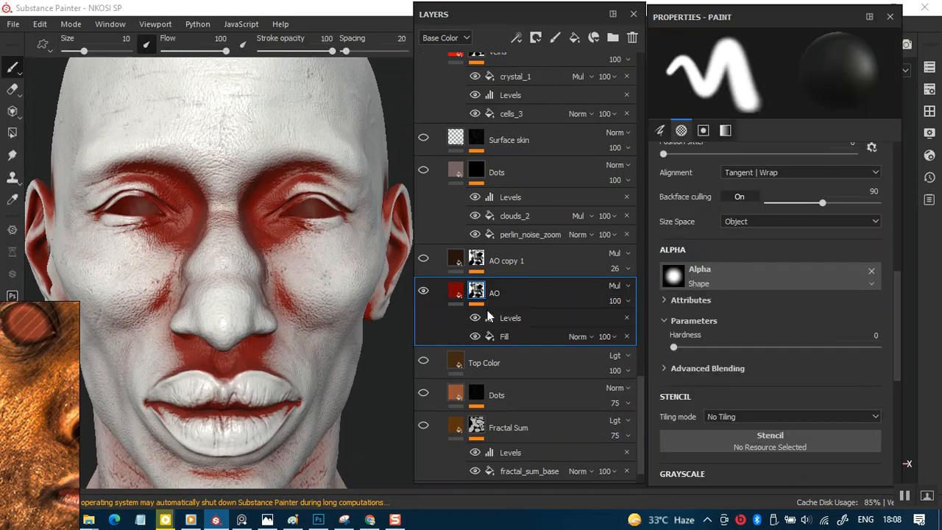
click(519, 338)
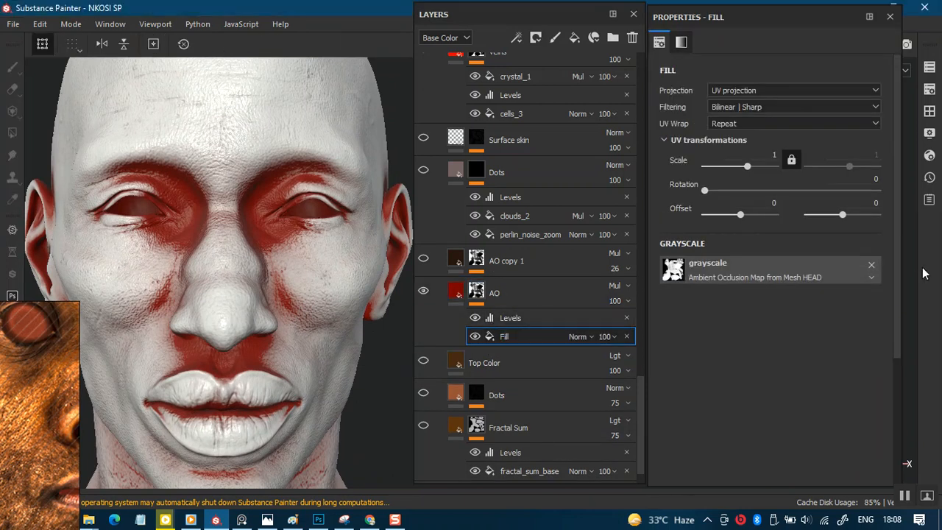
click(527, 320)
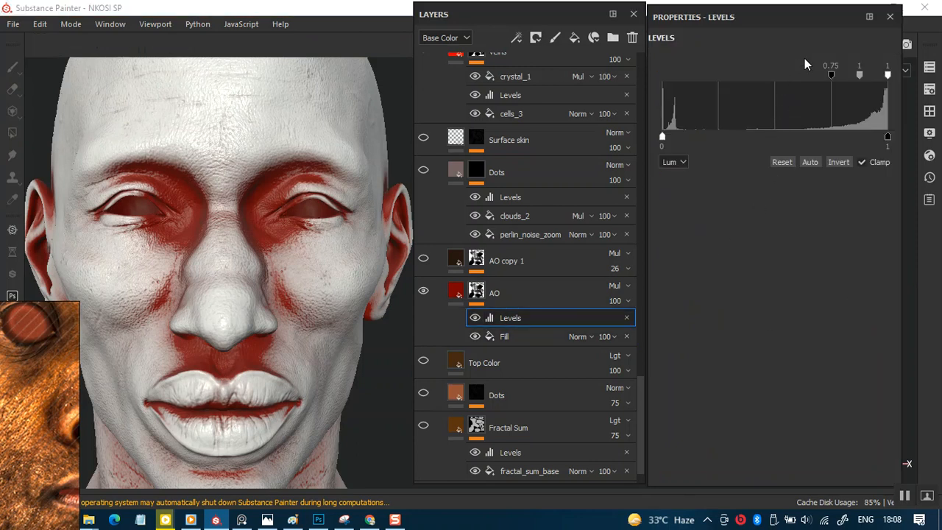
- Try input levels of 0.789 for shadows, 0.68 for midtones and 0.979 for highlights on the AO mask, undoing each change
drag(831, 76, 840, 76)
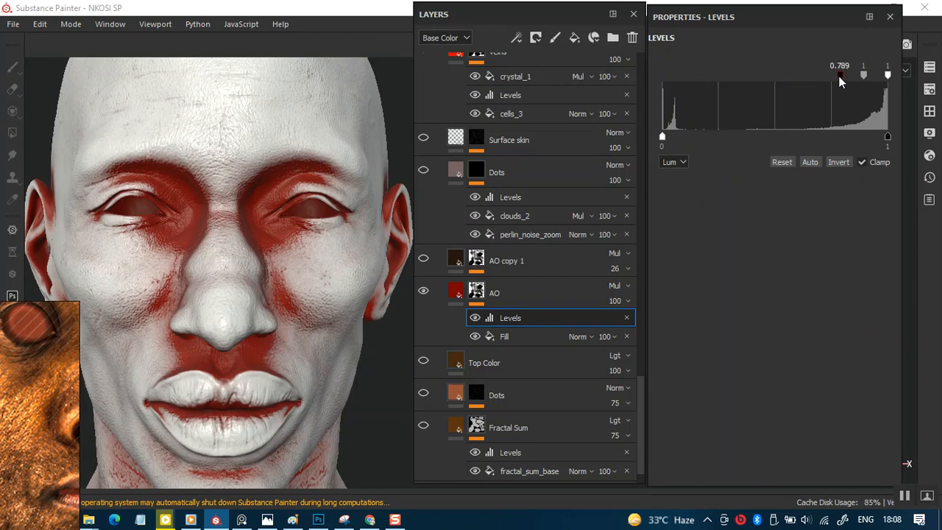
key(ctrl+z)
drag(859, 76, 853, 80)
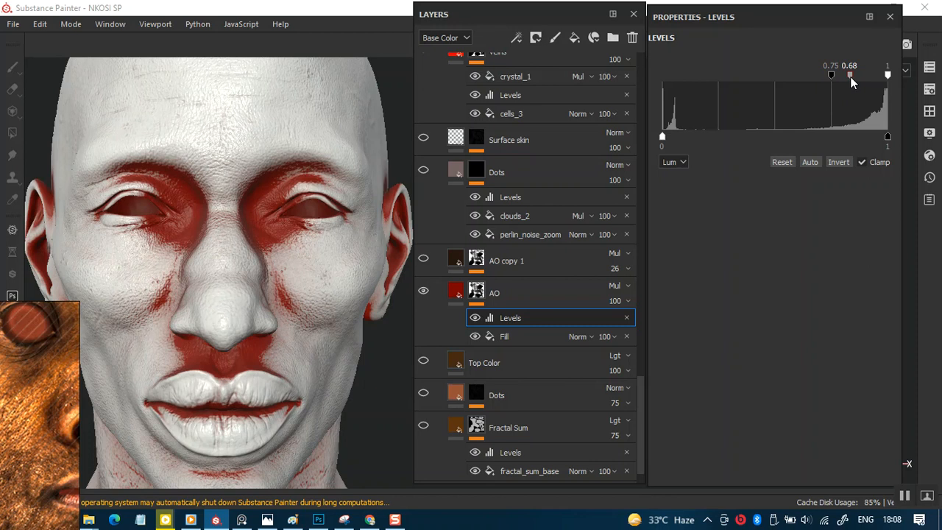
key(ctrl+z)
mouse_move(887, 76)
mouse_down()
mouse_move(863, 83)
mouse_move(860, 74)
mouse_move(883, 78)
mouse_up()
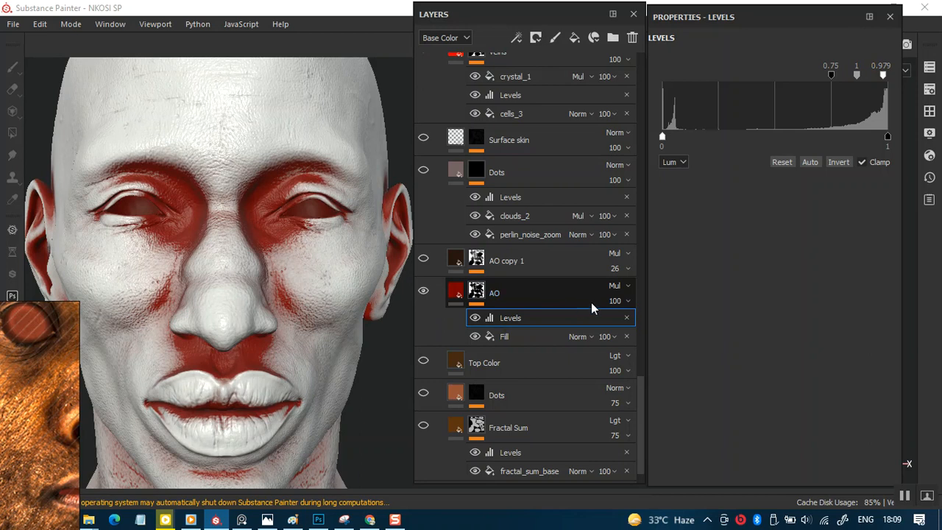
key(ctrl+z)
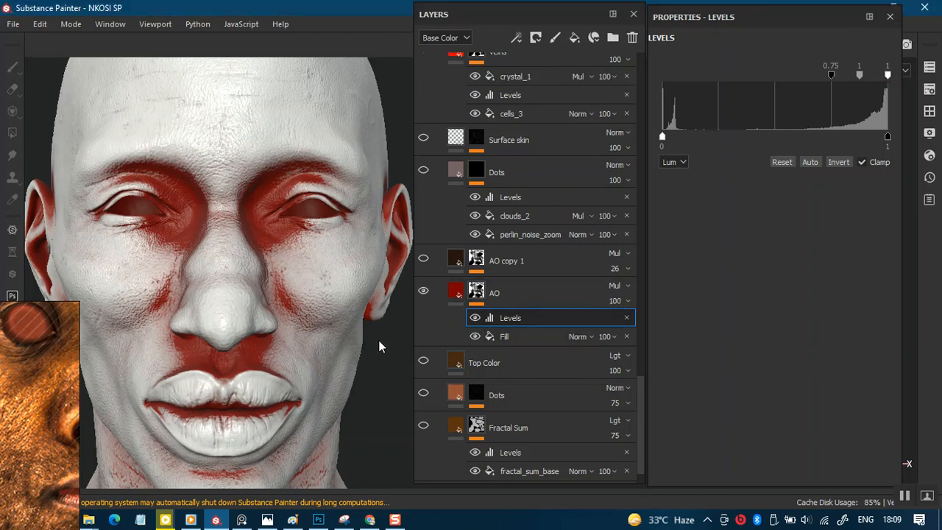
key(ctrl+z)
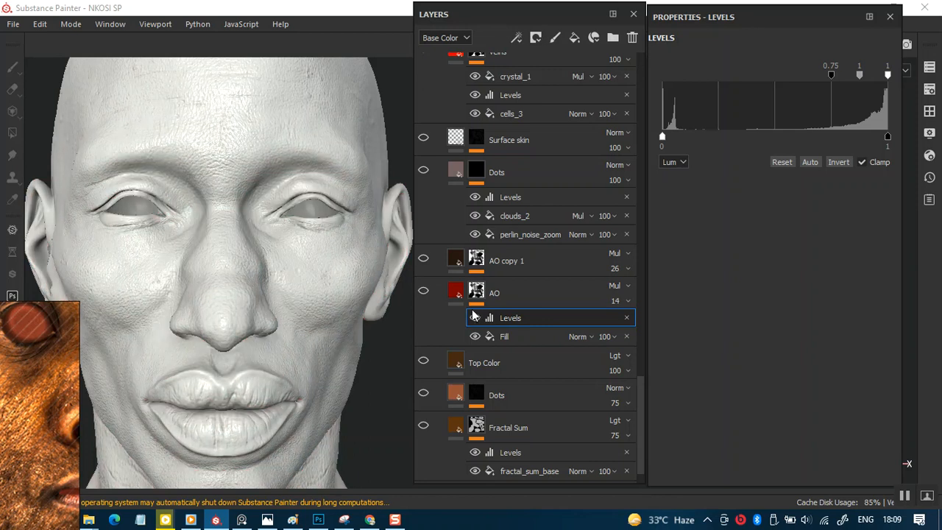
- Show the AO layer at opacity 100 together with the Top Color, lower Dots, Fractal Sum and Base layers
click(627, 301)
drag(624, 331, 666, 324)
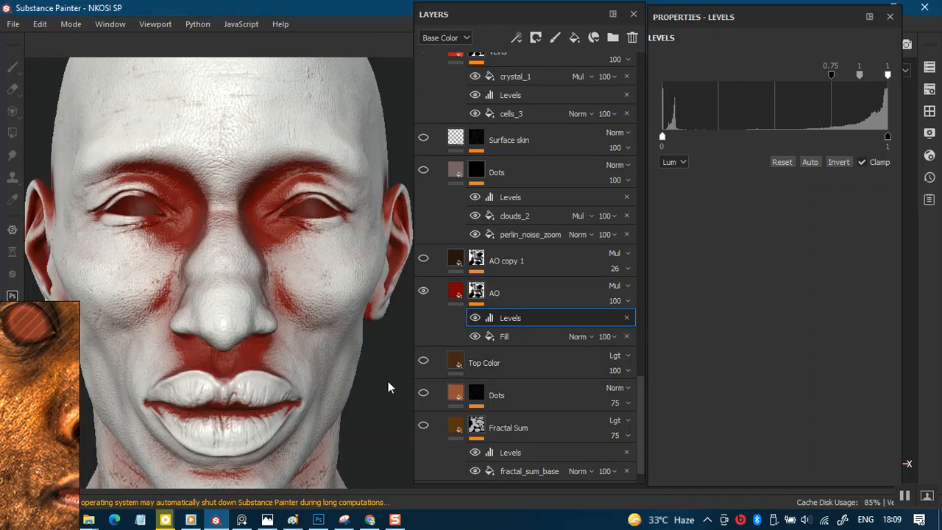
click(423, 361)
click(424, 429)
drag(645, 391, 643, 407)
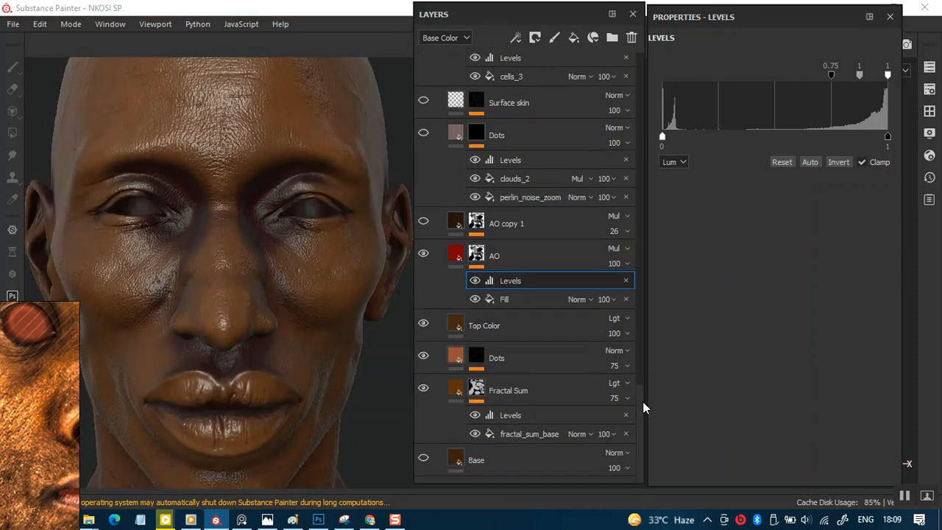
click(423, 459)
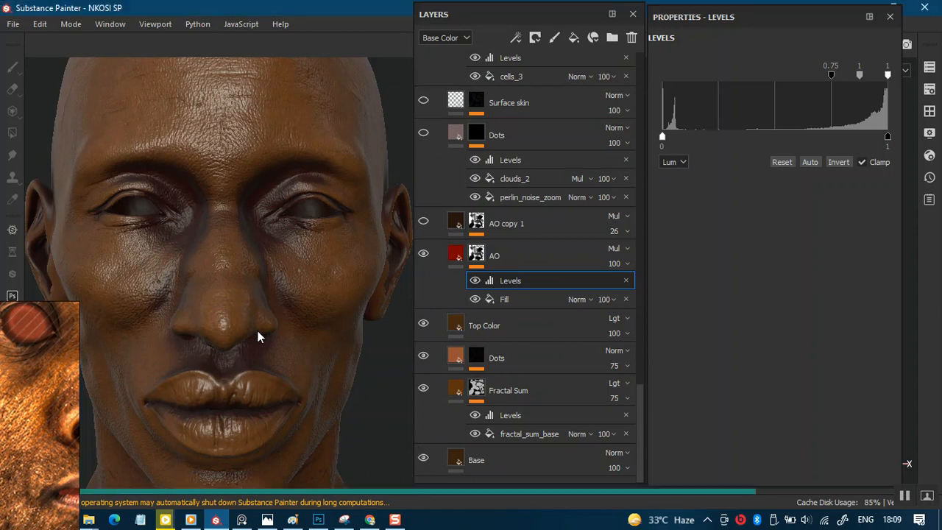
- Inspect the AO shading around the eyes and nose, and set the AO layer's opacity to 14
scroll(264, 324, up, 1)
mouse_move(283, 308)
alt+mouse_down()
mouse_move(279, 327)
mouse_move(284, 294)
alt+mouse_up()
scroll(284, 294, up, 2)
scroll(222, 261, up, 2)
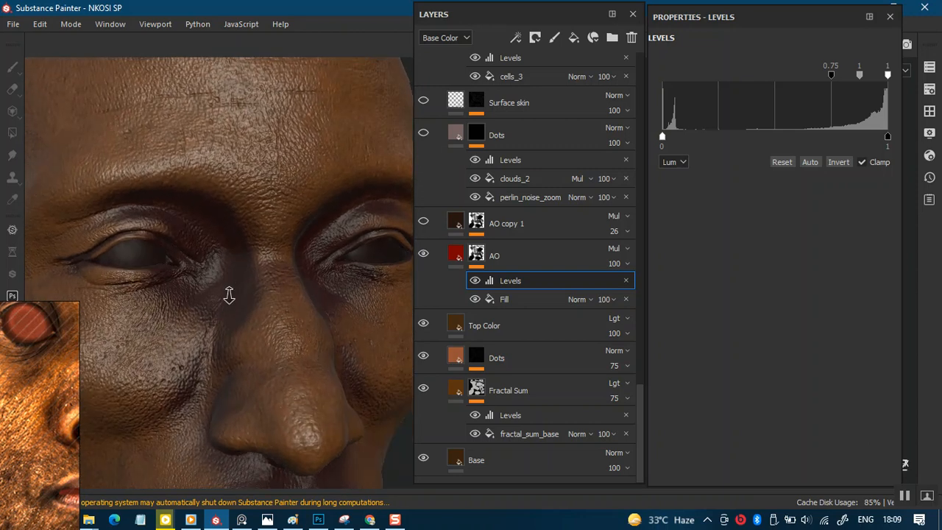
scroll(229, 281, up, 2)
alt+drag(227, 332, 223, 307)
alt+right_drag(244, 235, 466, 278)
click(625, 264)
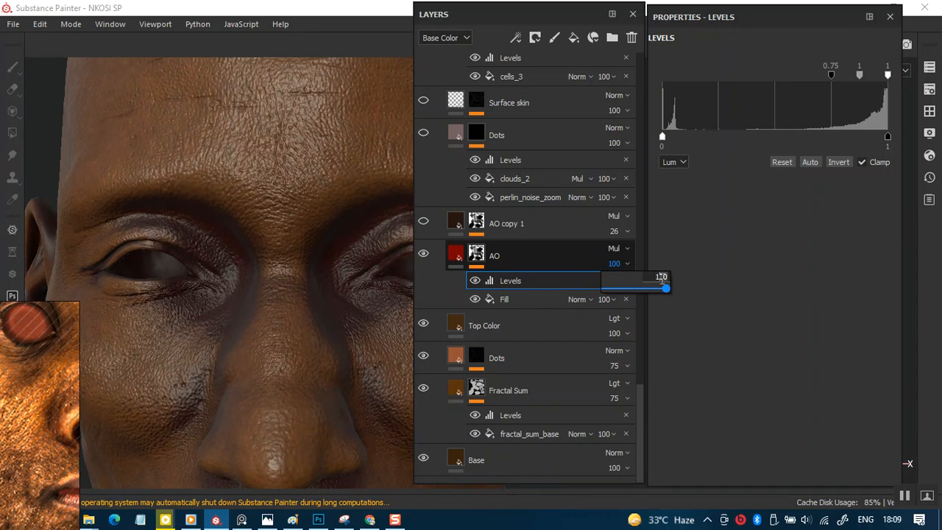
text(14)
key(Return)
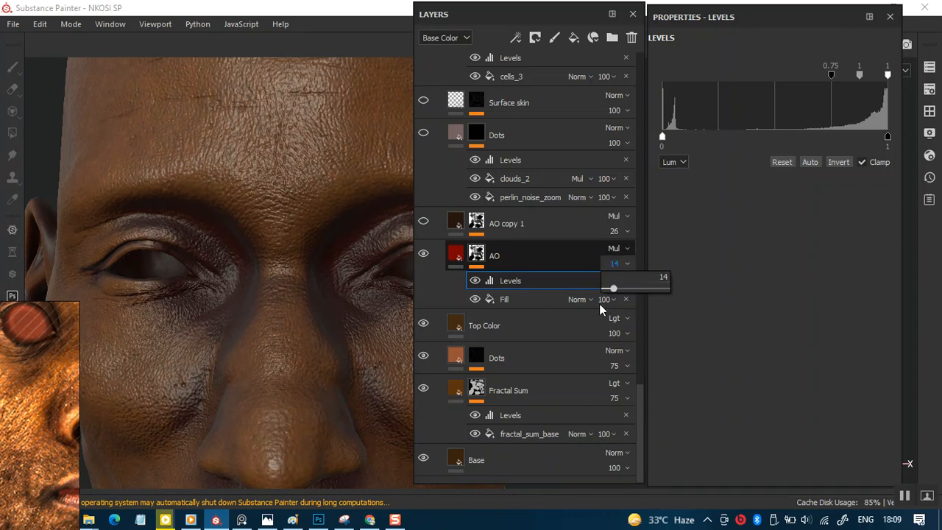
alt+drag(275, 361, 250, 294)
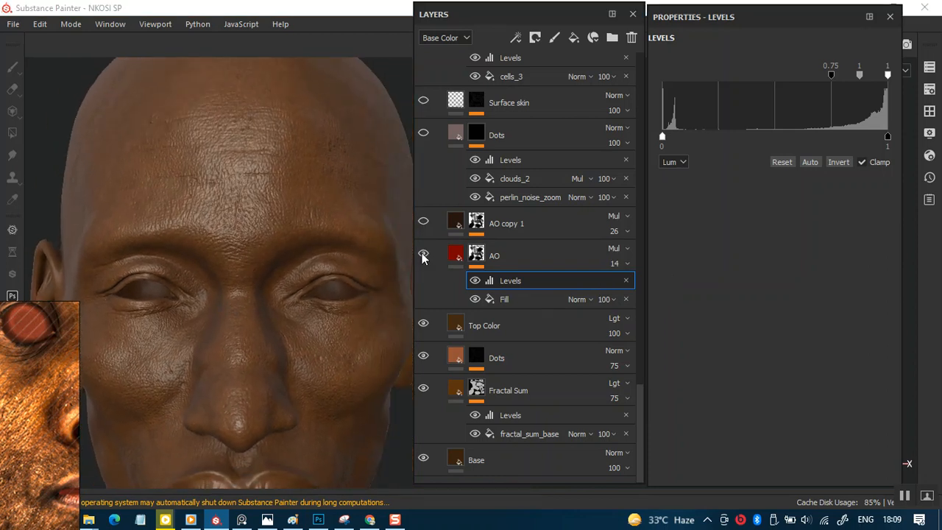
- Hide the AO layer and those beneath it, show only AO copy 1 and raise its opacity to 100
click(423, 459)
alt+click(423, 253)
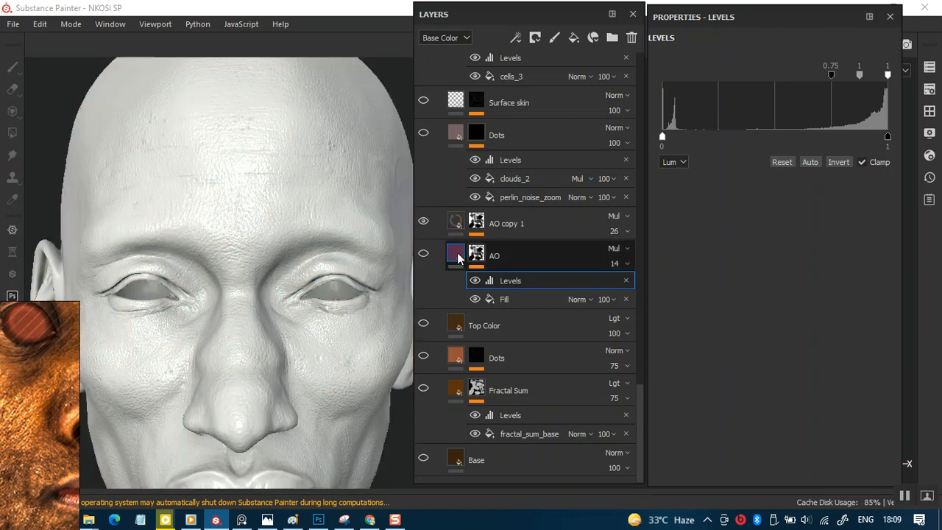
alt+click(423, 220)
click(627, 230)
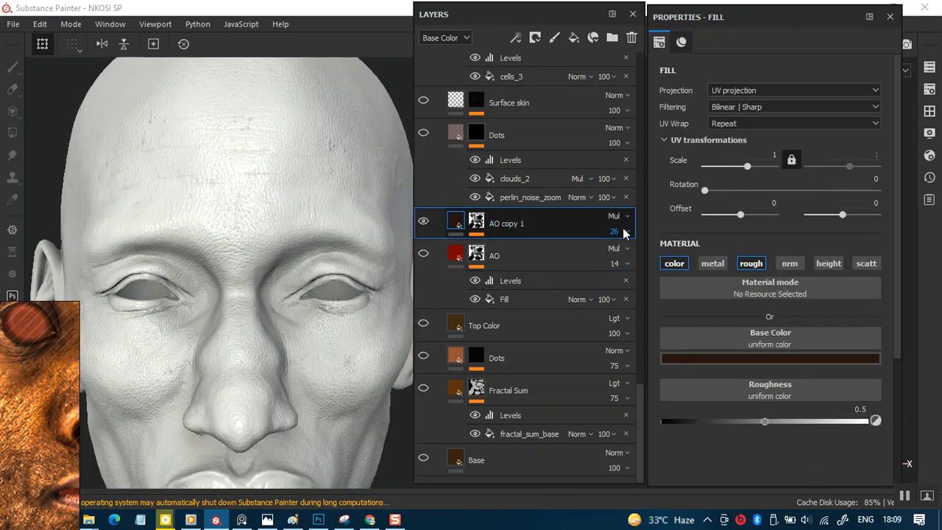
click(628, 230)
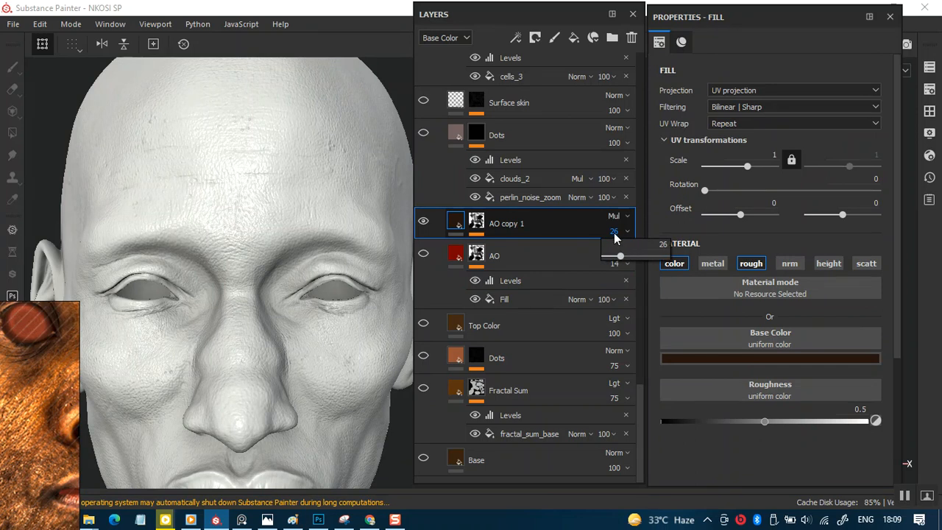
drag(623, 260, 666, 258)
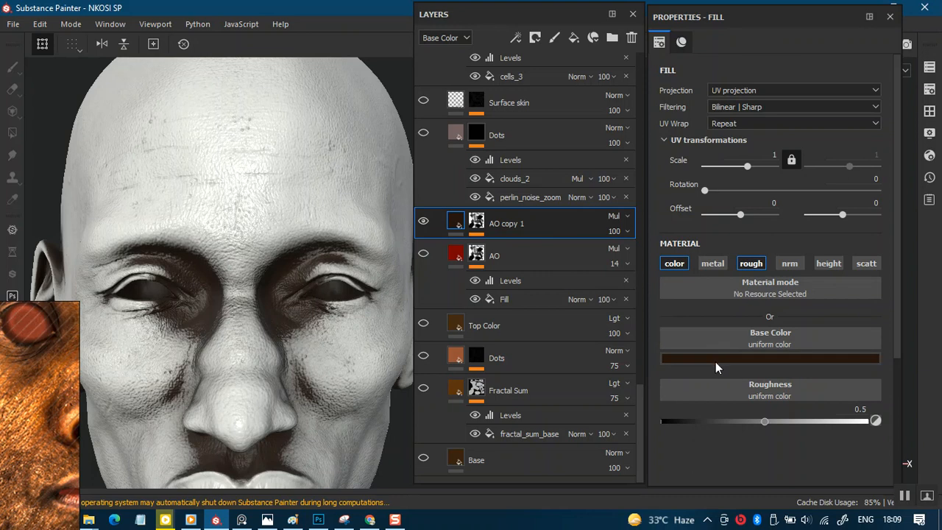
- Set the AO copy 1 layer's opacity to 26 and show the AO, Top Color, lower Dots, Fractal Sum and Base layers
text(26)
key(Return)
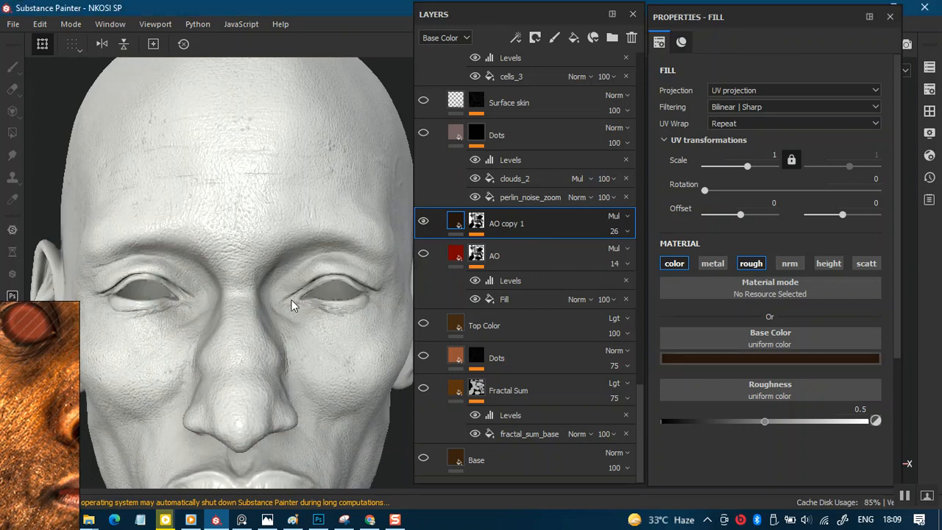
scroll(292, 305, down, 3)
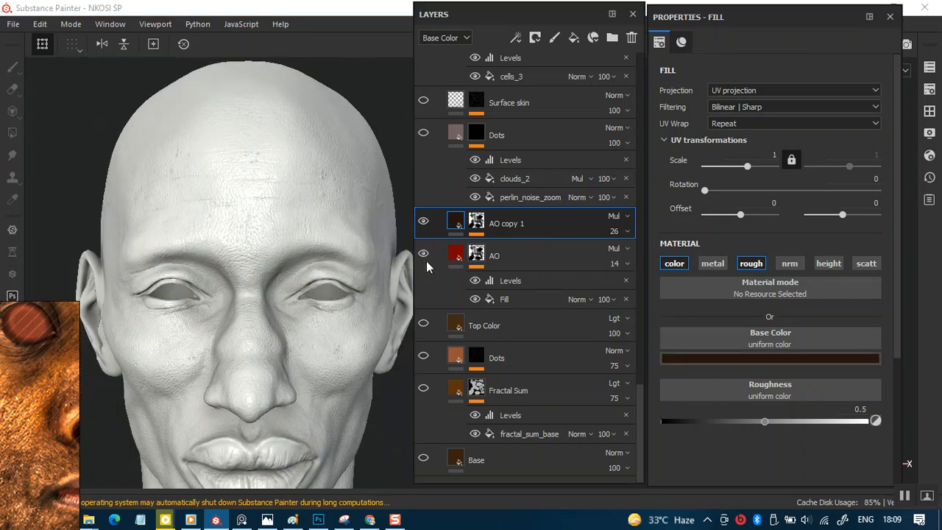
click(423, 326)
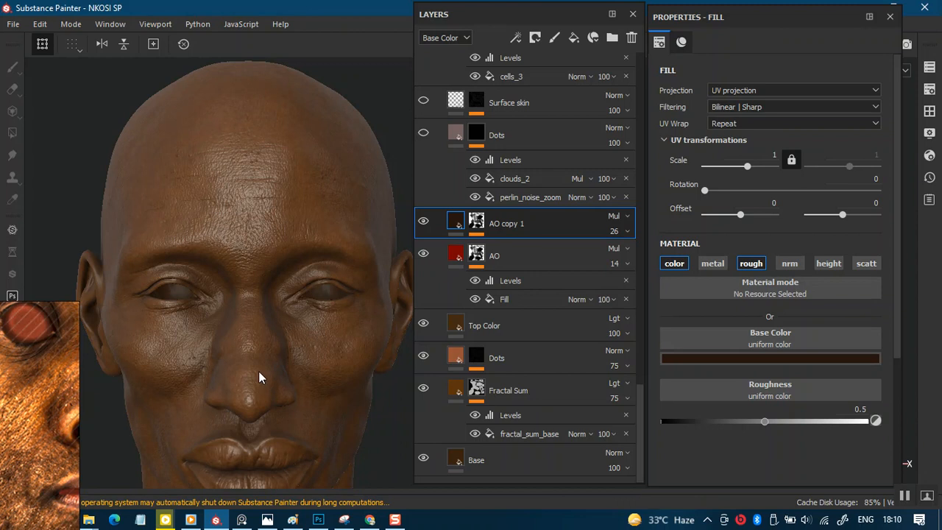
- Compare the head with the reference face image, examining the skin shading around the eyes and nose
key(alt)
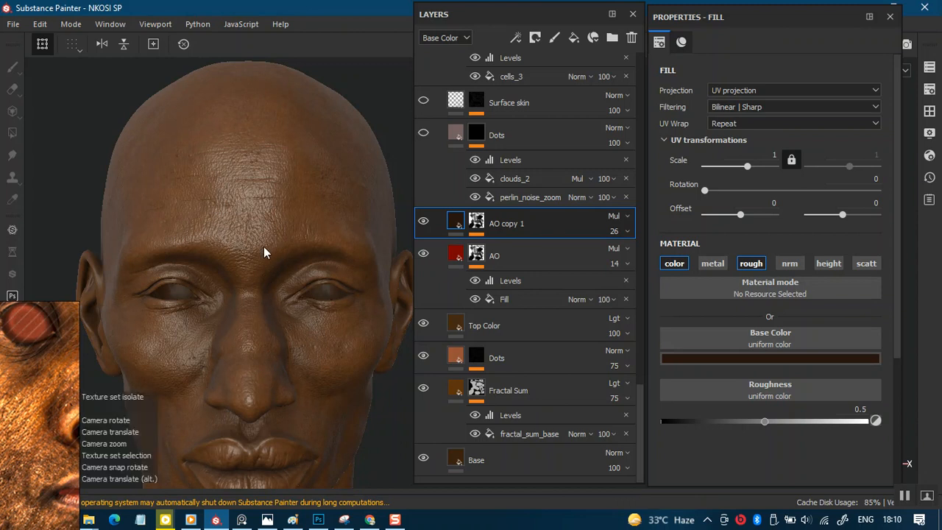
alt+drag(262, 250, 66, 438)
click(52, 412)
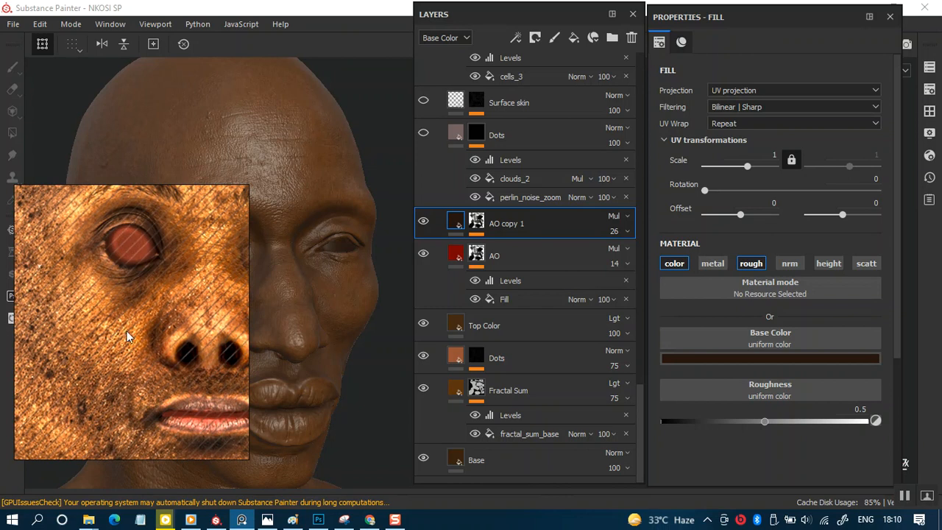
drag(156, 311, 96, 389)
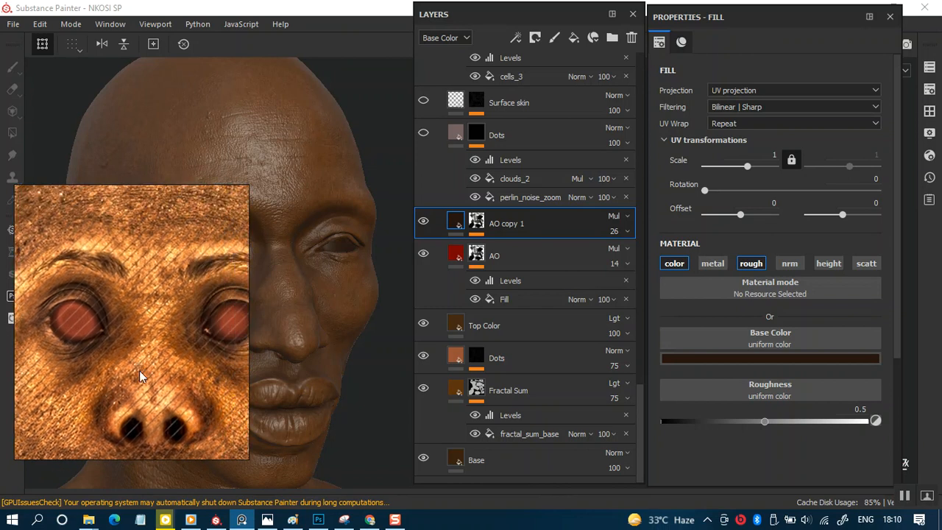
drag(141, 334, 149, 376)
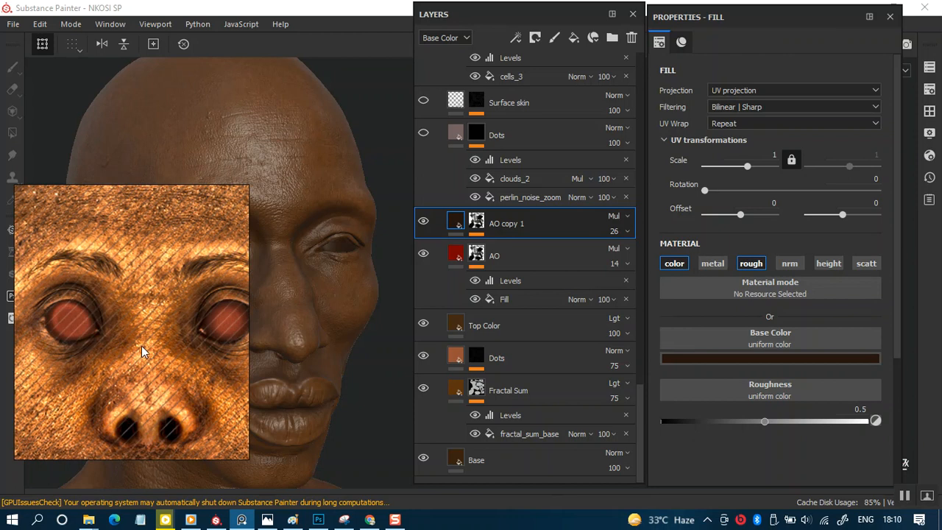
middle_drag(117, 368, 136, 351)
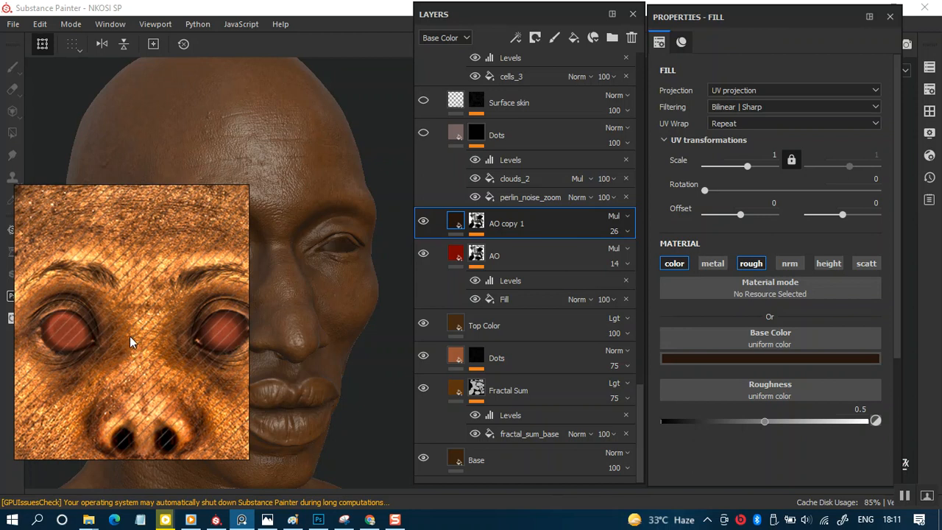
middle_drag(155, 335, 124, 369)
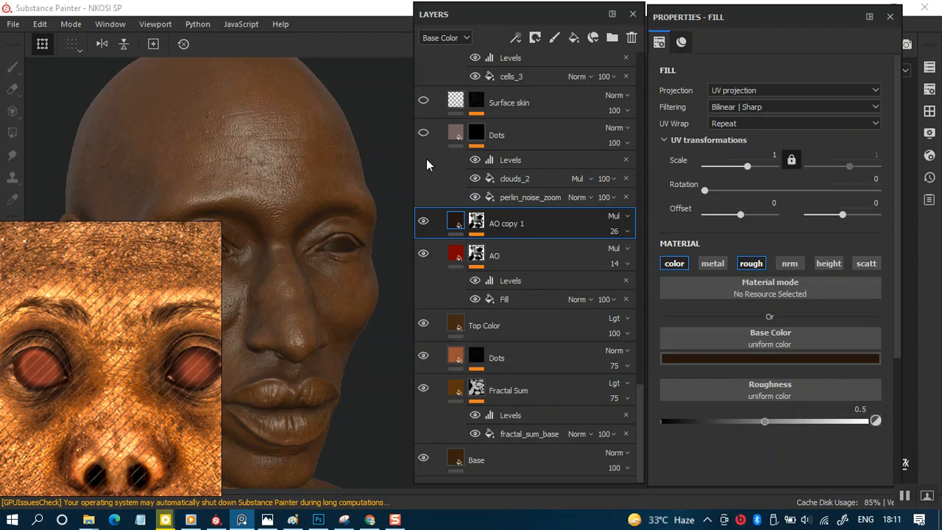
- Show the upper Dots layer and compare its mask and fill material settings with the lower Dots layer
click(423, 133)
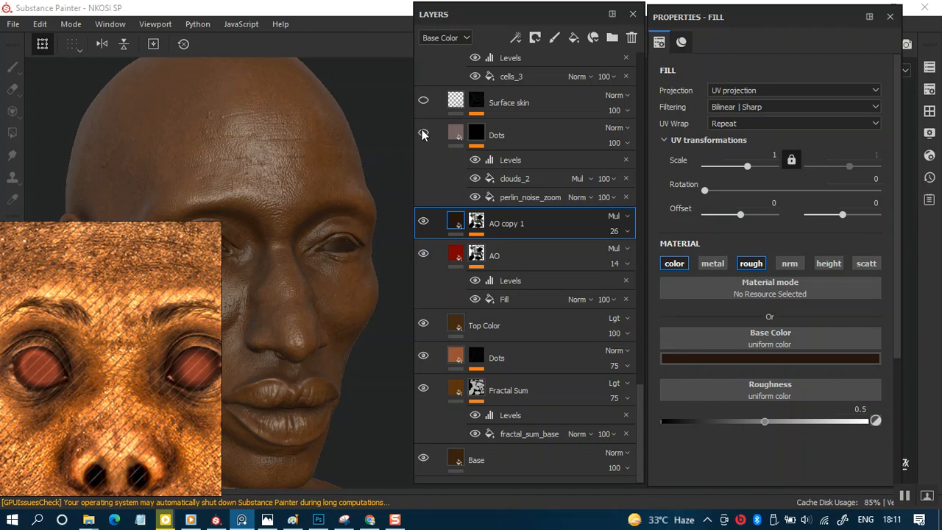
click(480, 133)
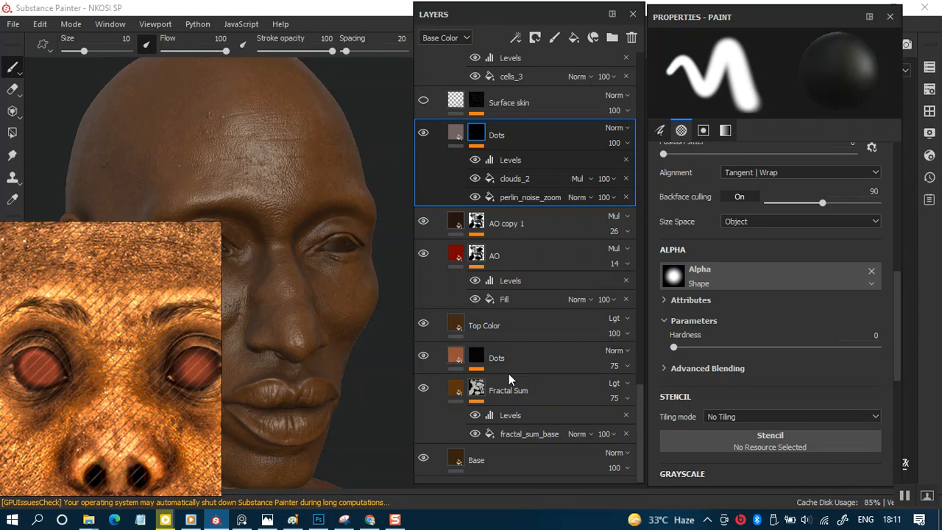
click(489, 362)
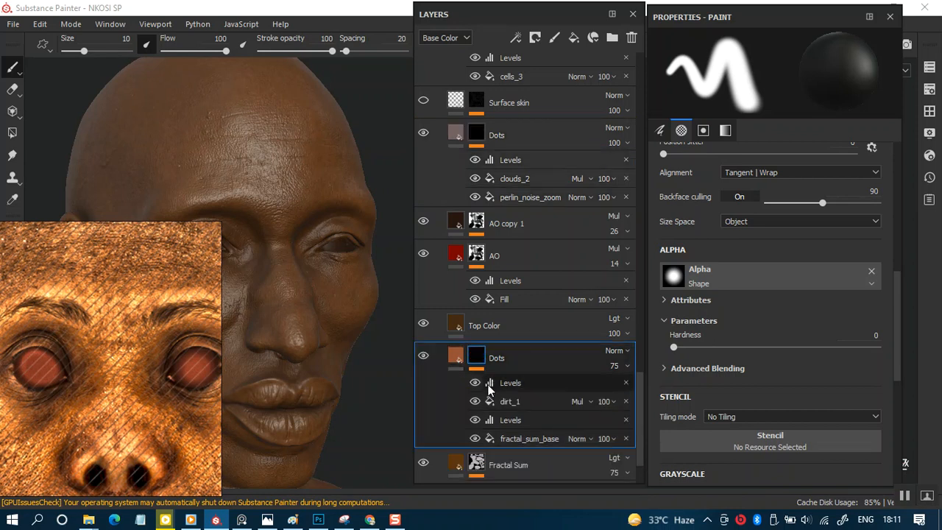
click(462, 133)
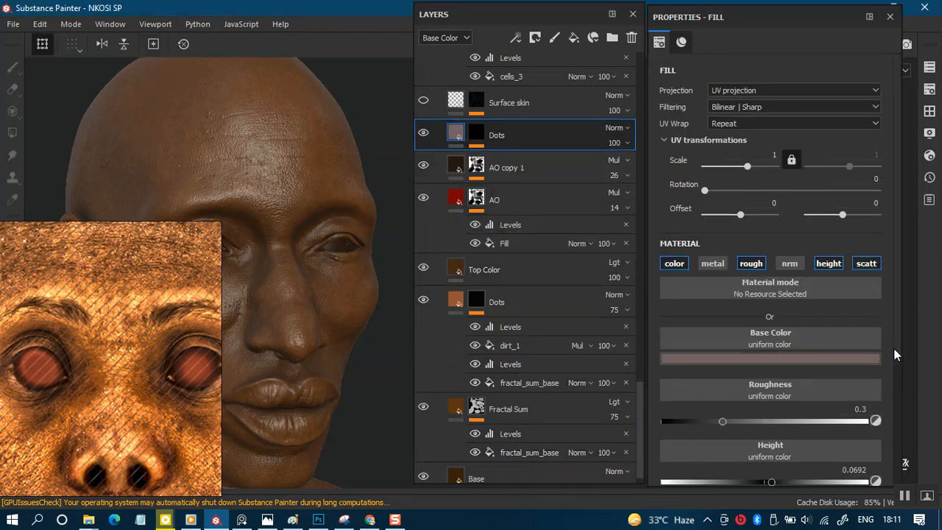
scroll(900, 354, down, 2)
scroll(898, 368, down, 2)
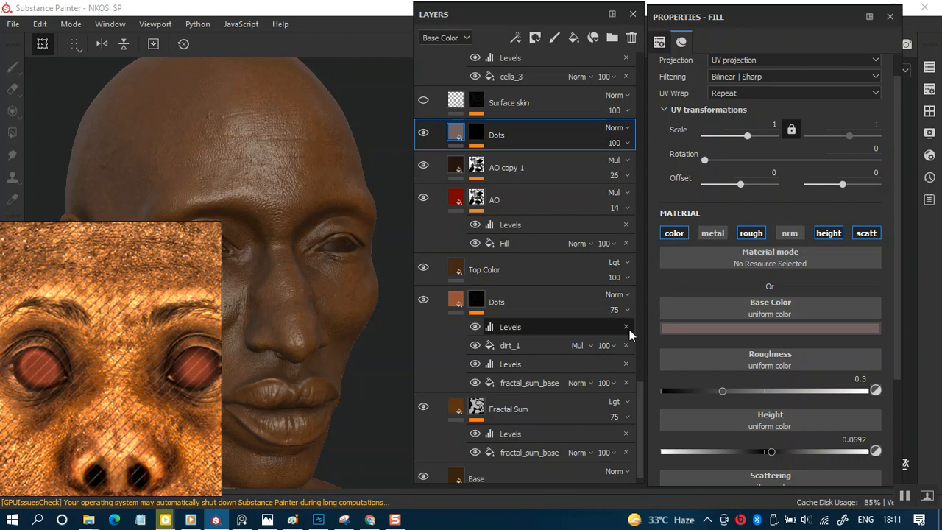
scroll(640, 411, down, 1)
scroll(642, 393, up, 6)
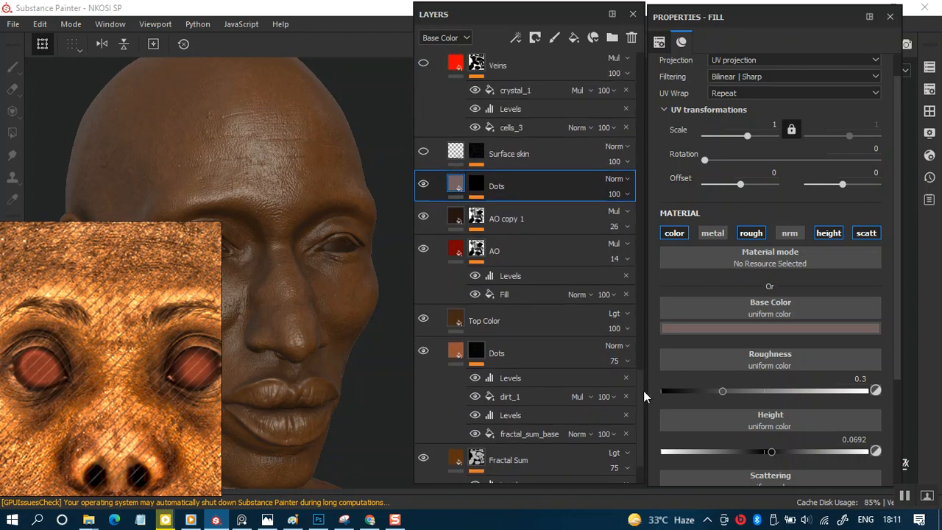
- Inspect the perlin_noise_zoom, clouds_2 and Levels settings in the upper Dots layer's mask
click(513, 261)
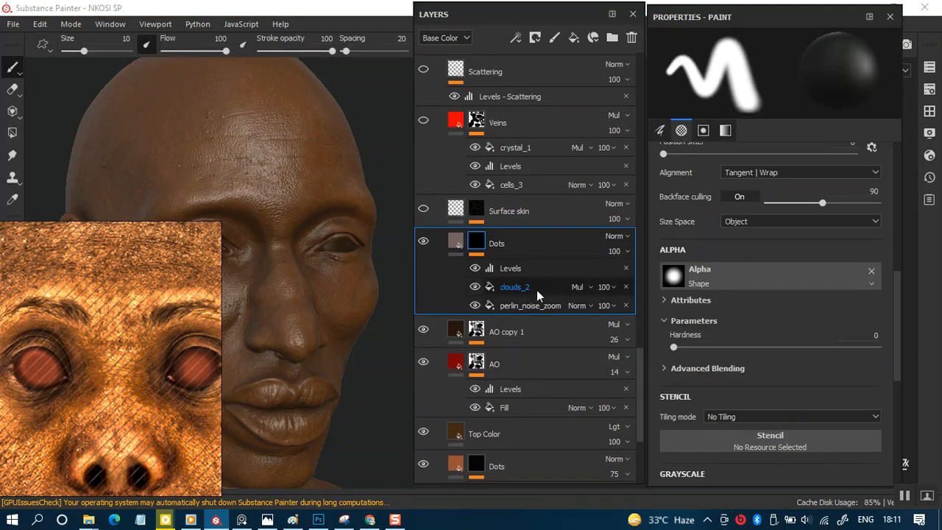
click(528, 306)
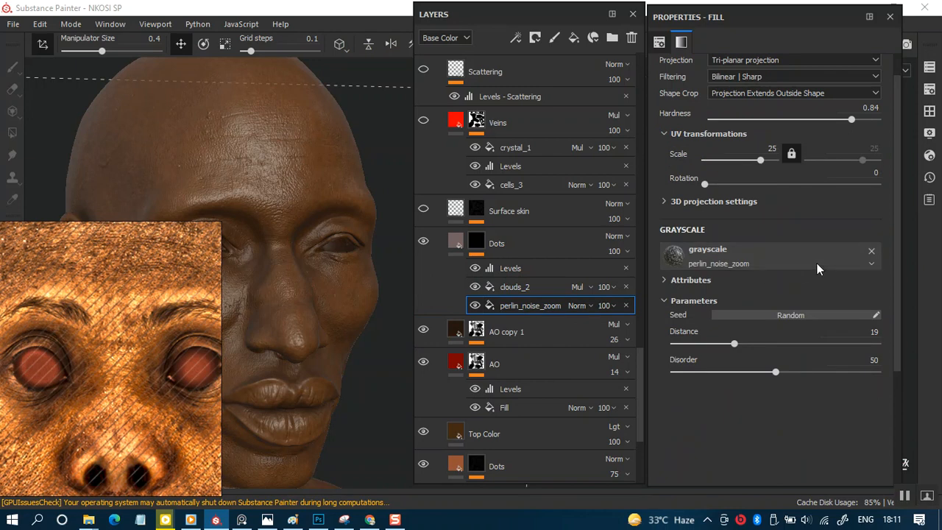
drag(895, 303, 902, 254)
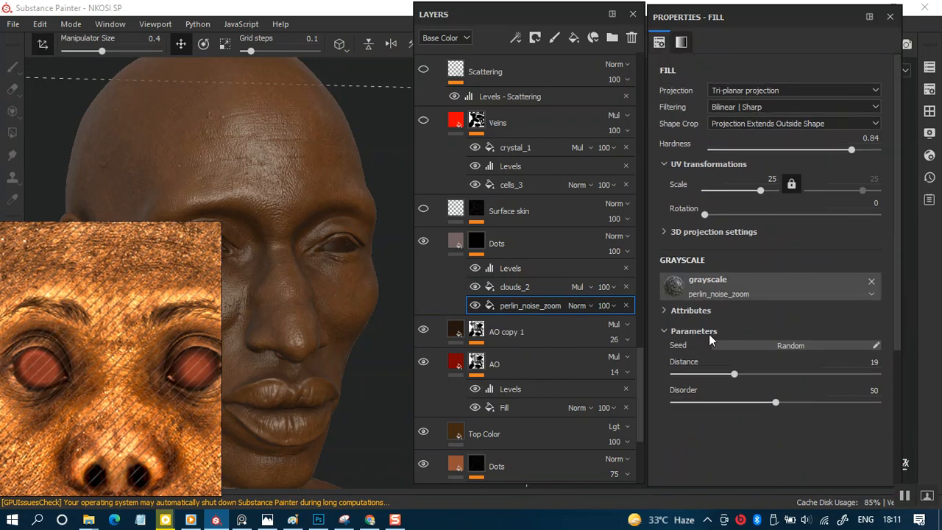
click(539, 287)
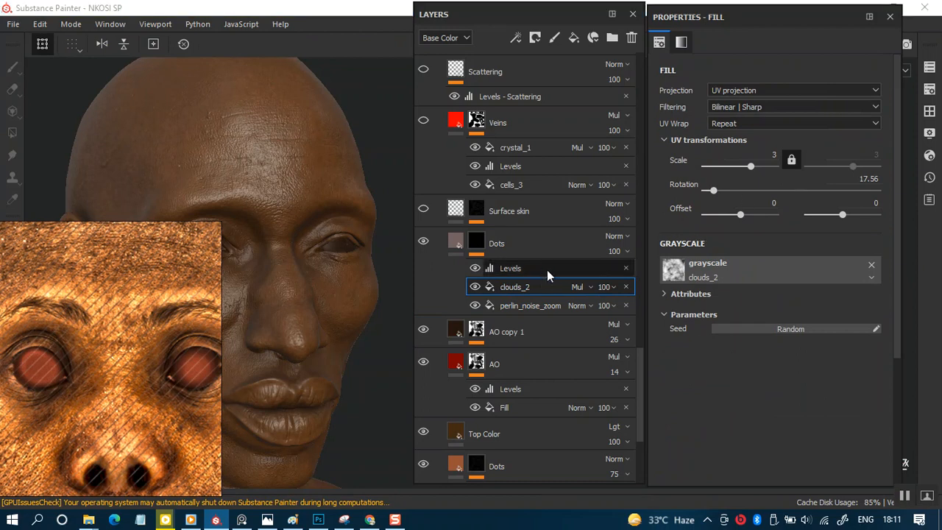
click(546, 269)
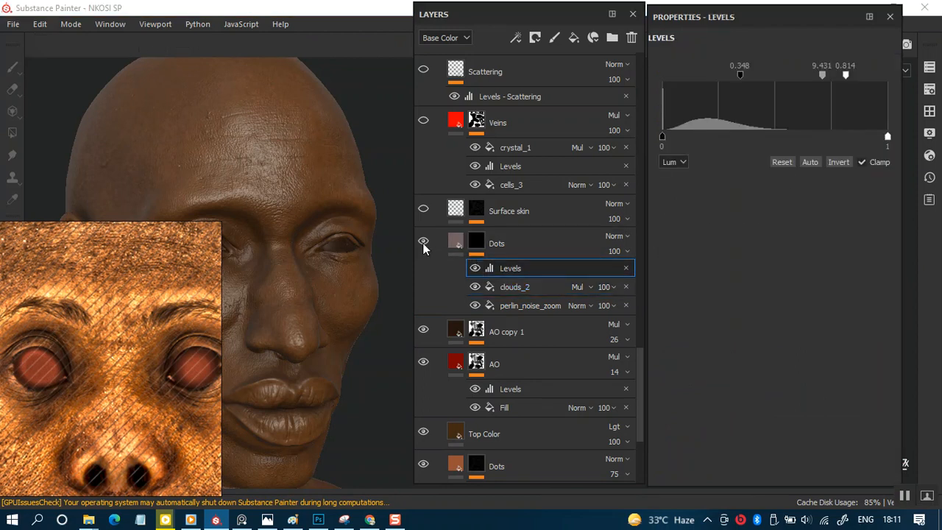
- Hide the AO copy 1, AO, Top Color, lower Dots, Fractal Sum and Base layers, keeping only the upper Dots layer shown
click(423, 330)
click(424, 360)
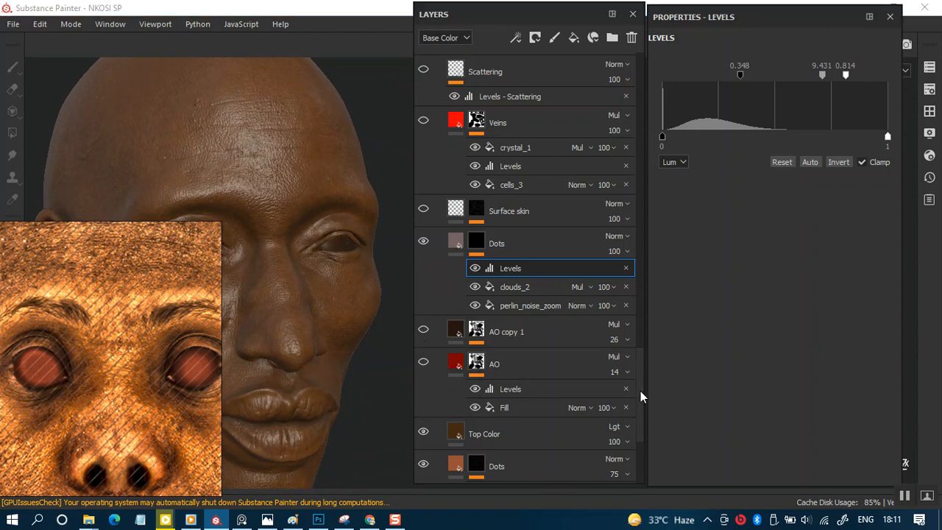
drag(641, 395, 632, 435)
click(423, 251)
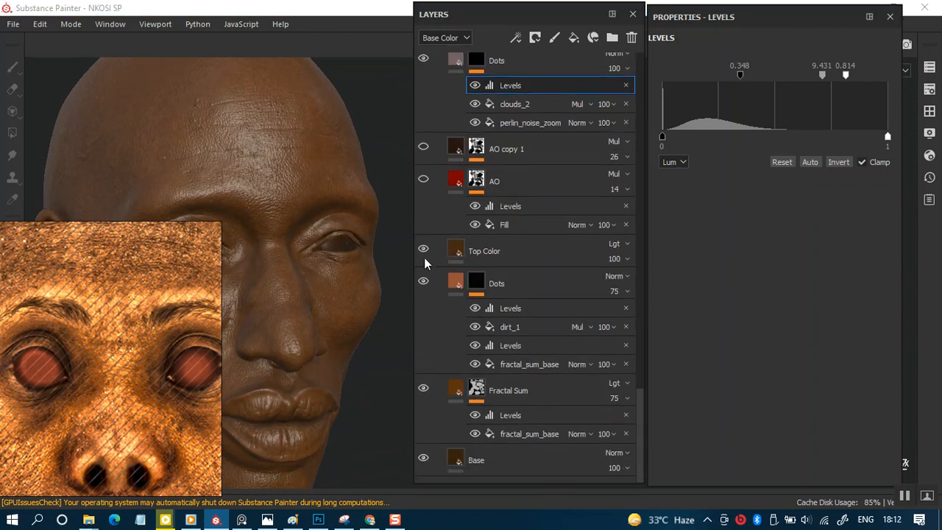
click(423, 457)
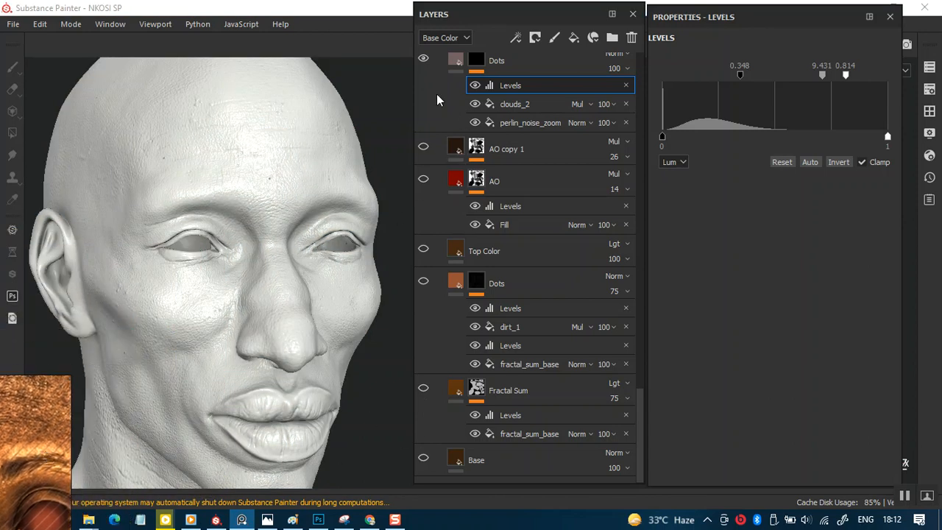
- Examine the isolated dots on the forehead up close and switch the viewport to display only the base color channel
scroll(320, 280, up, 5)
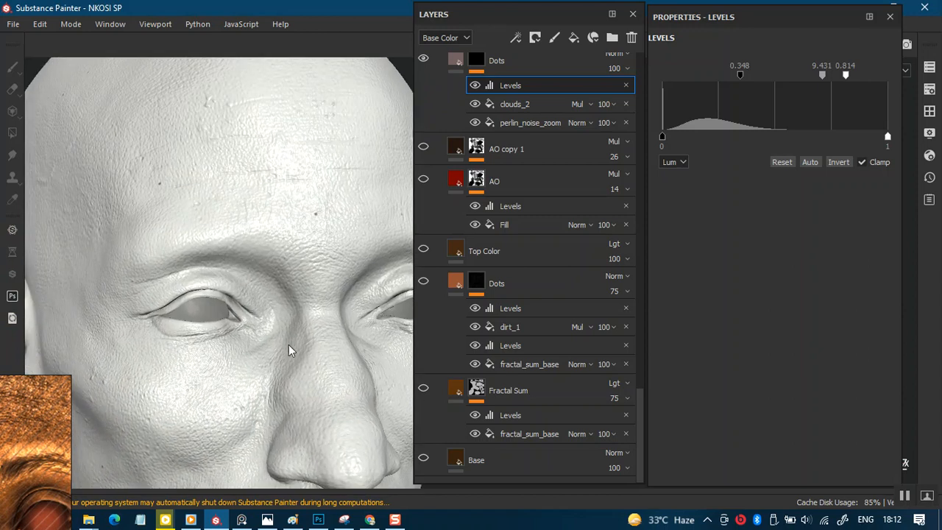
alt+drag(247, 340, 322, 295)
alt+middle_drag(288, 267, 305, 242)
alt+right_drag(305, 242, 275, 399)
key(c)
alt+middle_drag(275, 294, 281, 362)
drag(638, 404, 635, 343)
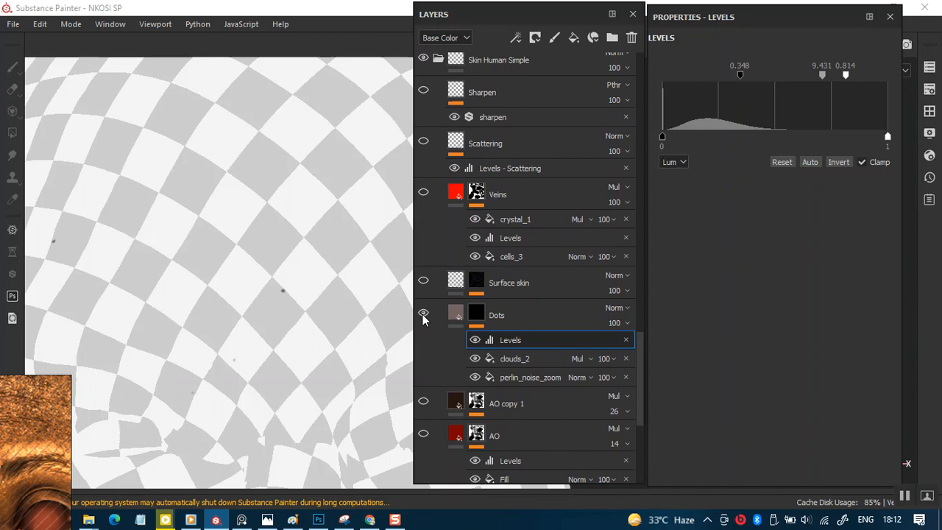
- Toggle the upper Dots layer off and on, examining its individual dots across the forehead and around the eye
alt+drag(262, 331, 308, 289)
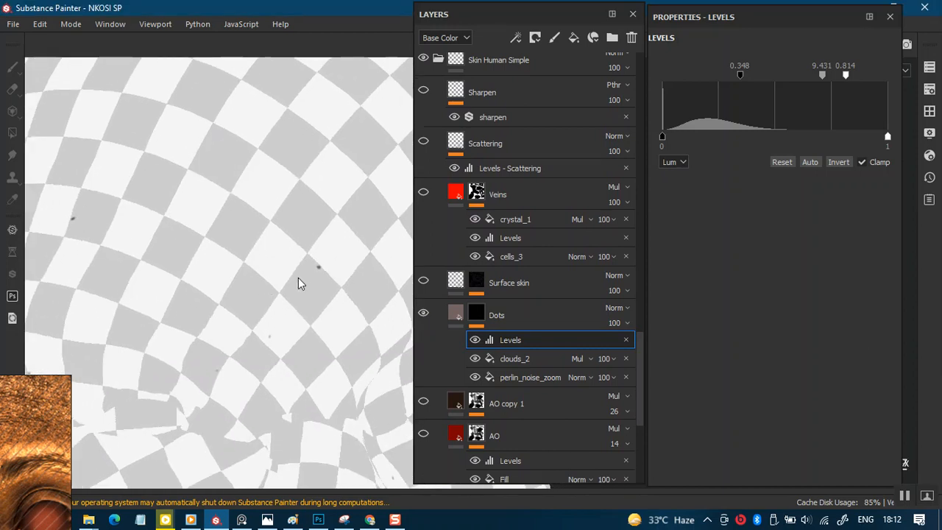
alt+right_drag(287, 261, 294, 456)
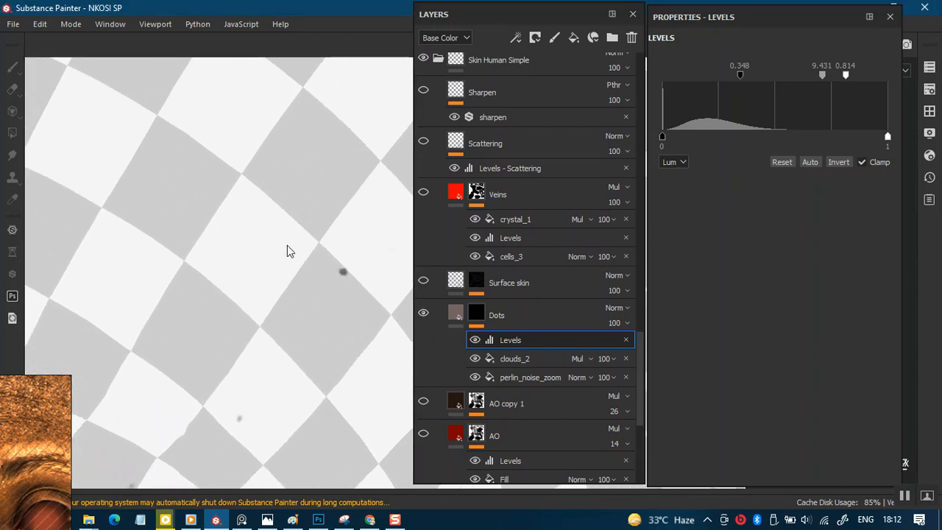
alt+right_drag(307, 323, 292, 416)
click(424, 315)
click(423, 313)
alt+right_drag(308, 231, 201, 331)
scroll(188, 287, down, 4)
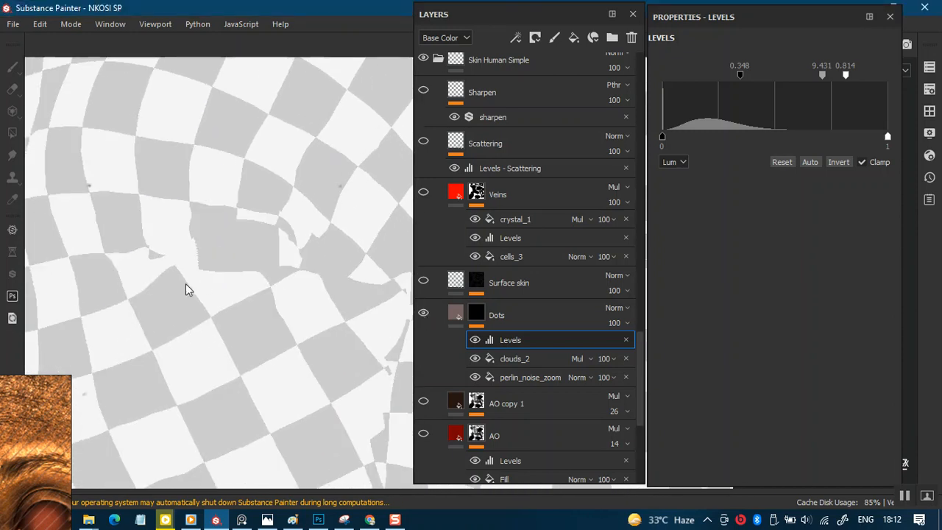
middle_drag(213, 254, 238, 340)
scroll(253, 365, up, 3)
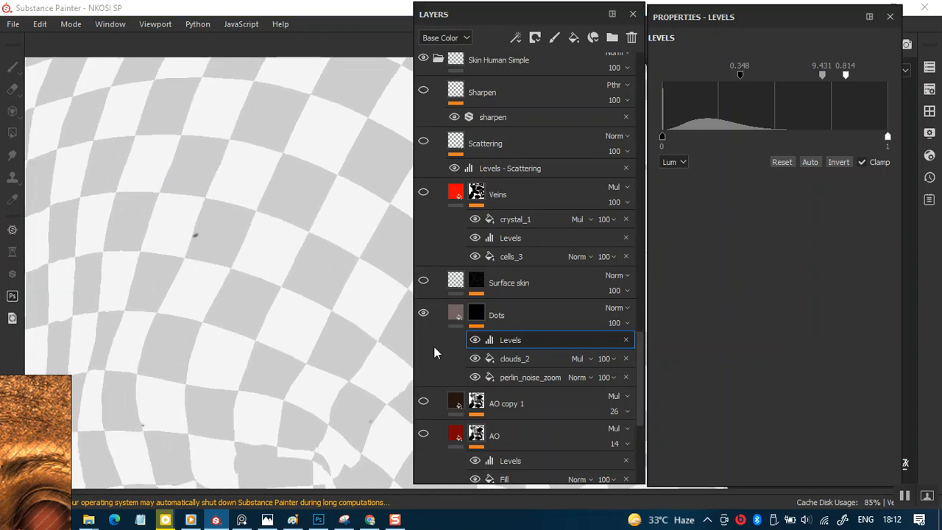
- Review the upper Dots layer's perlin_noise_zoom fill, randomize the clouds_2 seed and check the mask's Levels
click(512, 379)
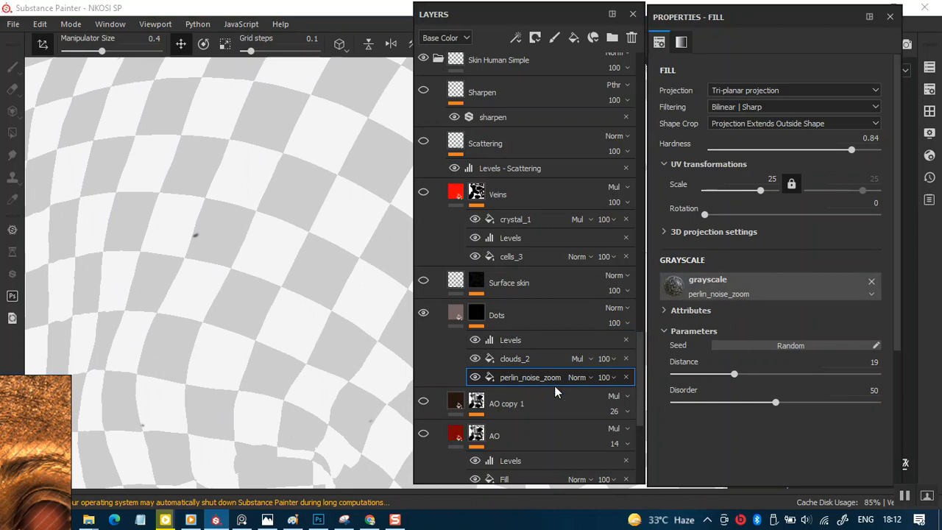
click(528, 360)
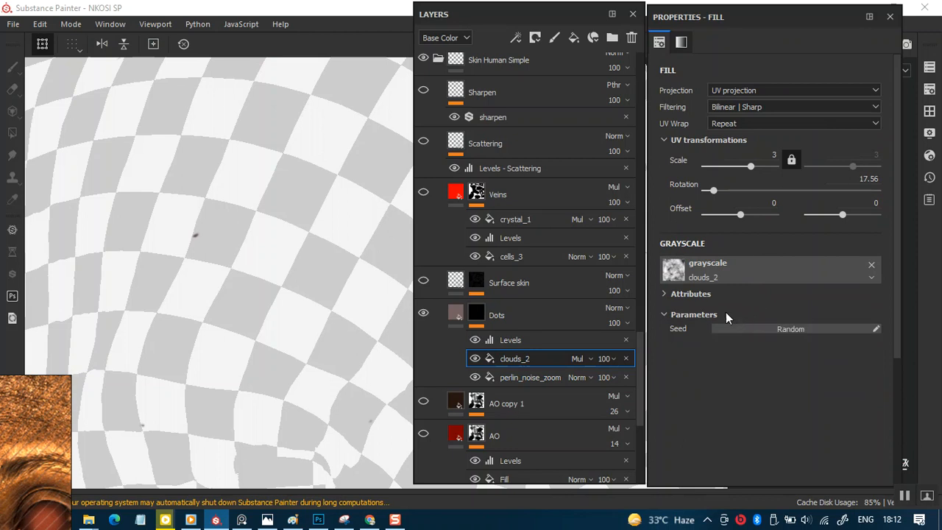
click(666, 294)
click(666, 295)
click(666, 315)
click(666, 315)
click(748, 328)
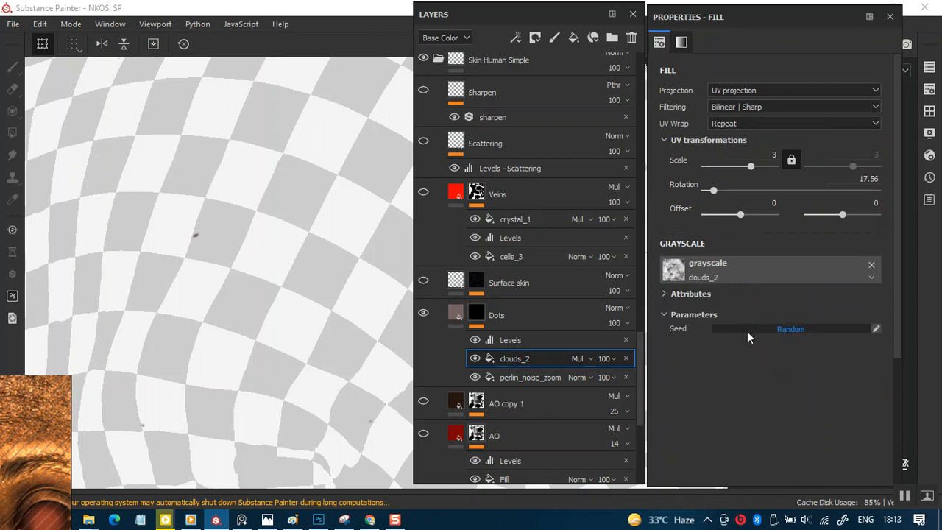
click(522, 339)
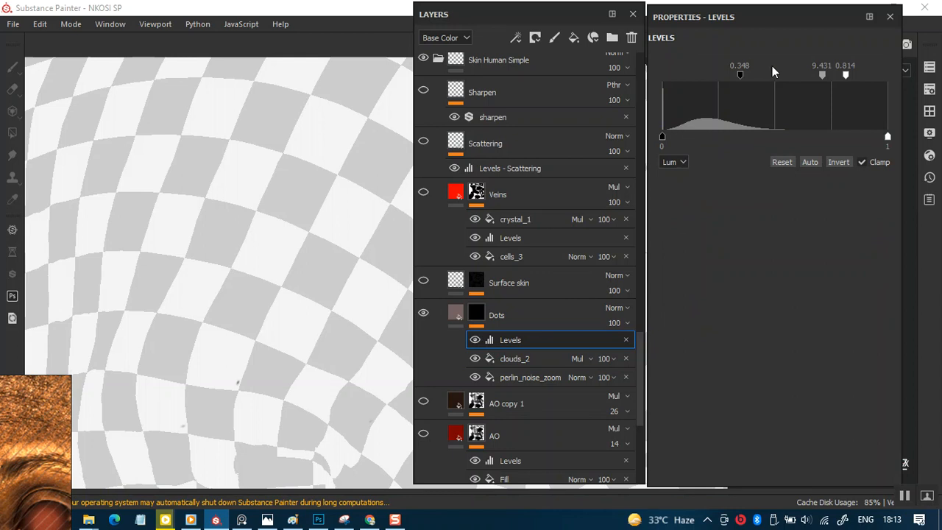
- Examine the redistributed dots over the side of the head and hide the upper Dots layer
alt+drag(343, 301, 257, 322)
scroll(296, 226, down, 3)
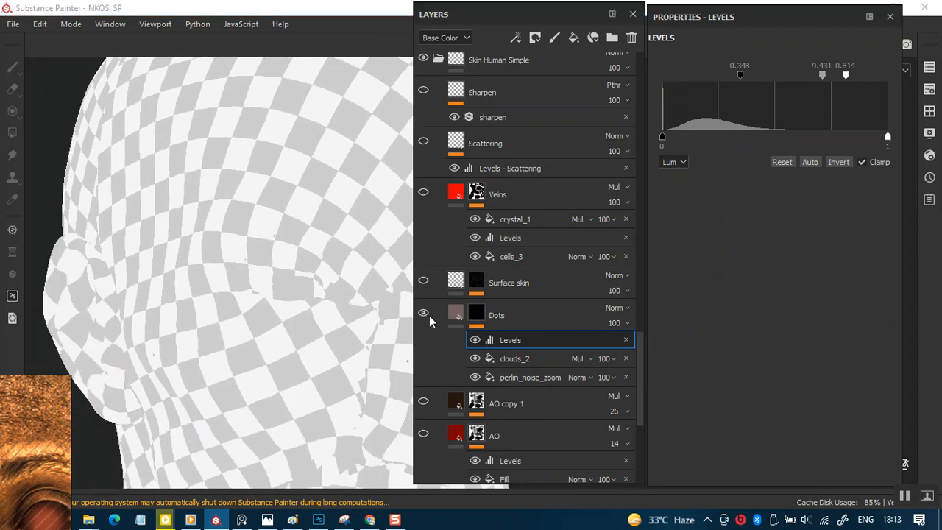
alt+drag(265, 337, 256, 315)
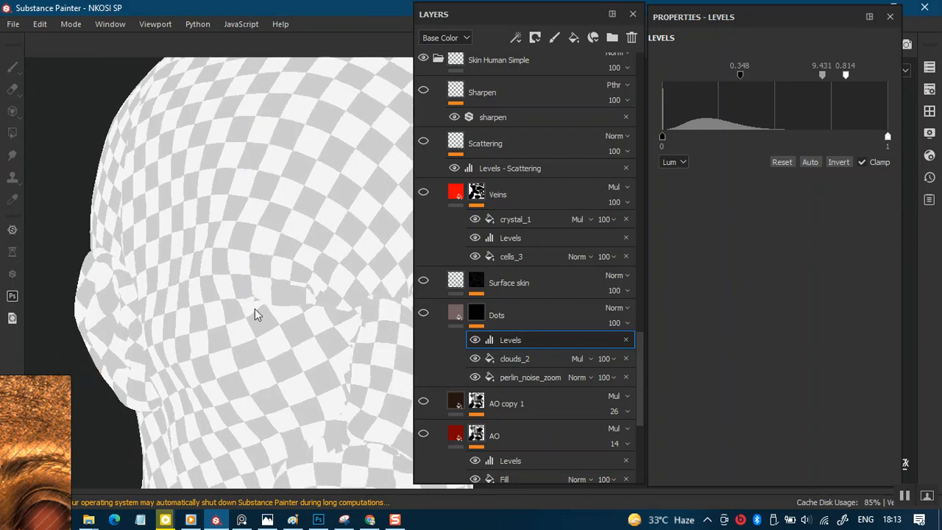
alt+drag(326, 269, 333, 339)
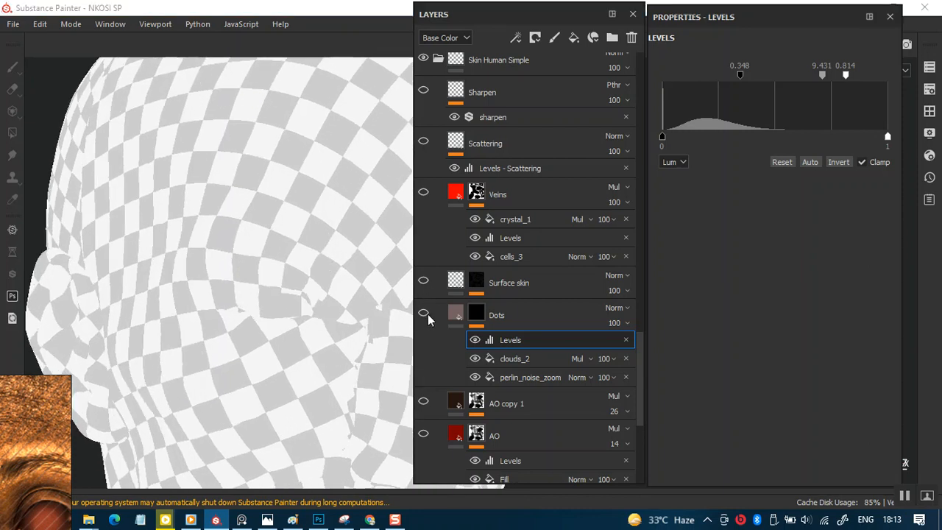
- Show the Surface skin layer and inspect its roughness and height fill and the dirt_3 fill in its mask
click(503, 291)
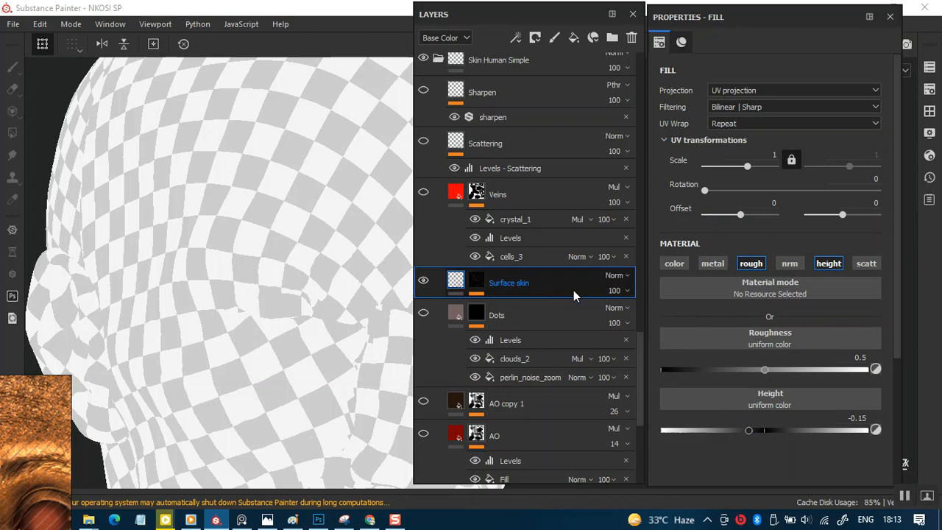
click(477, 287)
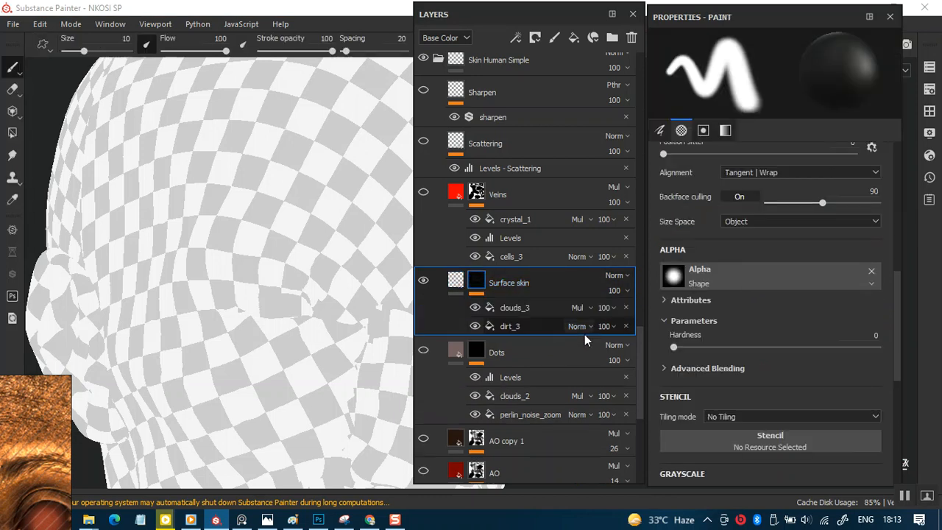
click(535, 326)
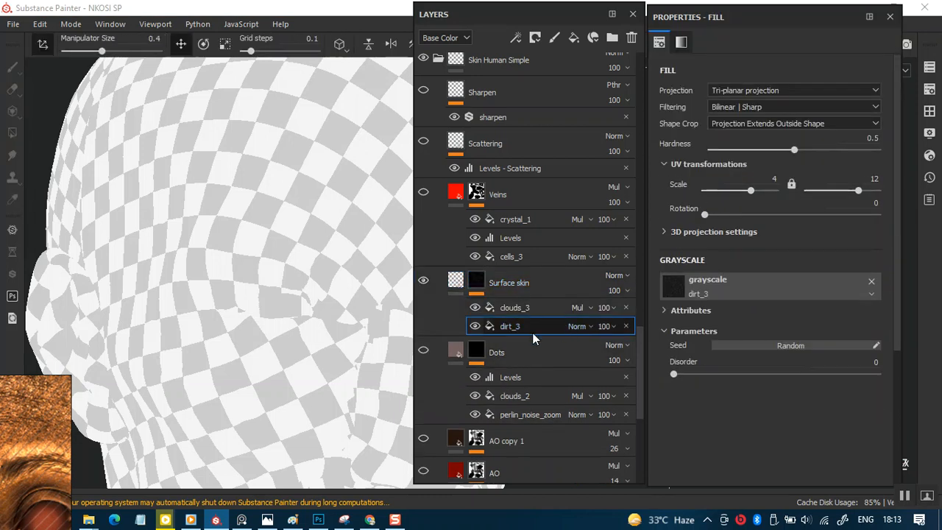
- Toggle the Surface skin layer off and on, then examine its relief on the forehead and eye in the material view
alt+right_drag(275, 331, 353, 390)
click(423, 282)
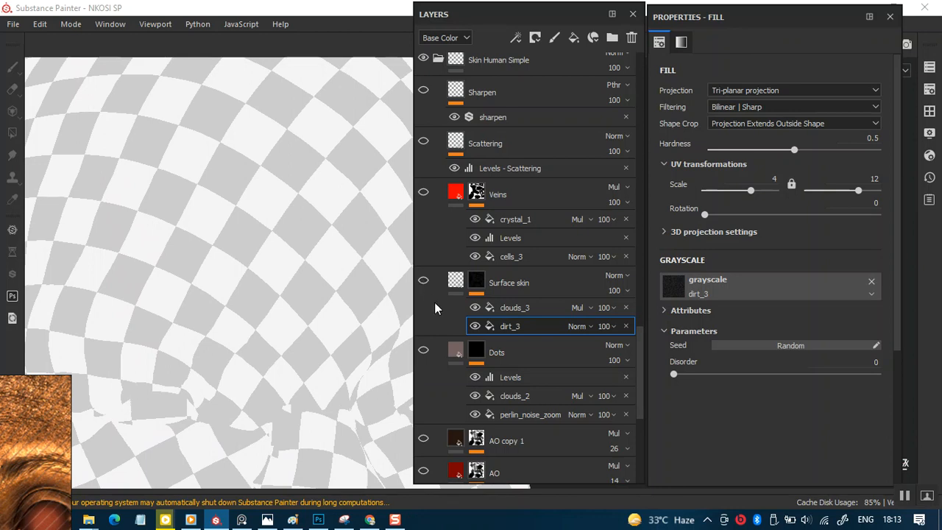
click(423, 282)
alt+drag(306, 349, 271, 274)
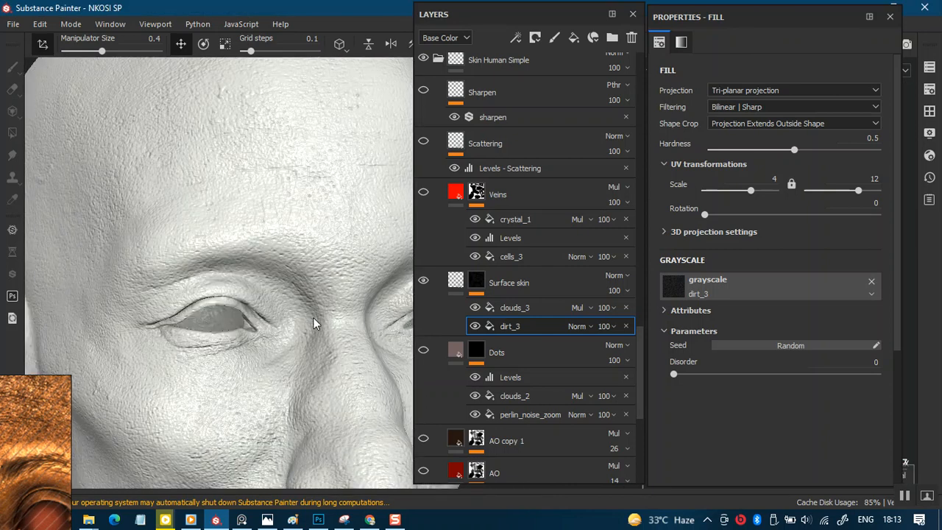
scroll(294, 295, up, 2)
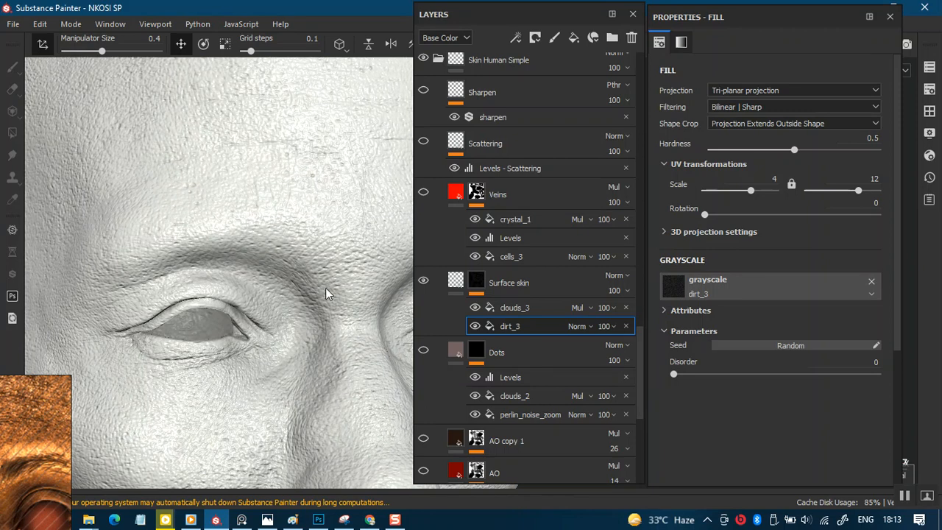
scroll(314, 297, up, 2)
alt+drag(301, 329, 302, 275)
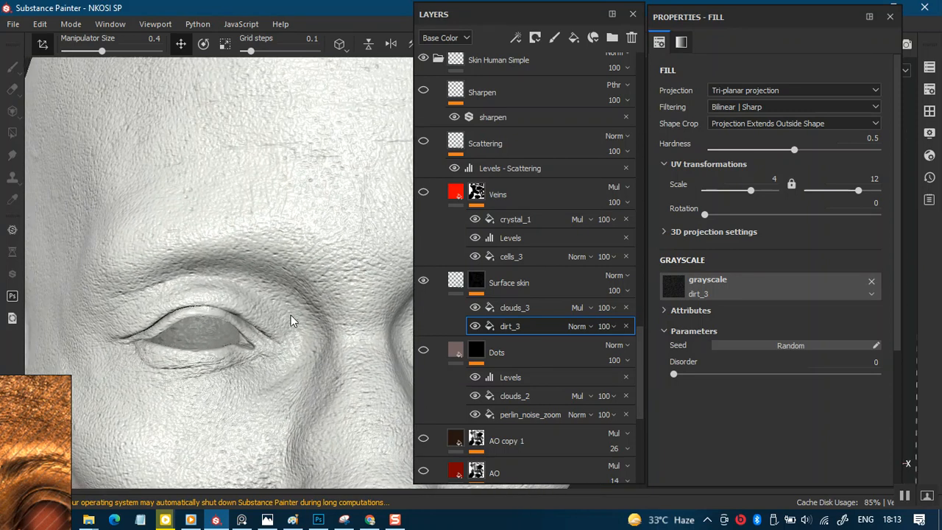
mouse_move(291, 321)
alt+mouse_down()
mouse_move(307, 346)
mouse_move(322, 248)
mouse_move(307, 293)
mouse_move(269, 281)
mouse_move(275, 330)
mouse_move(286, 324)
alt+mouse_up()
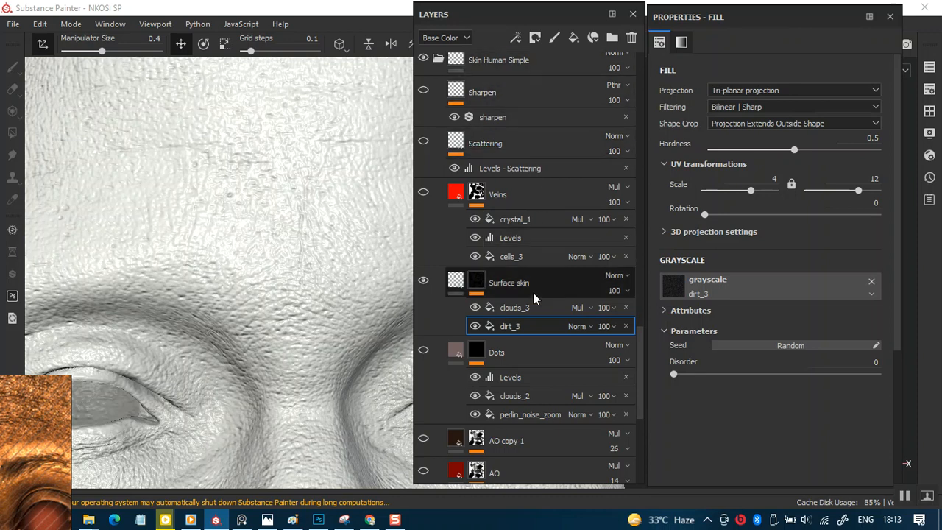
- Inspect the clouds_3 fill in the Surface skin mask and the layer's roughness and height settings
click(515, 309)
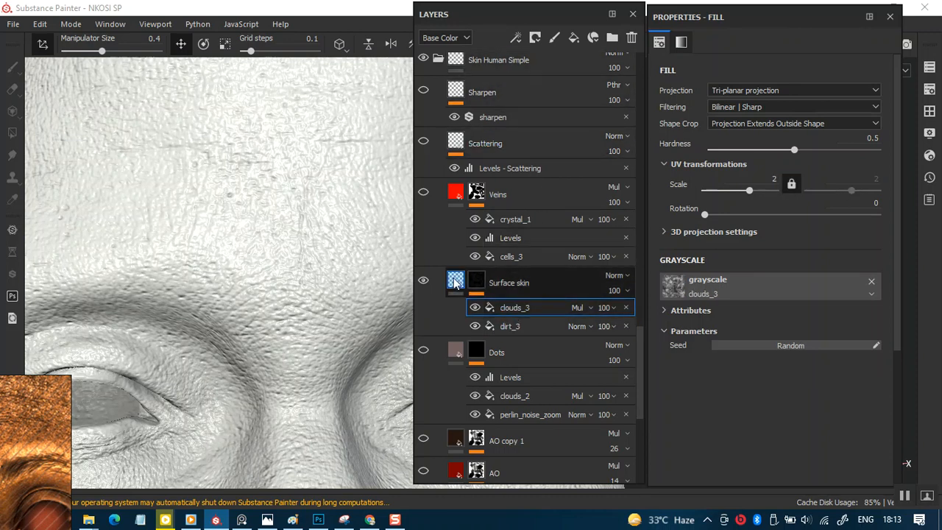
click(596, 289)
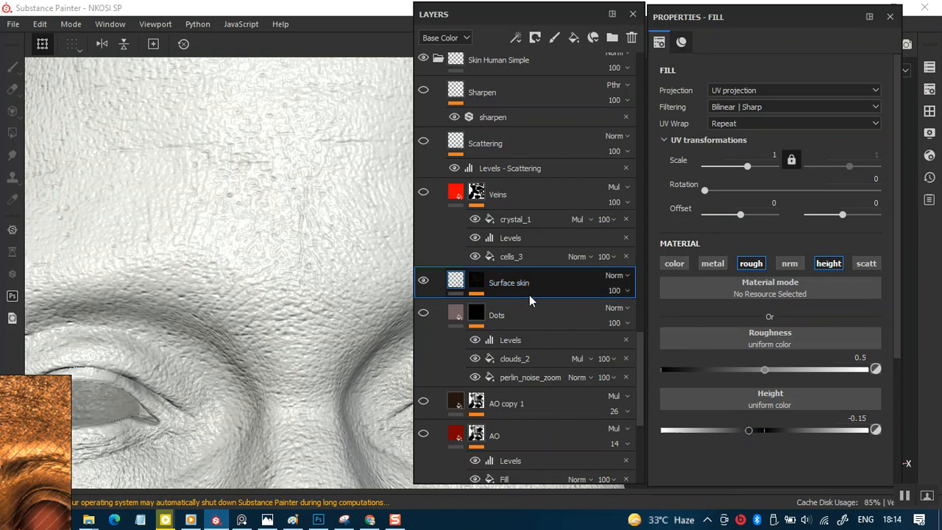
- Show the Veins layer and examine the red vein pattern across the forehead
click(423, 192)
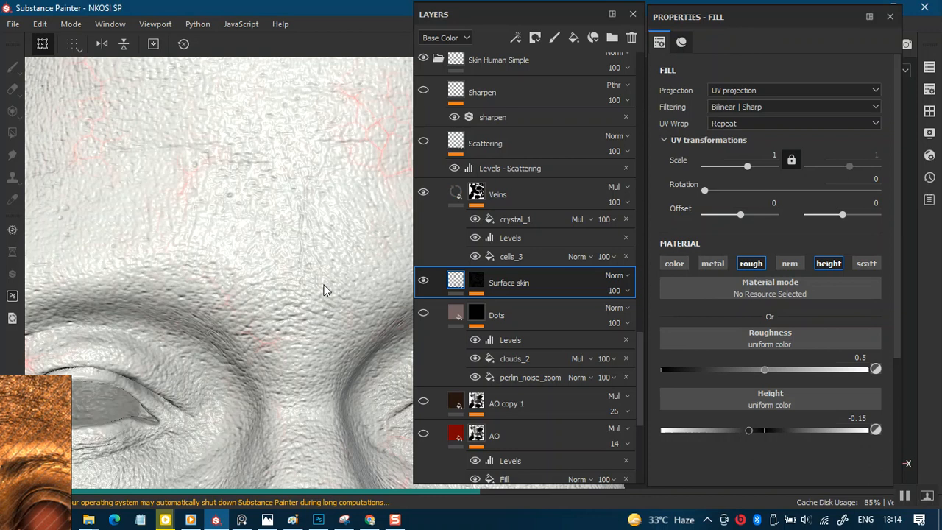
alt+right_drag(315, 273, 297, 231)
alt+drag(297, 231, 305, 185)
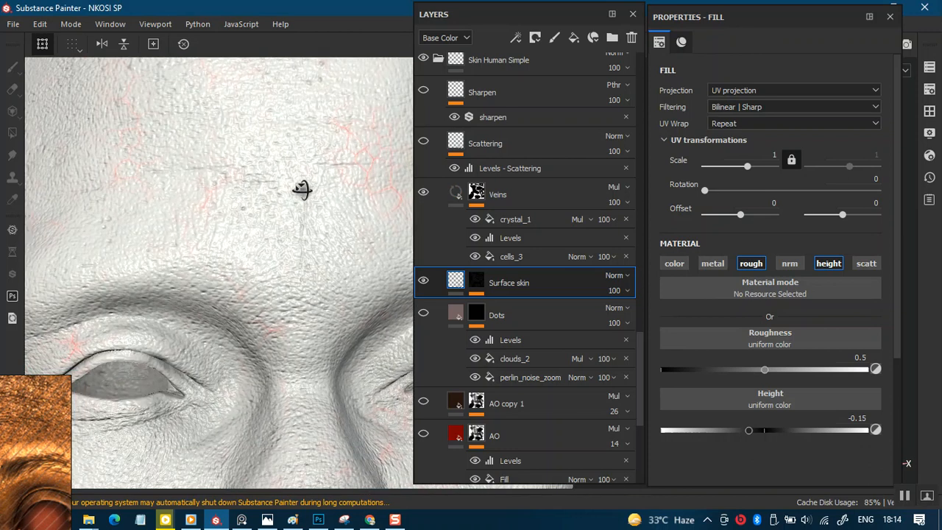
alt+middle_drag(305, 185, 273, 313)
alt+right_drag(273, 314, 305, 294)
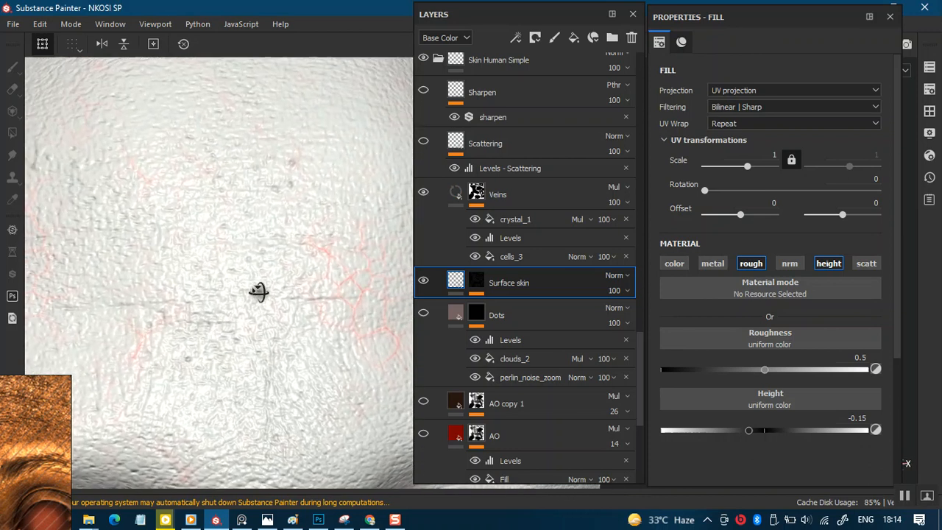
alt+drag(231, 289, 254, 296)
alt+middle_drag(255, 296, 274, 274)
alt+right_drag(273, 273, 210, 292)
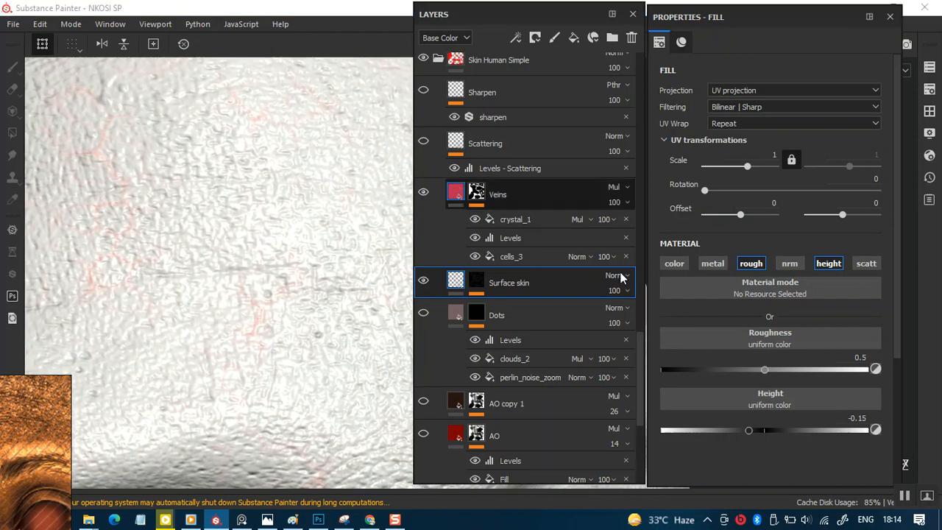
- Enable the Veins layer's height channel, set its height to 0.0733 and check the vein relief on the forehead
click(508, 195)
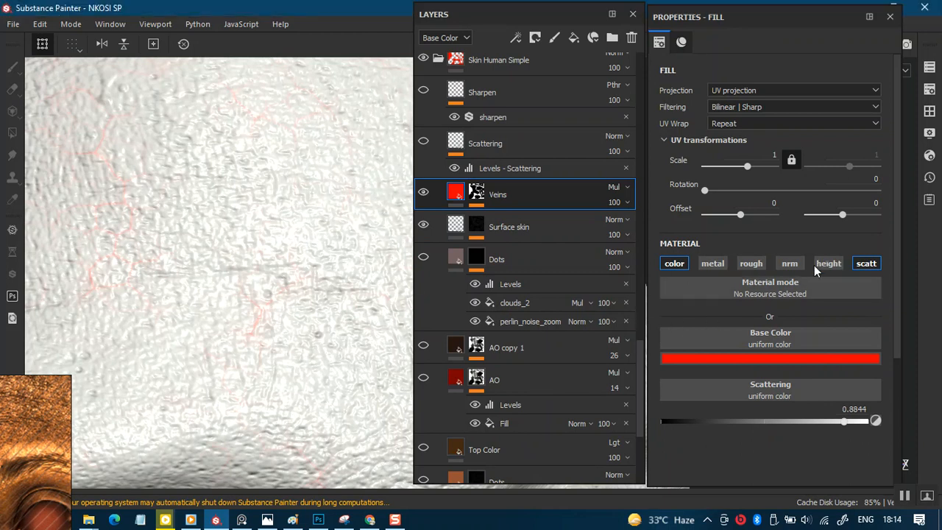
click(815, 264)
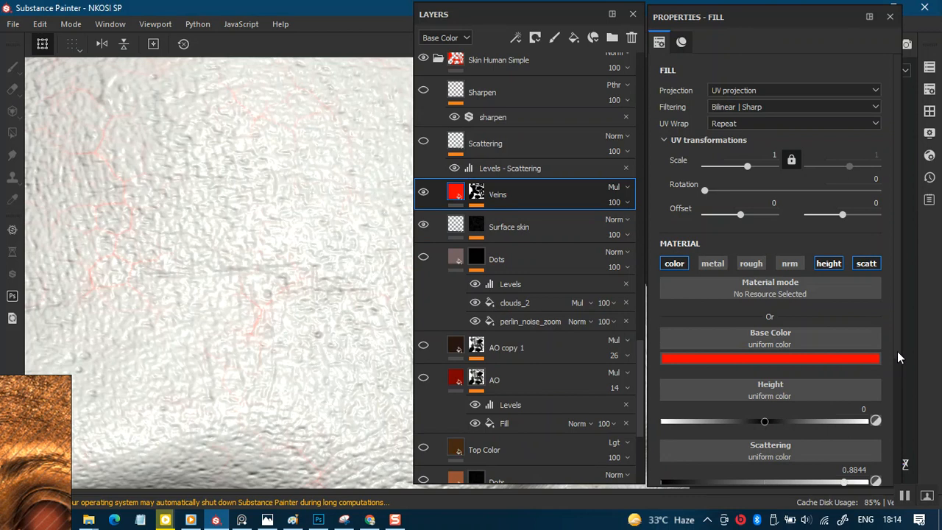
scroll(890, 394, down, 3)
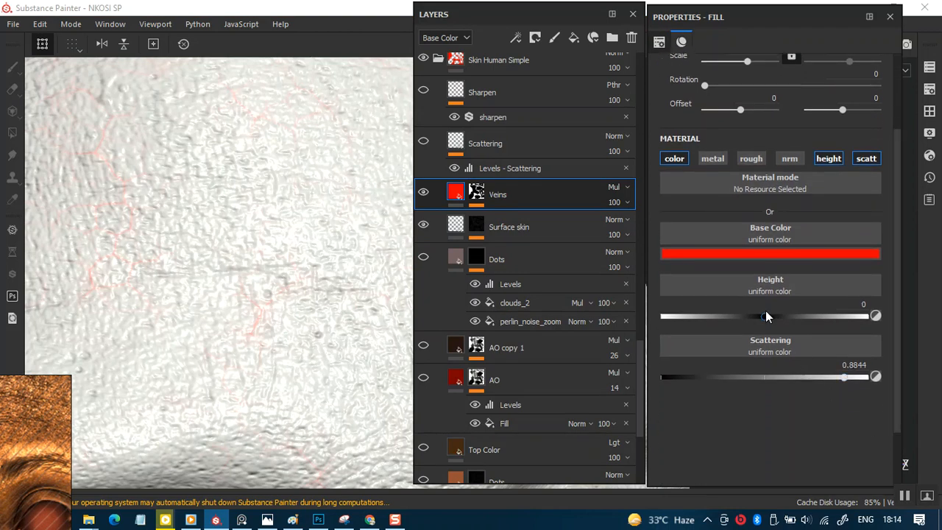
drag(765, 321, 771, 321)
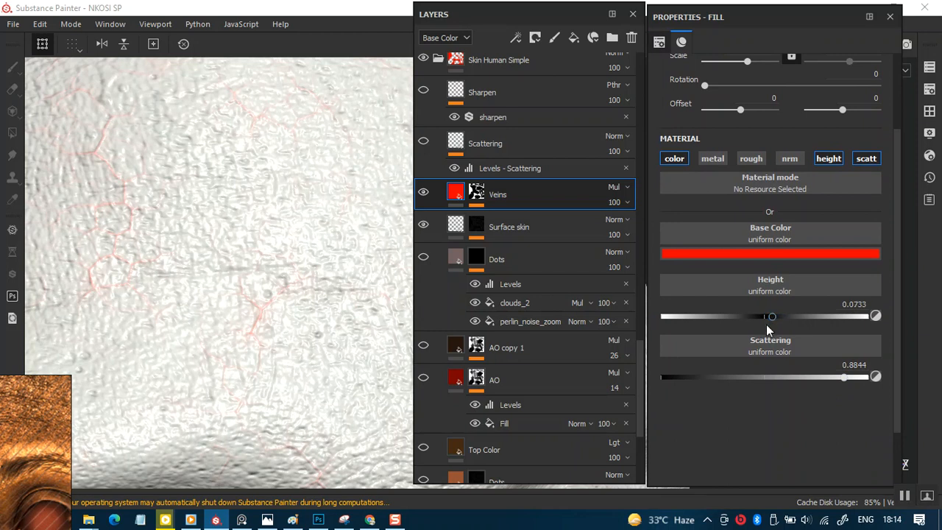
scroll(221, 171, down, 5)
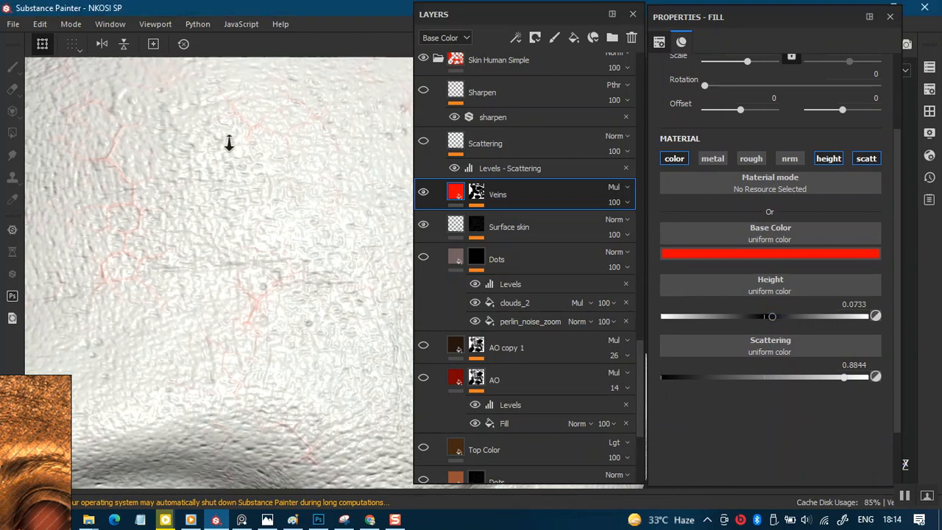
middle_drag(246, 179, 193, 251)
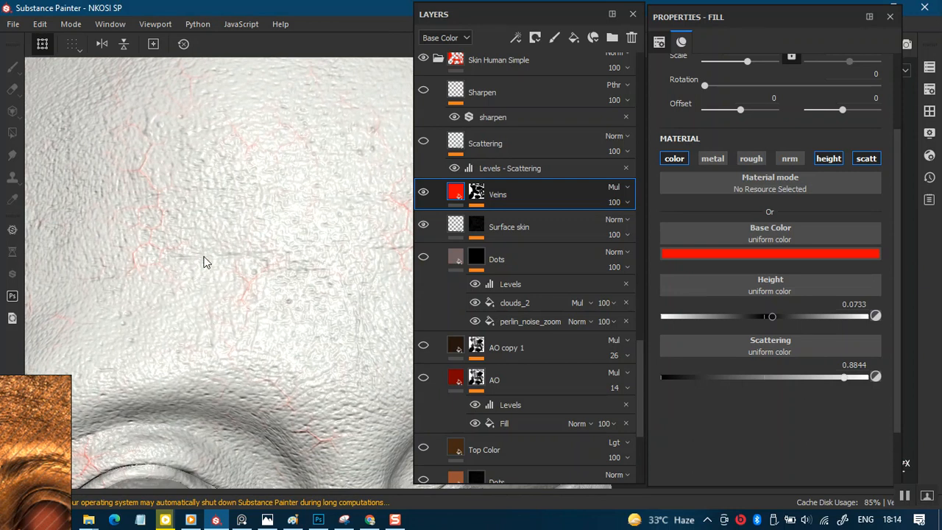
scroll(251, 277, up, 5)
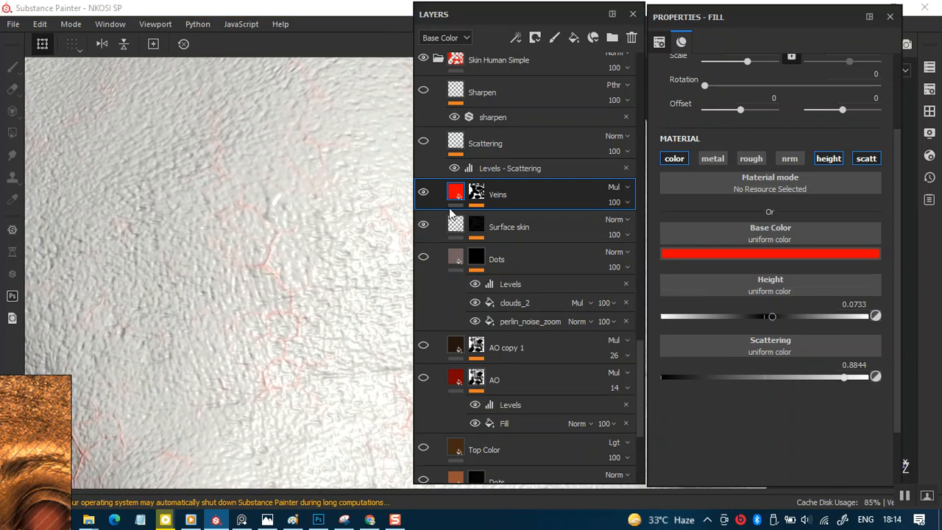
- Inspect the Veins mask's cells_3 fill, including its projection, distance and disorder settings, and the Levels above it
key(1)
click(485, 208)
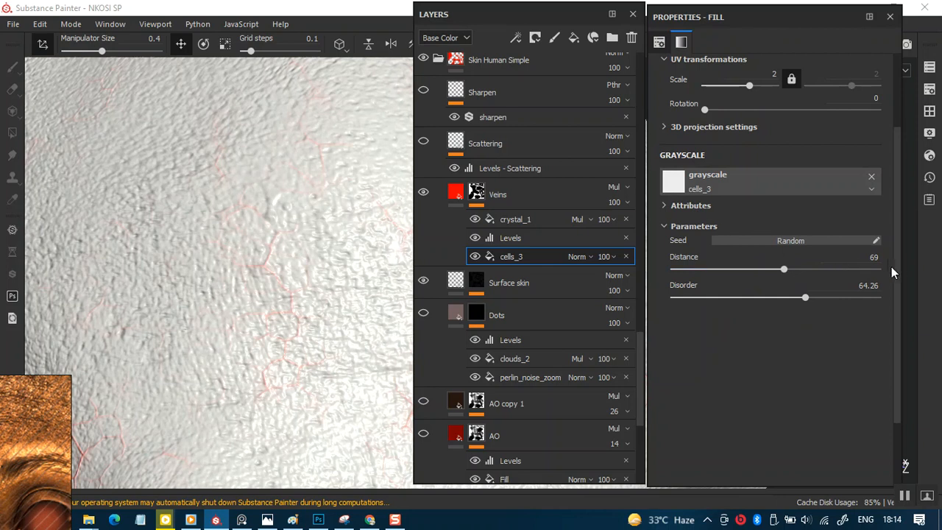
drag(898, 276, 897, 195)
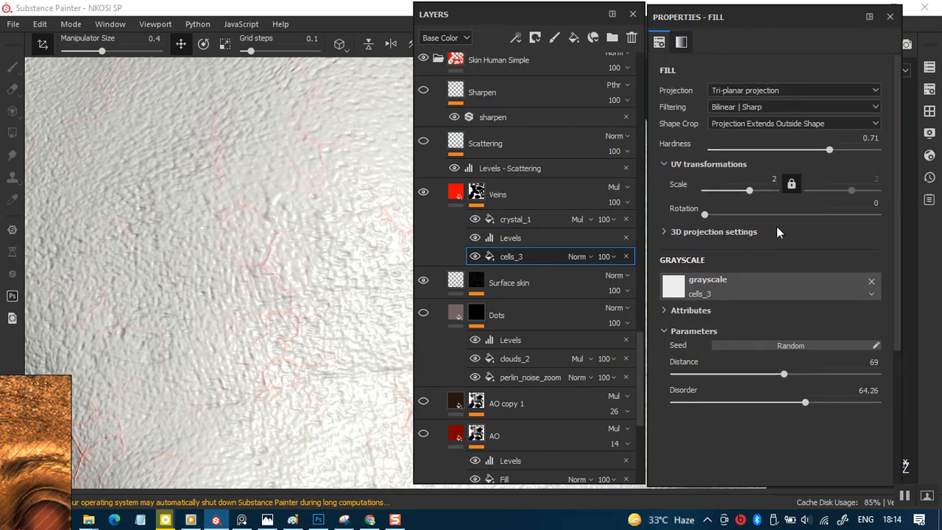
click(533, 246)
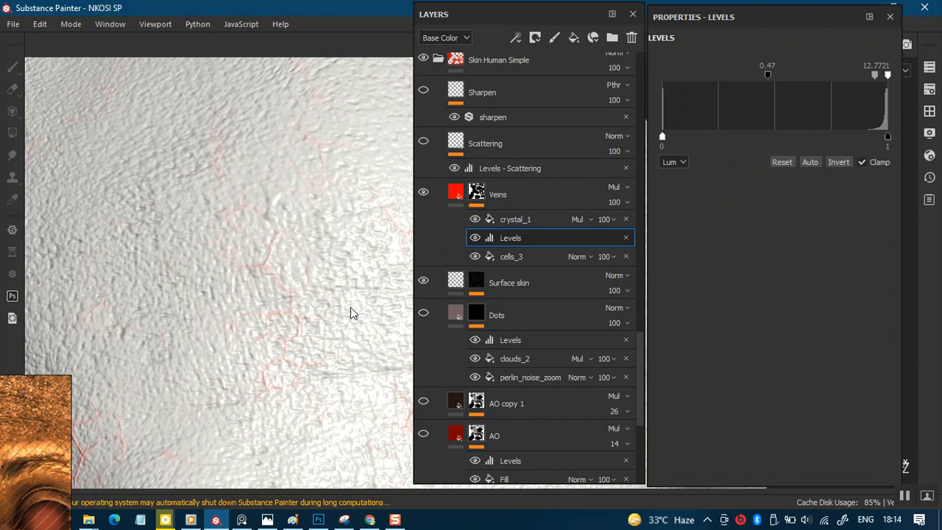
- Examine how the veins are spread over the forehead, eyes, nose and cheeks
scroll(275, 152, down, 5)
scroll(234, 331, down, 3)
alt+drag(231, 305, 220, 326)
scroll(208, 273, up, 3)
alt+drag(207, 273, 325, 301)
alt+drag(250, 281, 220, 306)
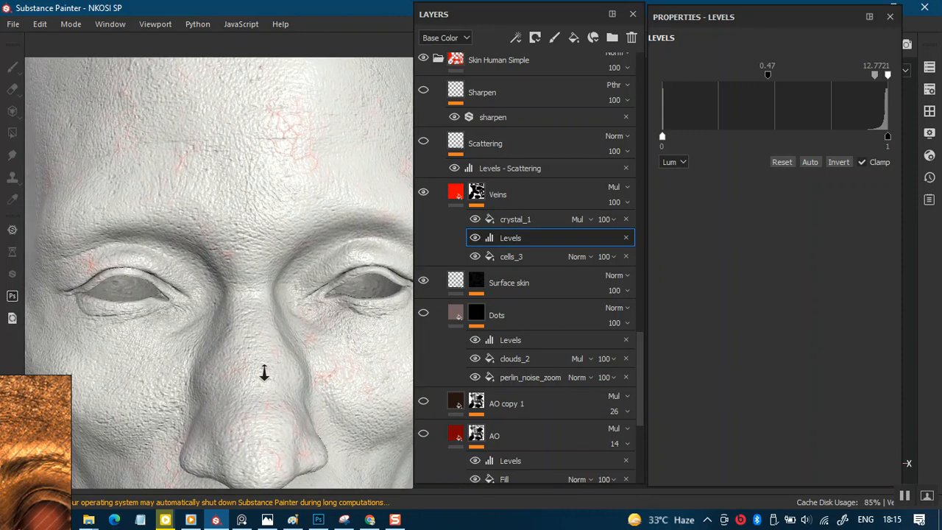
alt+drag(249, 319, 311, 315)
- Inspect the Veins mask's crystal_1 fill settings and take a close look at the veins on the forehead
click(525, 220)
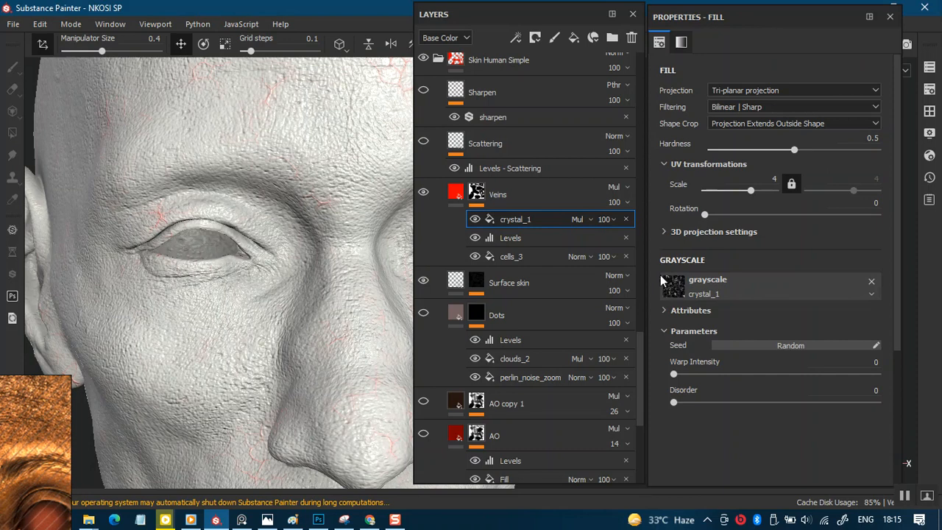
scroll(237, 312, up, 2)
scroll(236, 312, up, 5)
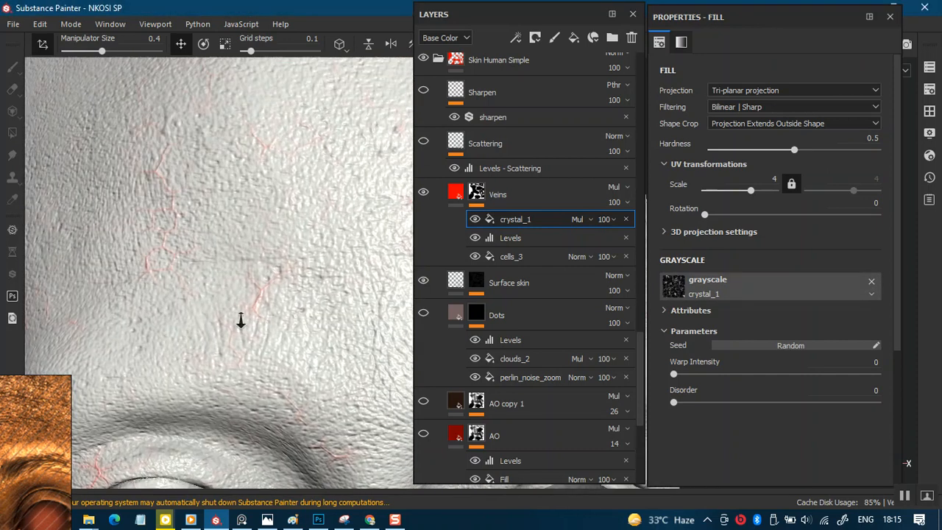
scroll(289, 338, up, 3)
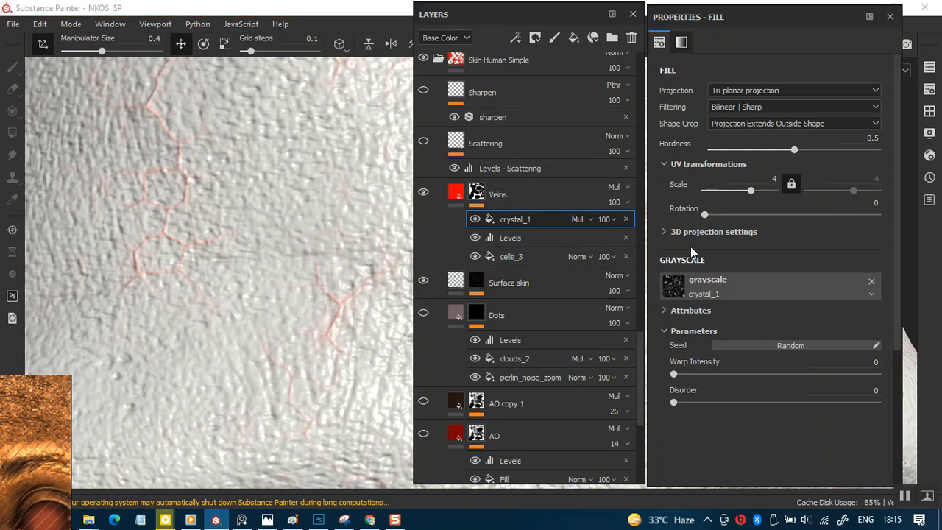
- Search the crystal_1 fill's grayscale resources for "CRY" and try the Screw Security Hexagon texture in its place
click(681, 285)
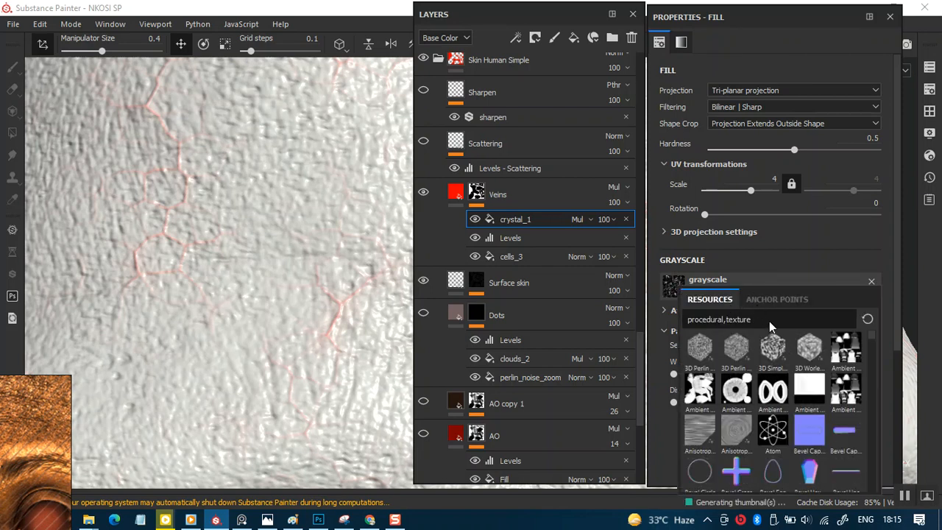
click(769, 323)
text(CRY)
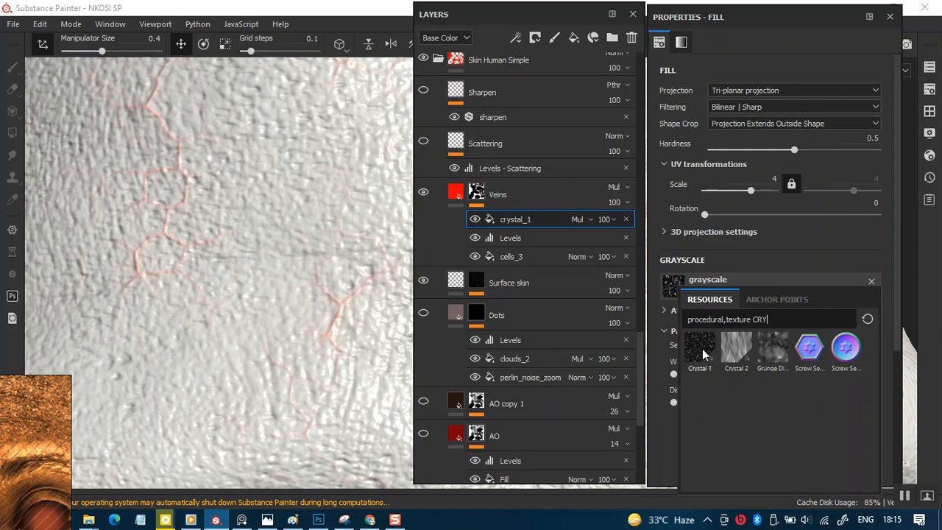
click(654, 444)
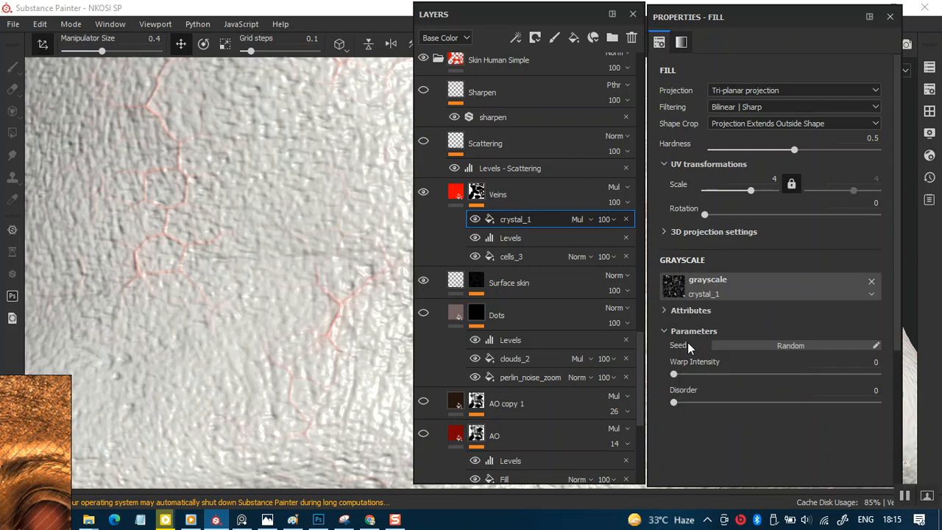
click(719, 290)
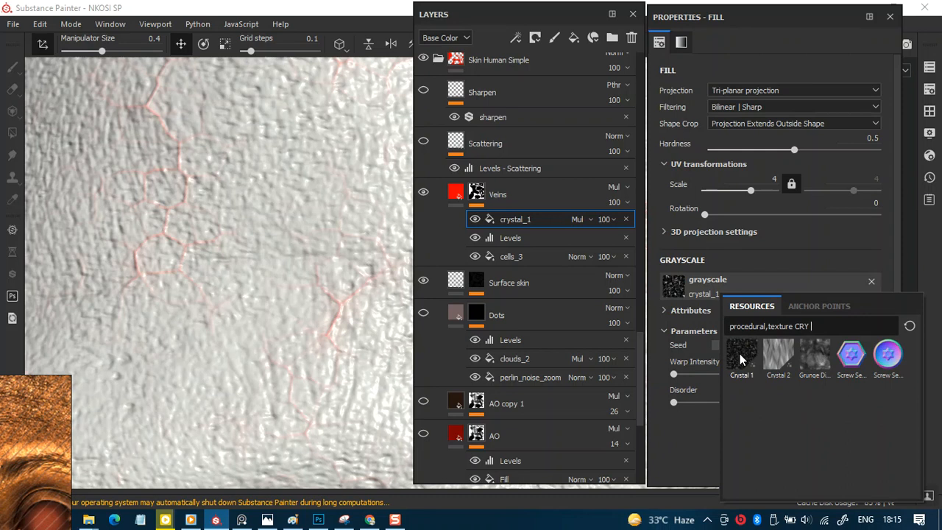
click(851, 362)
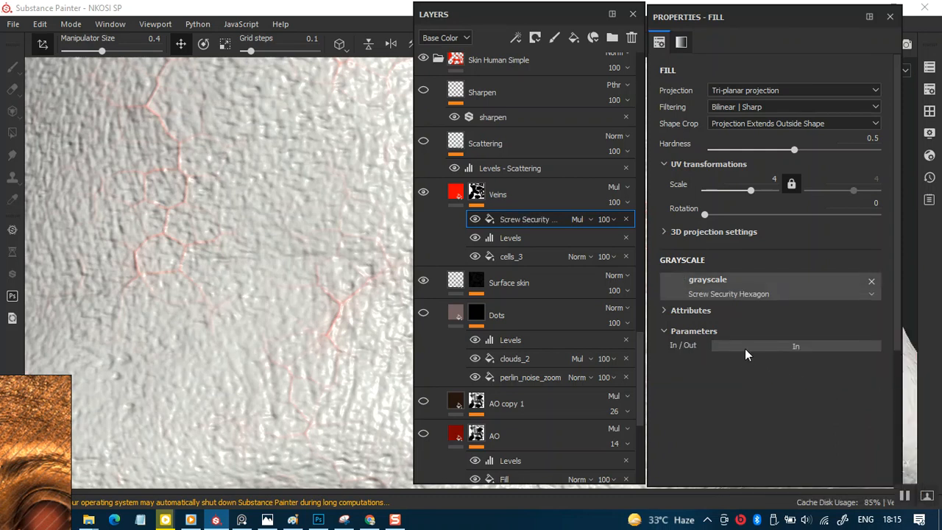
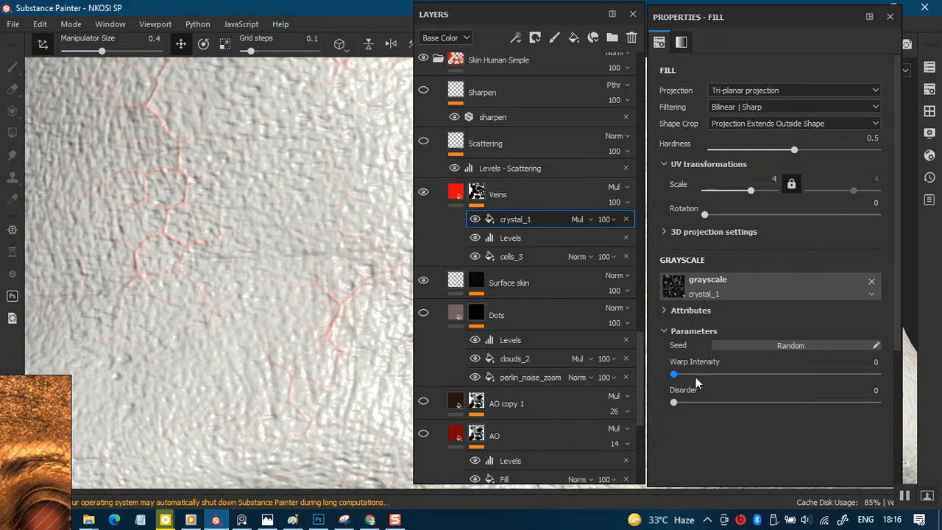
- Show the AO, Top Color, lower Dots, Fractal Sum and Base layers and examine the combined dark skin on the head
alt+drag(300, 322, 284, 352)
alt+drag(269, 283, 280, 203)
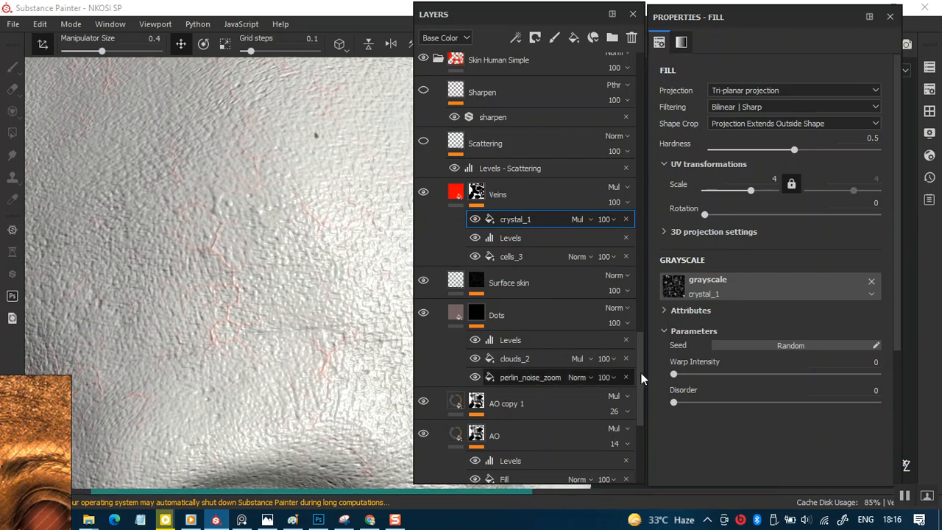
scroll(633, 416, down, 5)
click(423, 249)
click(424, 281)
click(424, 389)
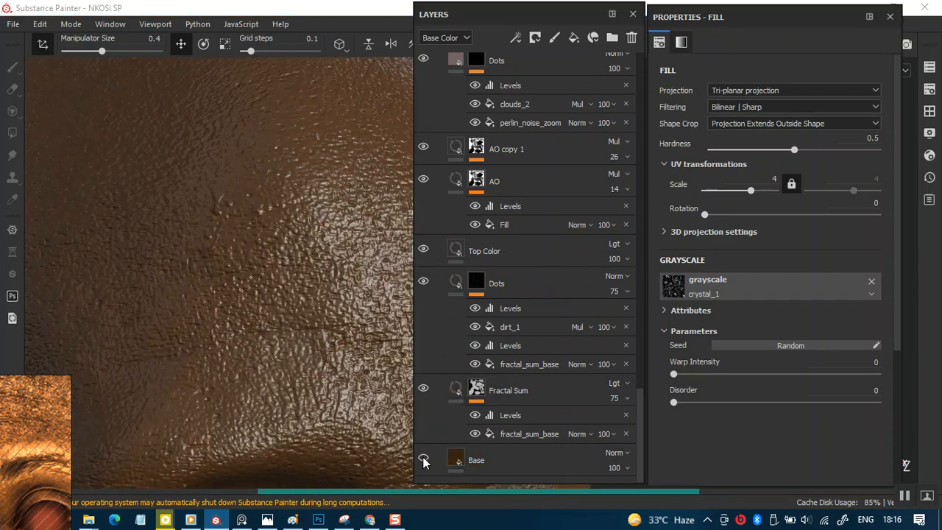
scroll(254, 195, down, 5)
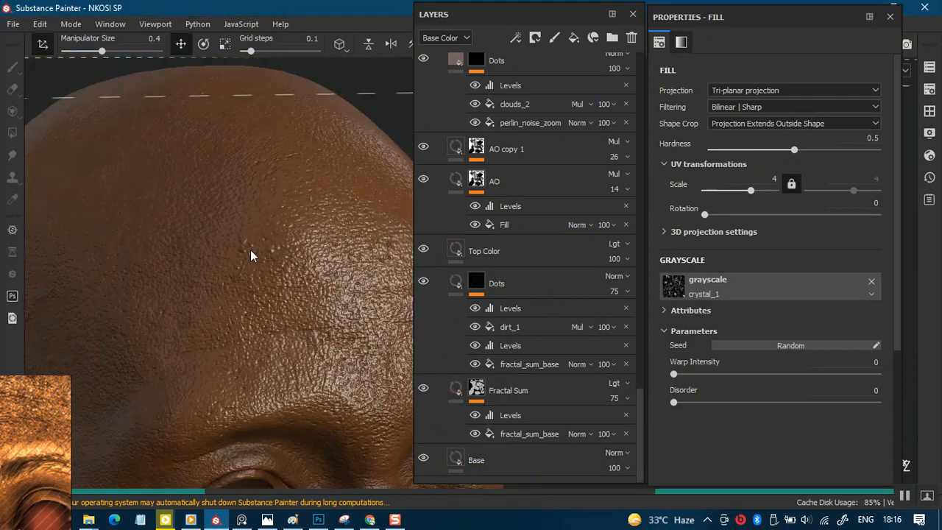
alt+drag(260, 270, 278, 221)
alt+drag(223, 249, 266, 283)
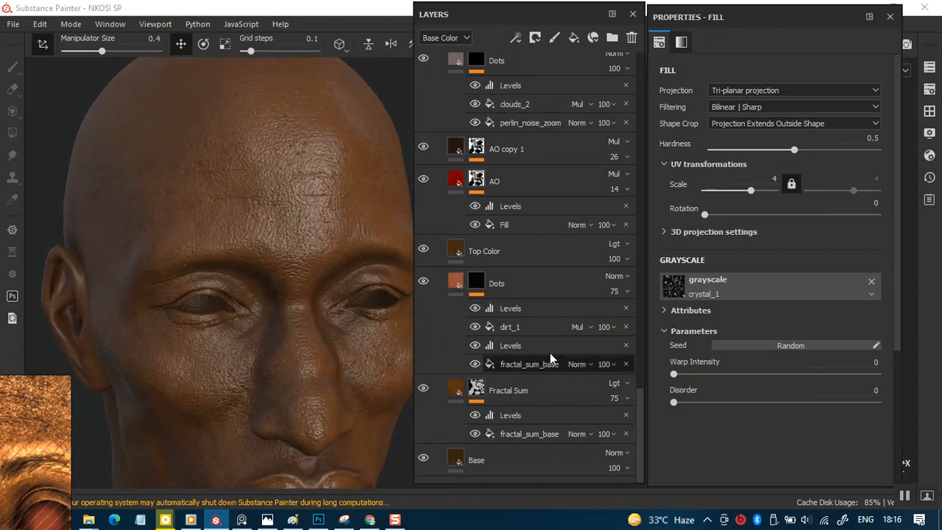
- Hide the Skin Human Simple layers from Veins down to Base and return to the folder's upper layers
drag(639, 404, 640, 332)
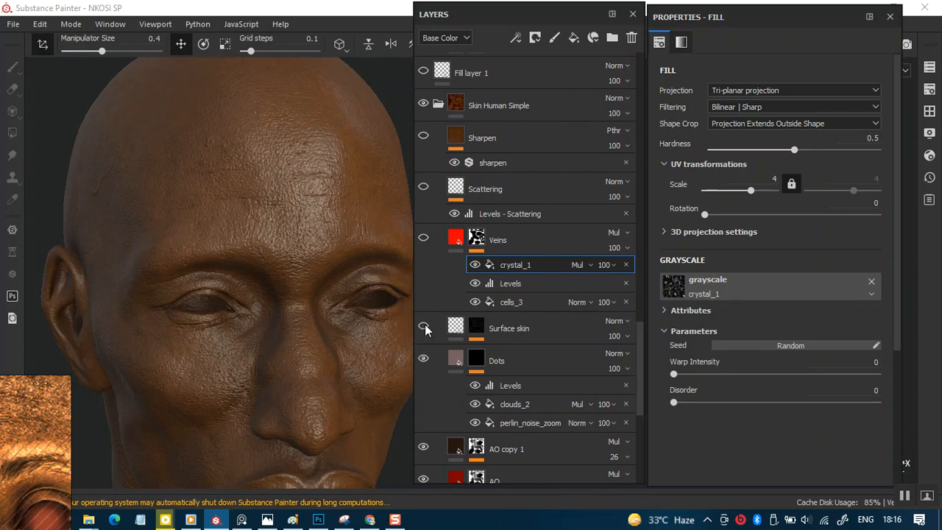
drag(641, 385, 637, 453)
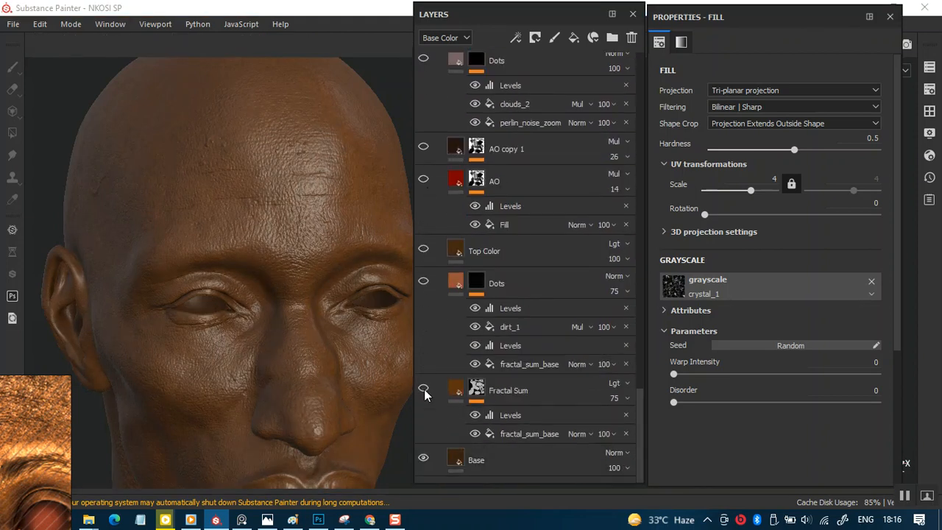
drag(641, 444, 634, 360)
scroll(635, 352, up, 3)
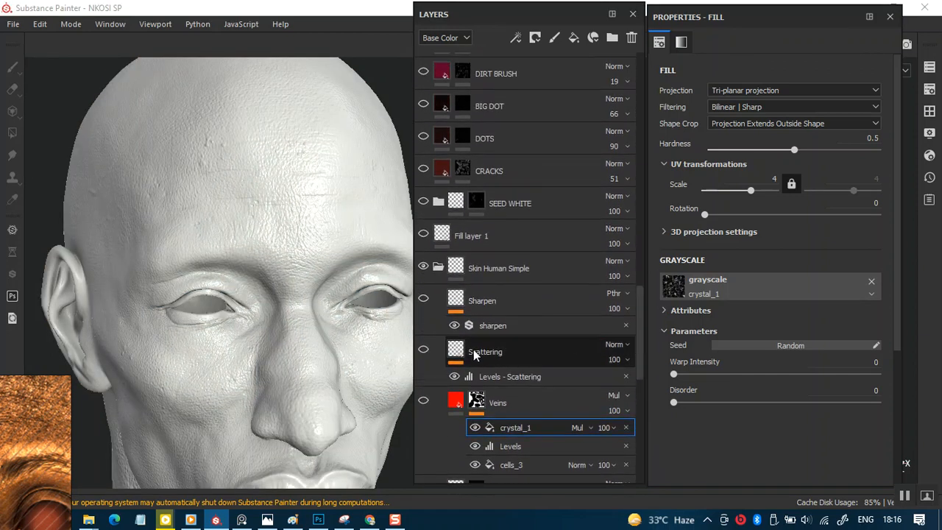
- Show the Scattering and Sharpen layers and inspect their properties, including the Scattering layer's thickness map
click(497, 355)
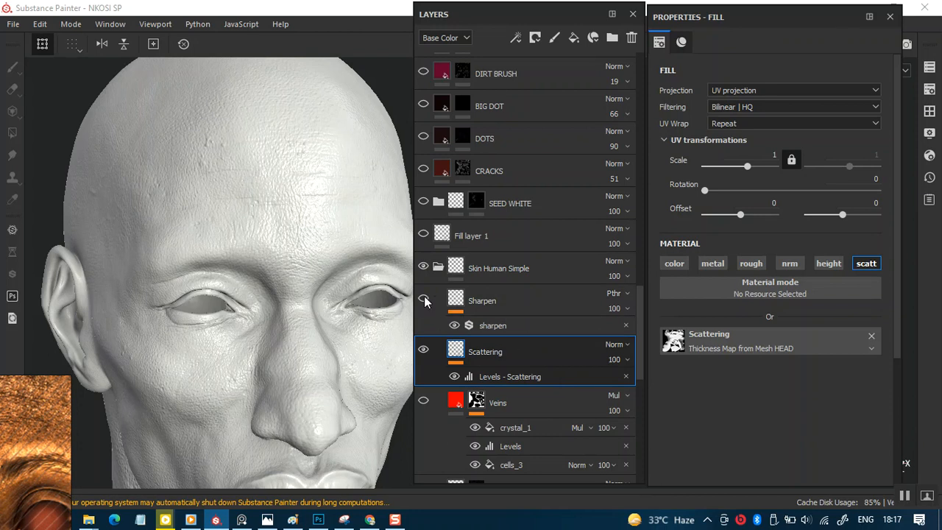
click(486, 302)
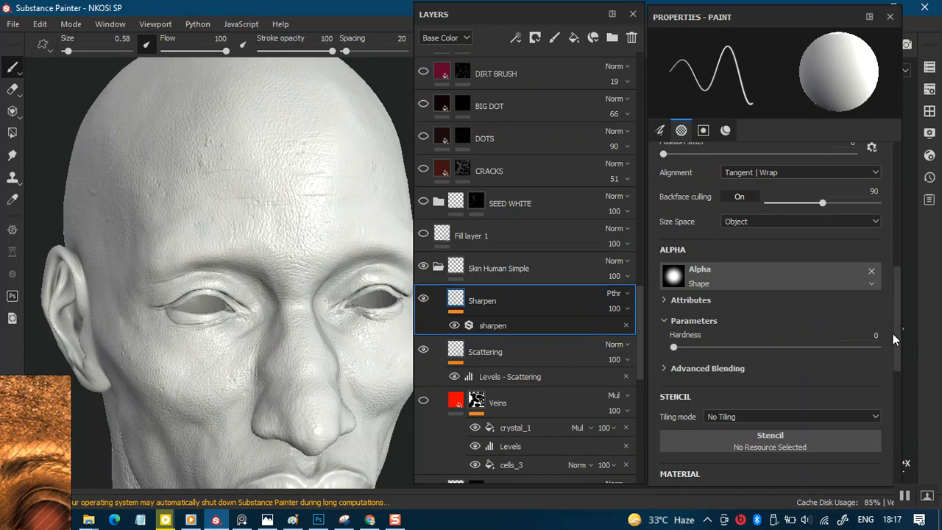
- Inspect the sharpen filter on the Sharpen layer and collapse the Skin Human Simple folder
mouse_move(901, 340)
mouse_down()
mouse_move(889, 450)
mouse_move(903, 397)
mouse_move(897, 361)
mouse_move(740, 322)
mouse_up()
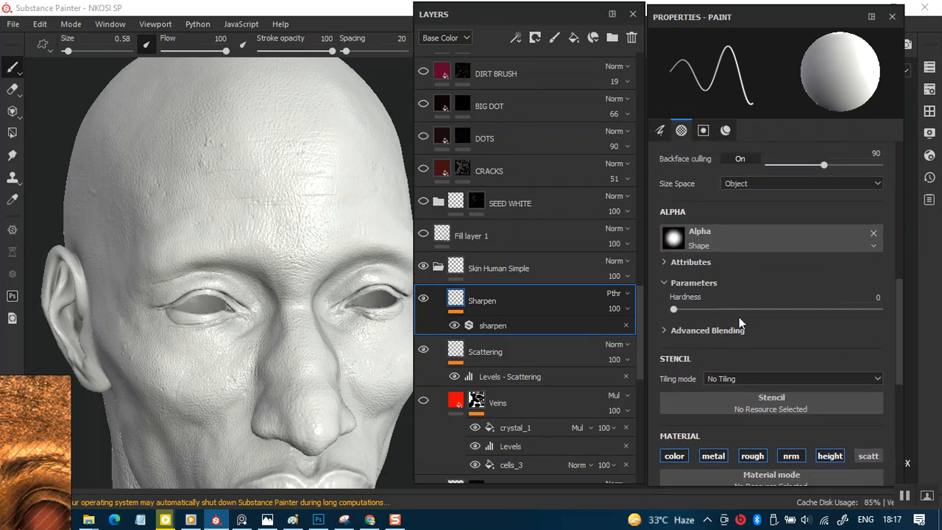
click(498, 328)
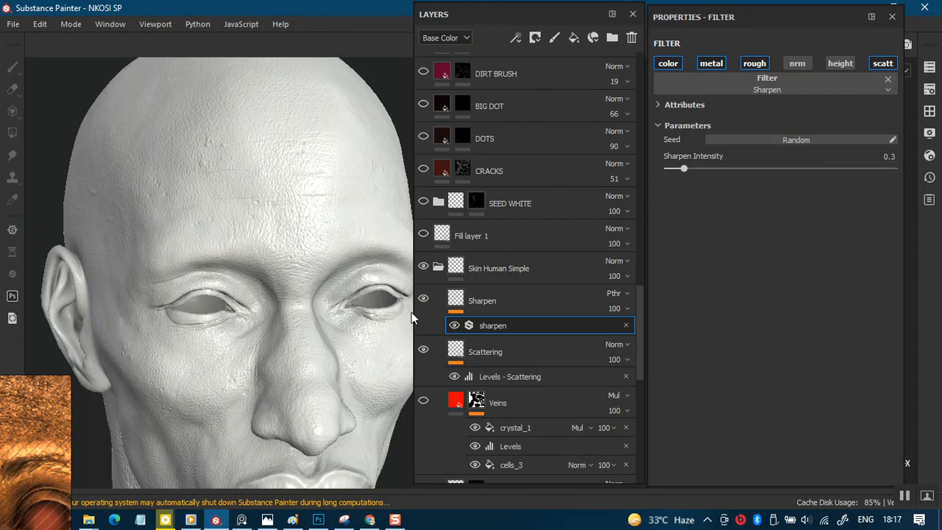
click(438, 267)
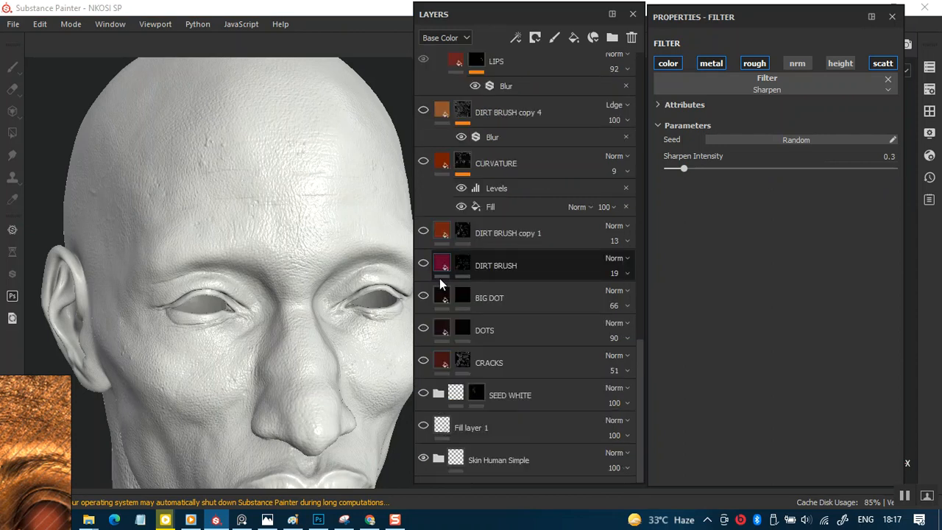
- Reopen the Skin Human Simple folder and show its layers from Veins down to Base, along with Fill layer 1 above it
click(438, 460)
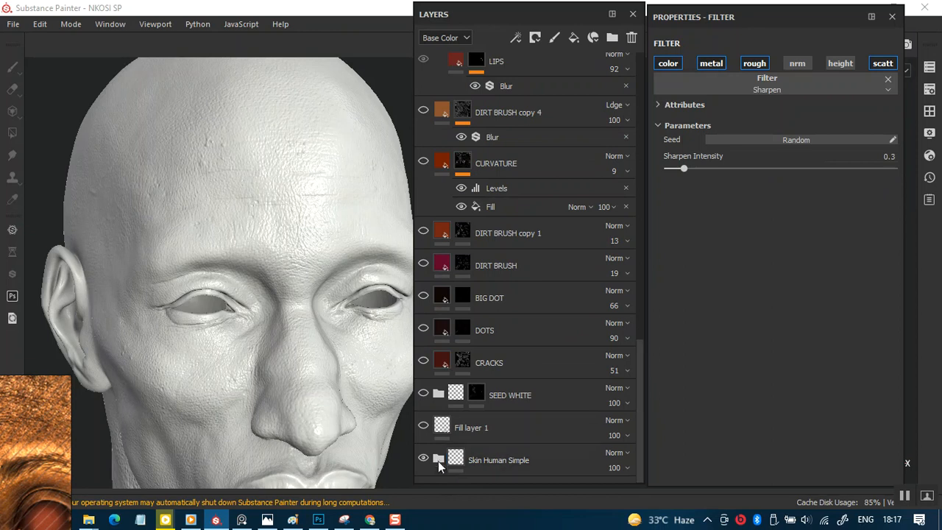
scroll(637, 336, down, 2)
scroll(636, 349, down, 5)
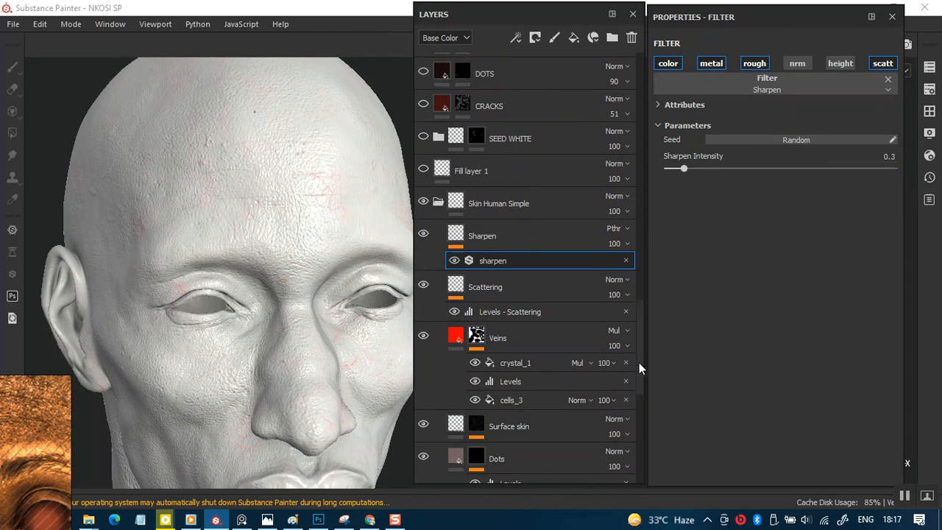
scroll(638, 368, down, 8)
scroll(628, 421, down, 2)
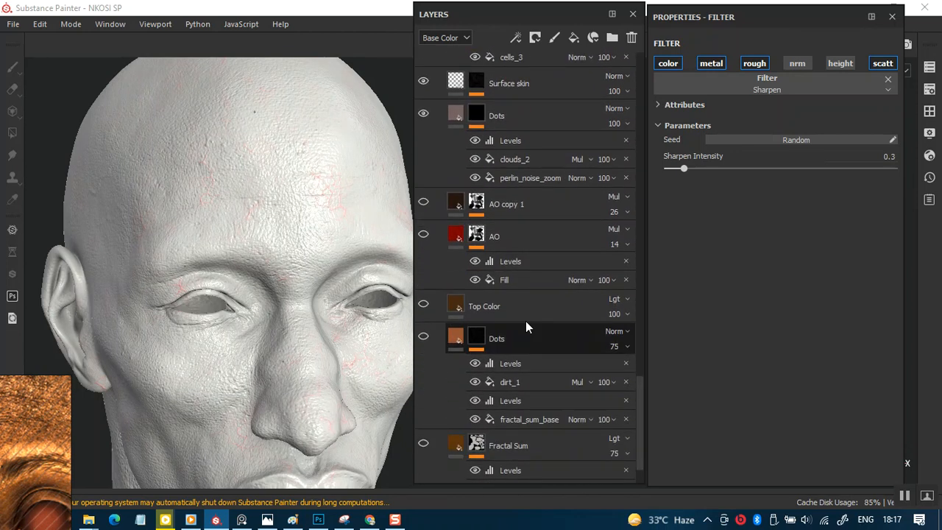
click(423, 204)
click(423, 234)
click(423, 304)
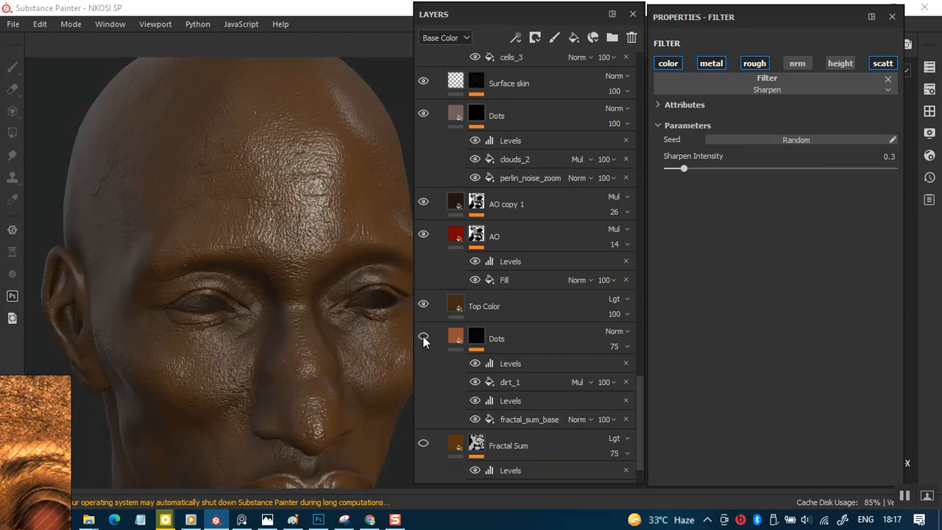
click(423, 443)
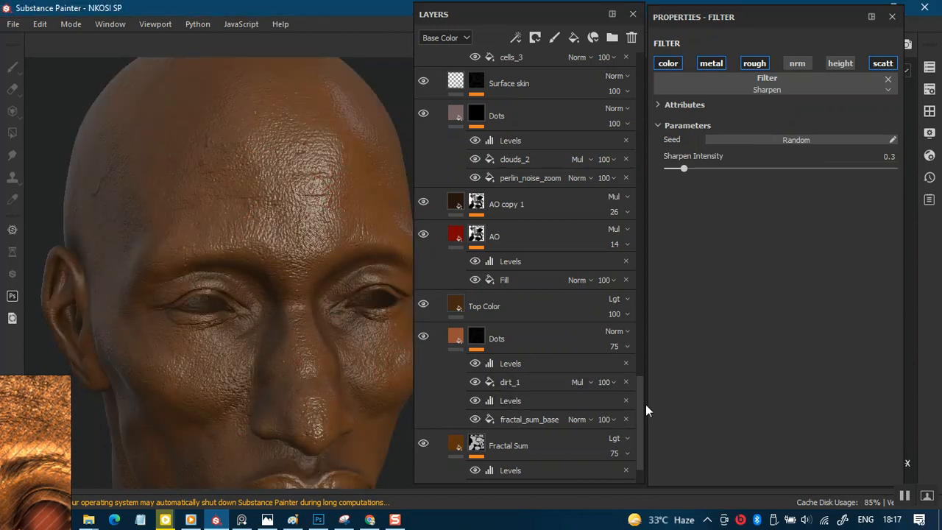
scroll(639, 415, down, 2)
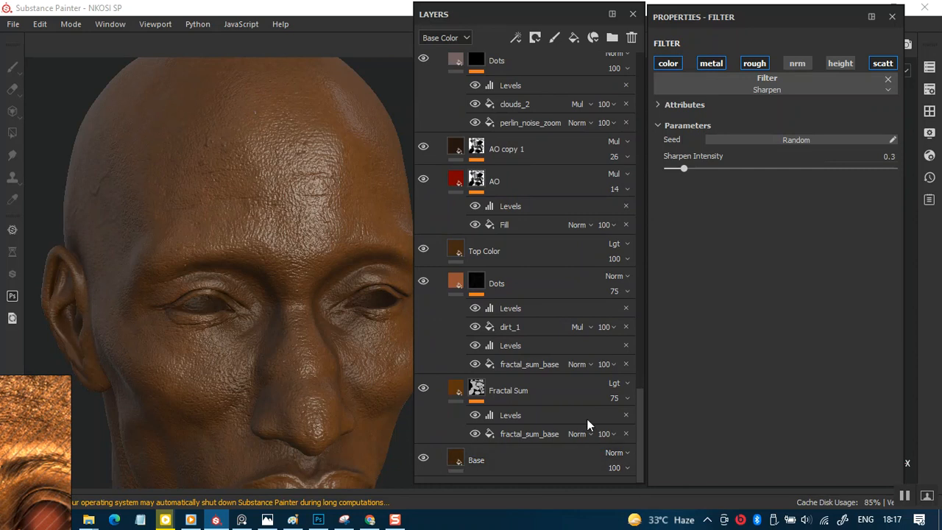
mouse_move(642, 423)
mouse_down()
mouse_move(633, 322)
mouse_move(446, 296)
mouse_up()
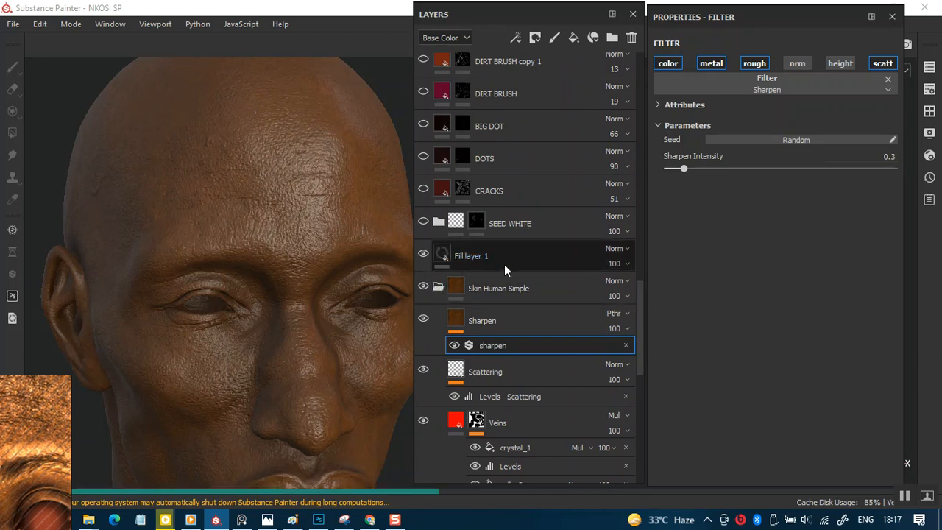
- Examine the combined skin shading around the nose, lips, eyes and forehead of the head
alt+drag(311, 315, 247, 345)
scroll(328, 373, up, 2)
mouse_move(311, 327)
shift+right_down()
mouse_move(279, 322)
mouse_move(294, 312)
mouse_move(279, 219)
mouse_move(316, 335)
shift+right_up()
alt+drag(316, 334, 279, 273)
alt+right_drag(279, 274, 302, 321)
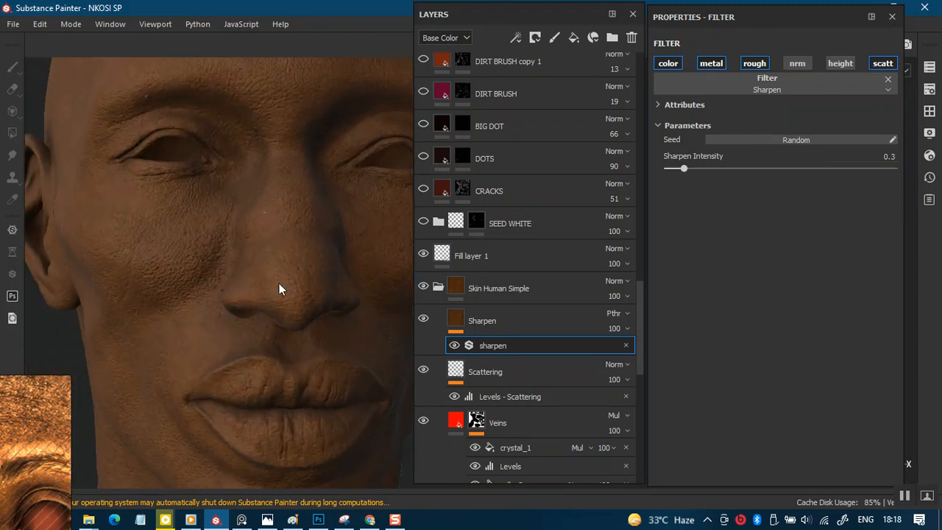
alt+middle_drag(262, 337, 309, 303)
mouse_move(333, 293)
shift+right_down()
mouse_move(357, 290)
mouse_move(343, 291)
shift+right_up()
alt+right_drag(334, 325, 311, 309)
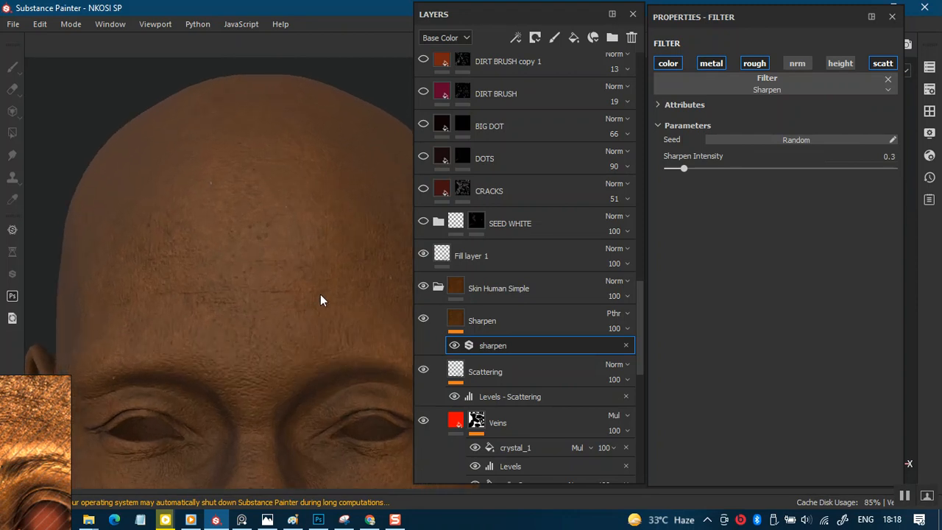
- Collapse the Skin Human Simple folder and show the SEED WHITE folder on the face
click(437, 289)
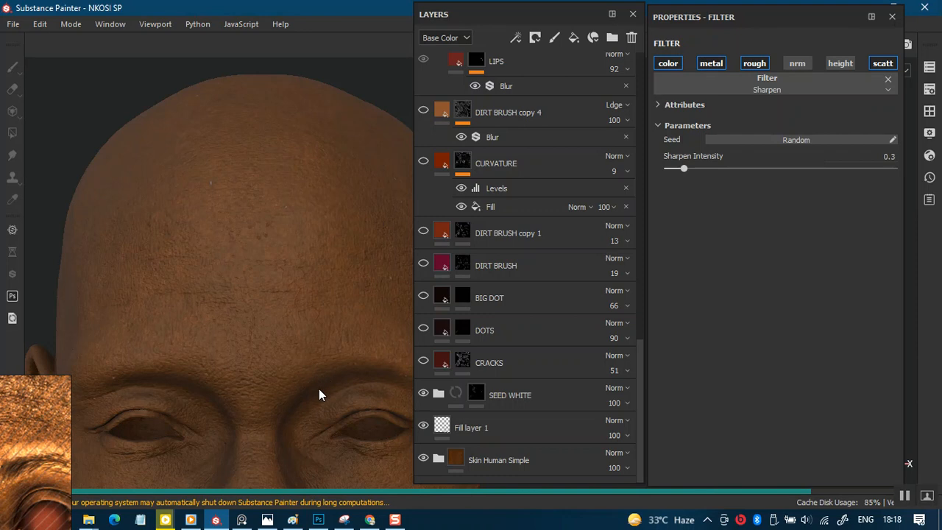
middle_drag(280, 387, 265, 201)
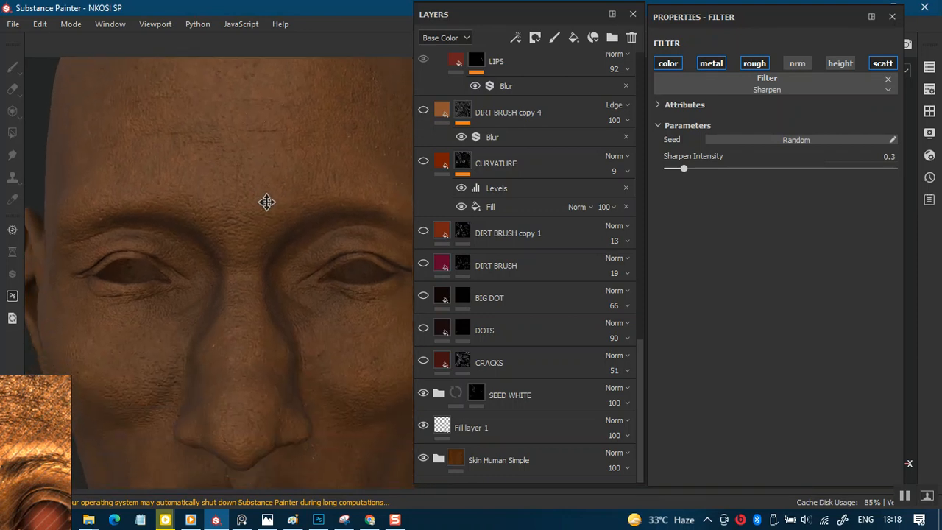
- Bring the face reference image over the viewport and examine its pores and small skin spots up close
drag(66, 437, 208, 331)
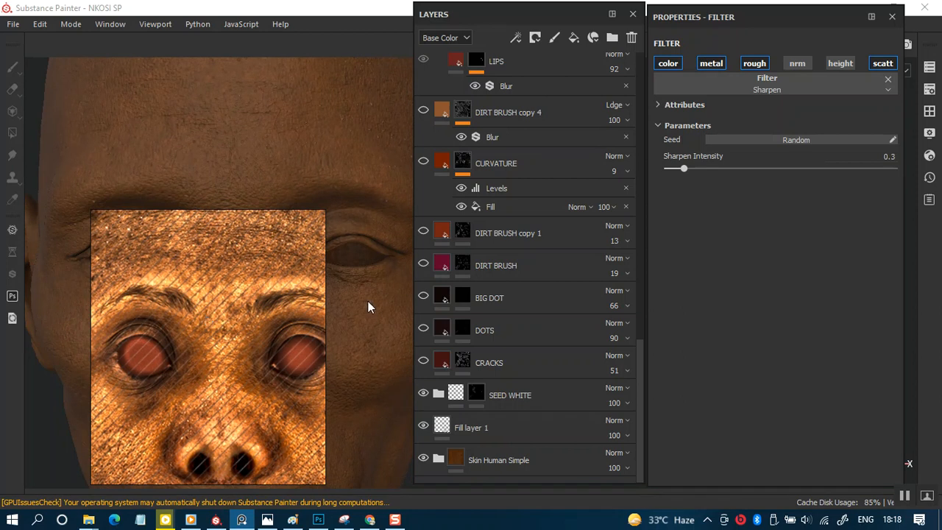
middle_drag(298, 300, 310, 339)
scroll(214, 290, up, 3)
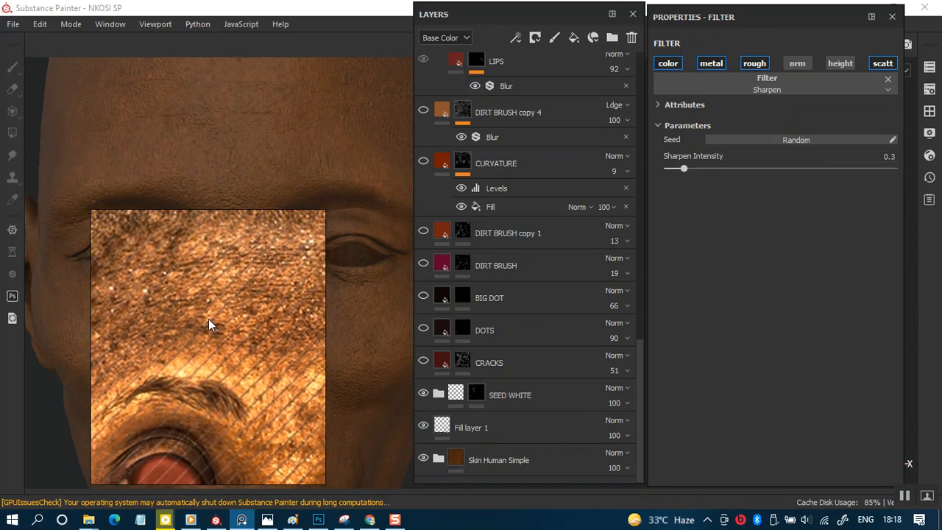
scroll(210, 308, up, 3)
scroll(220, 316, up, 2)
scroll(214, 328, up, 2)
scroll(212, 348, down, 2)
scroll(193, 379, up, 3)
scroll(206, 380, down, 1)
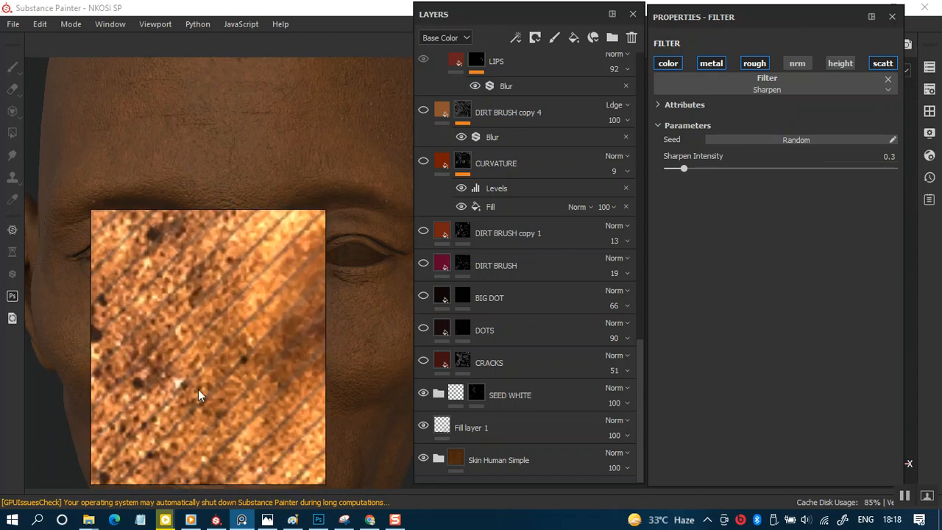
scroll(204, 440, down, 2)
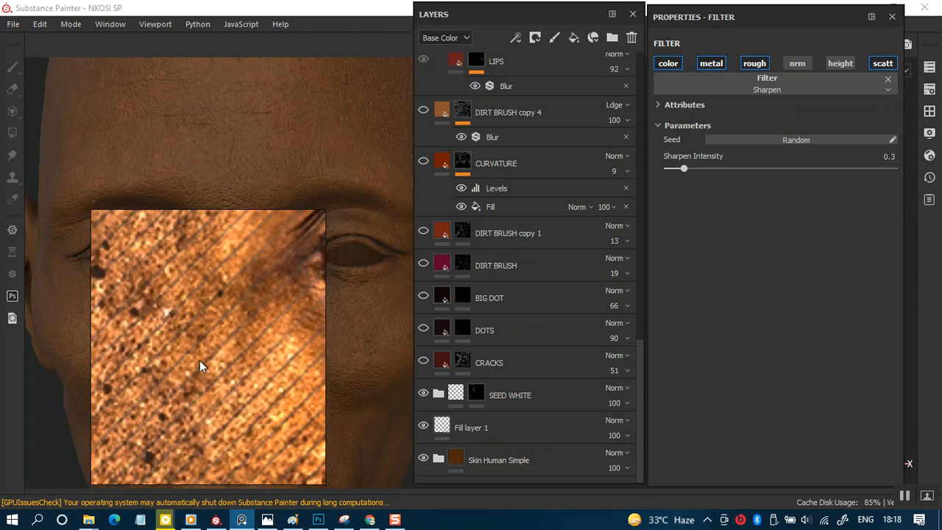
scroll(217, 384, up, 2)
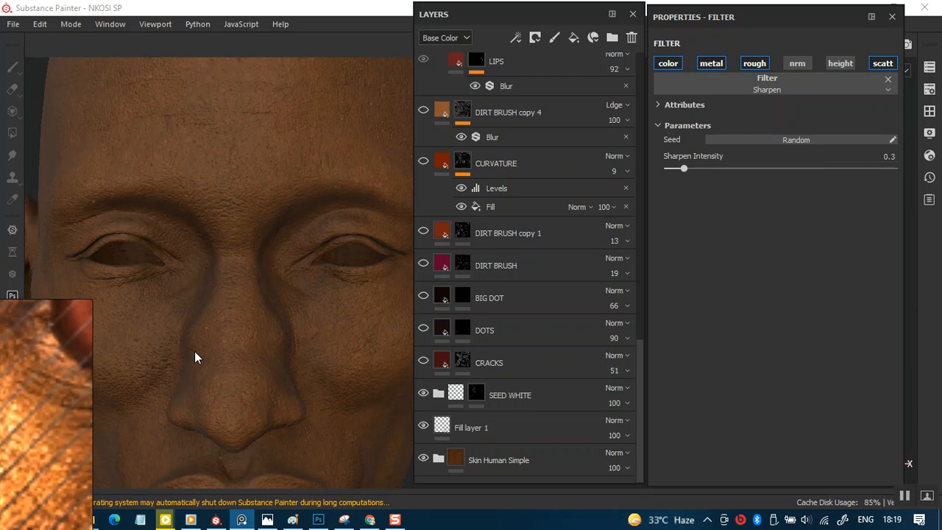
- Expand the SEED WHITE folder and inspect the fill projection and material properties of the layer inside it
scroll(272, 309, down, 3)
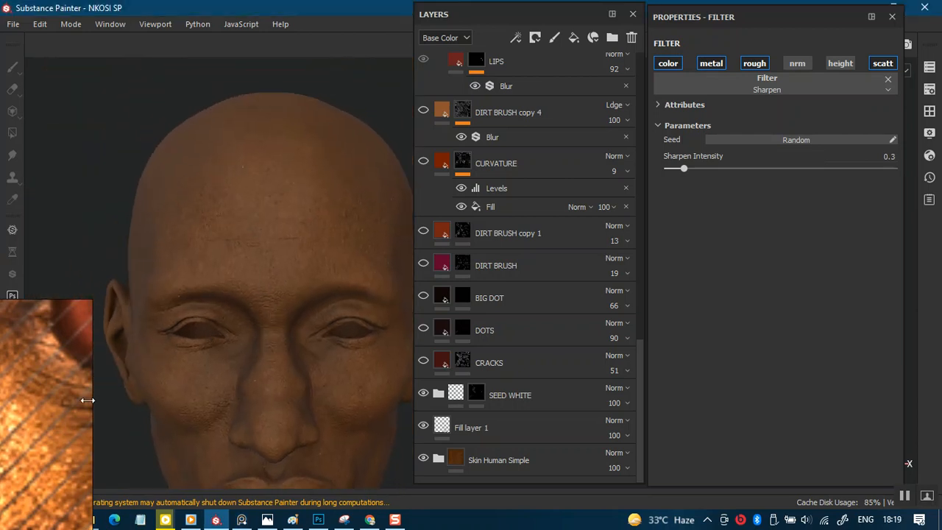
scroll(246, 287, up, 3)
scroll(269, 313, up, 4)
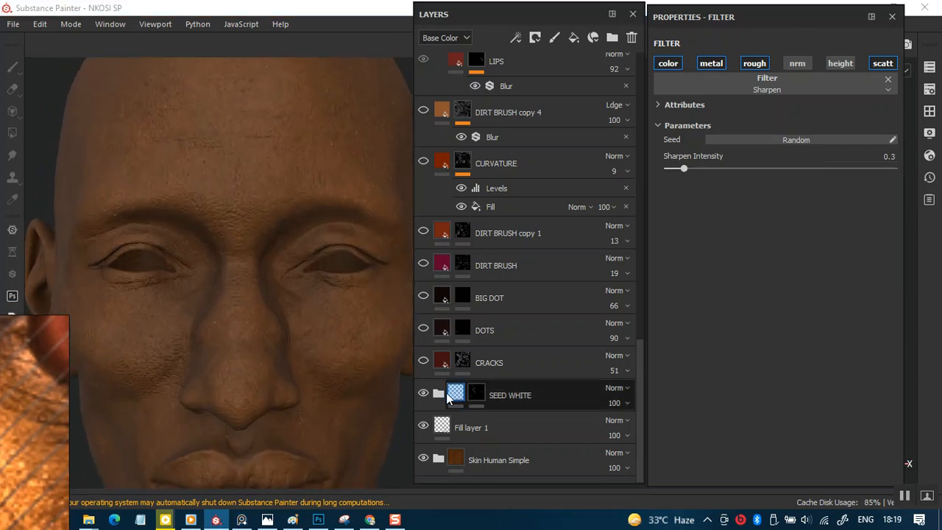
click(439, 395)
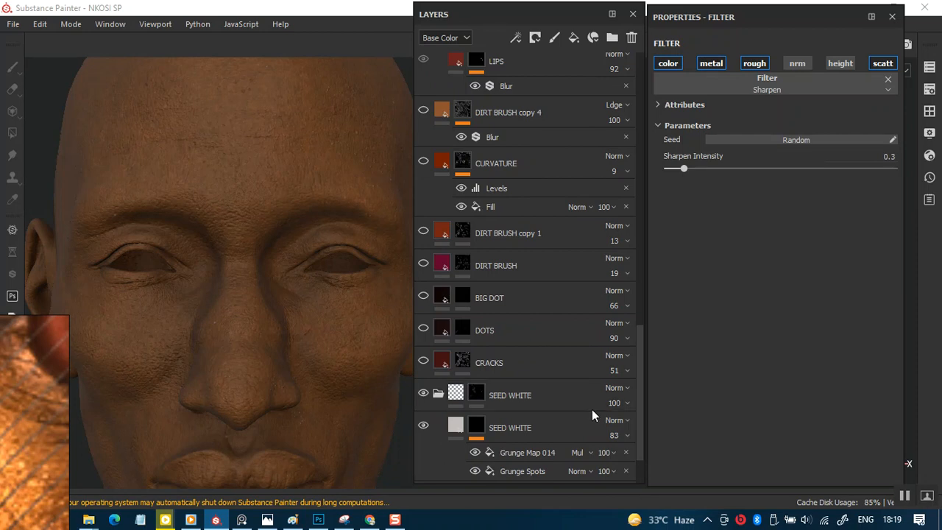
scroll(636, 407, down, 3)
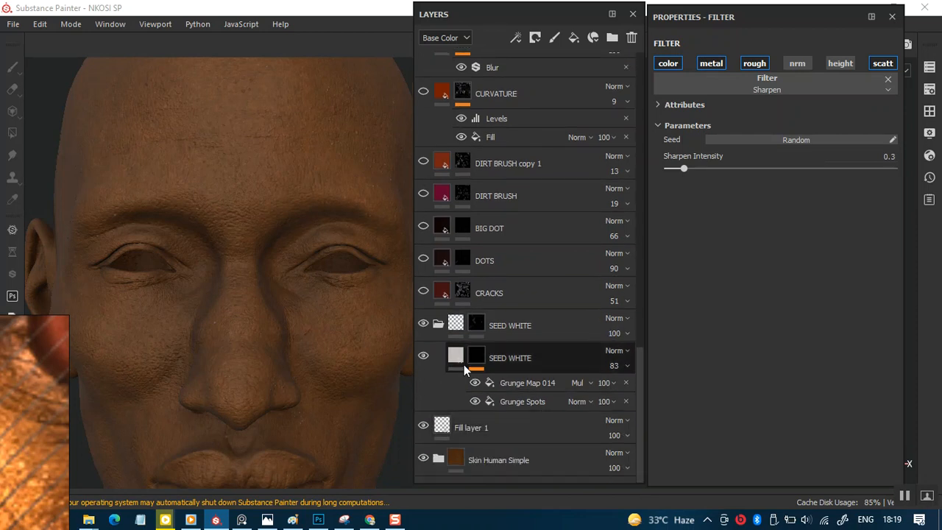
click(631, 355)
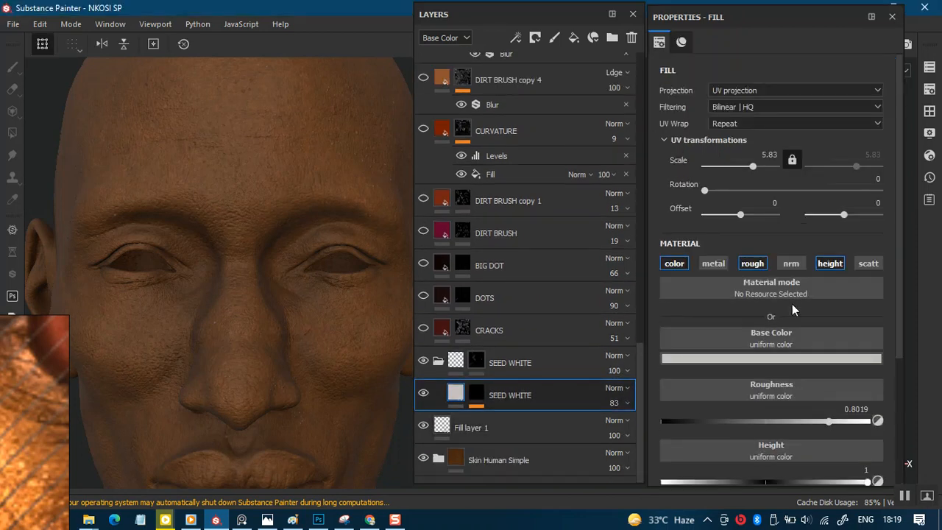
drag(898, 315, 894, 364)
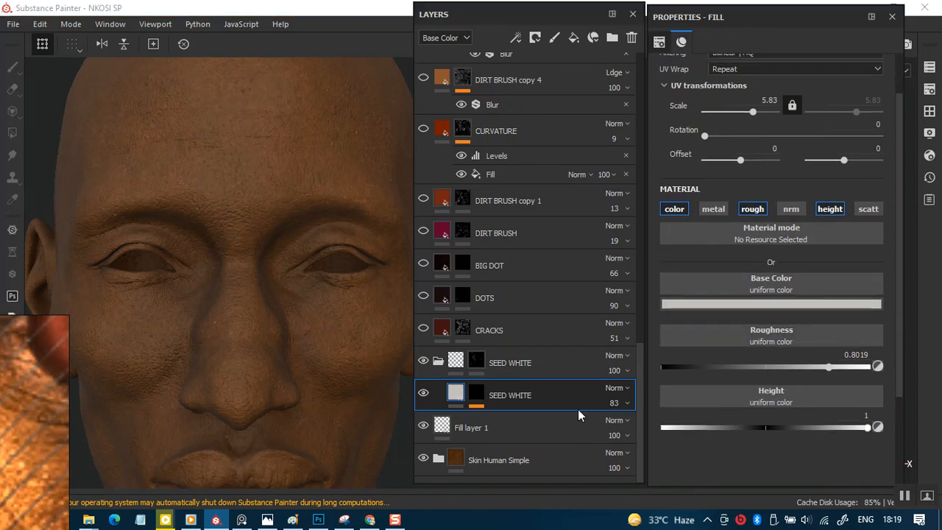
- Open the Grunge Spots fill in the SEED WHITE layer's mask and search its grayscale resources for "GRUNGE SPOT"
click(477, 395)
key(1)
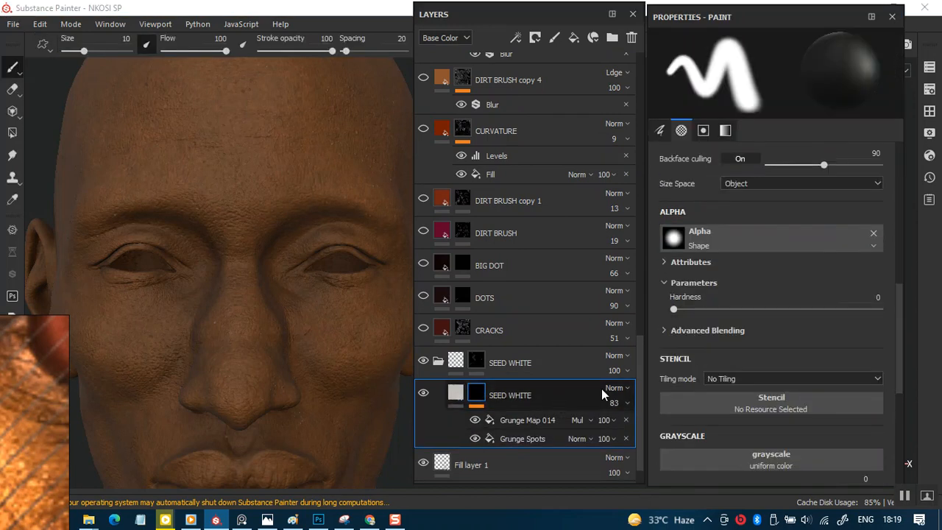
click(554, 440)
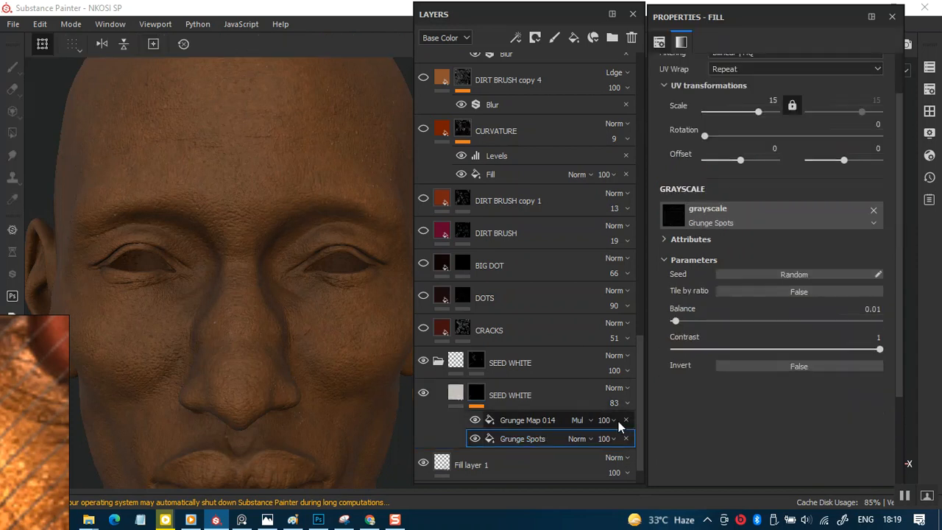
click(680, 215)
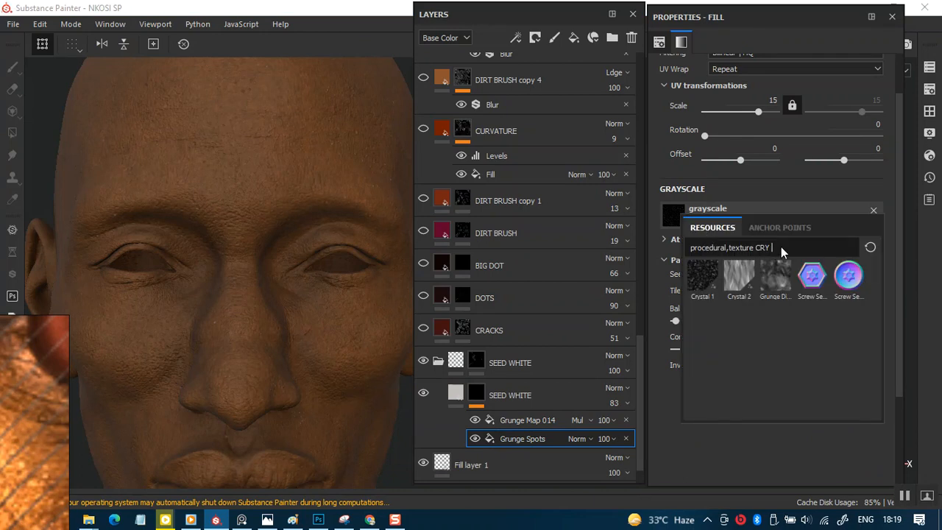
key(BackSpace)
key(BackSpace)
key(BackSpace)
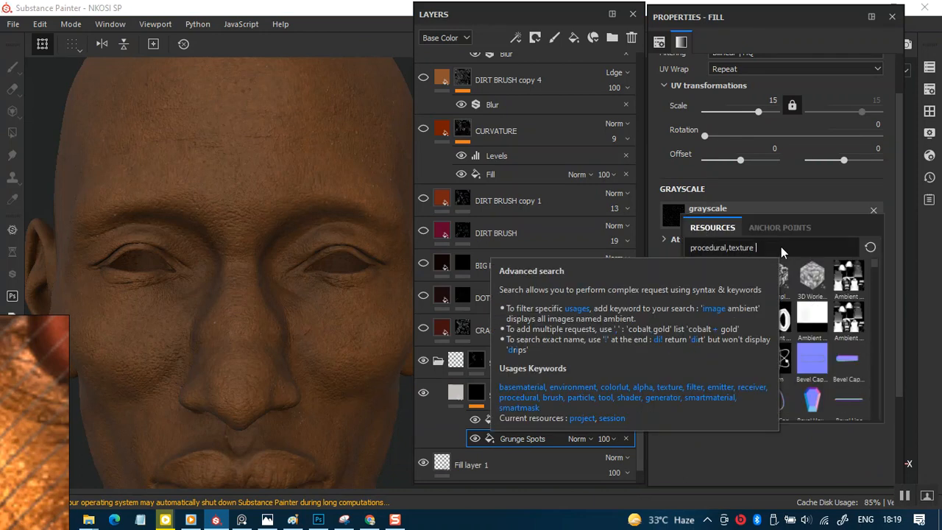
text(RUNGE)
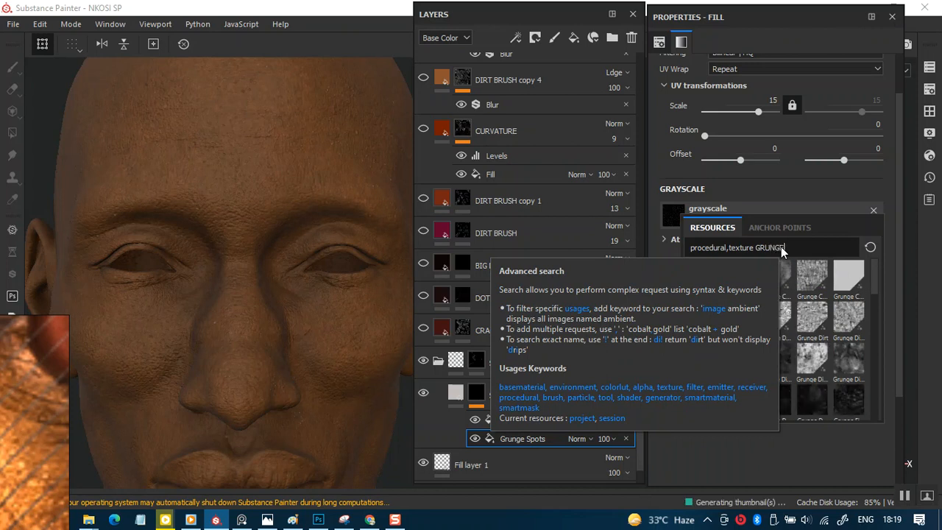
text( SPOT)
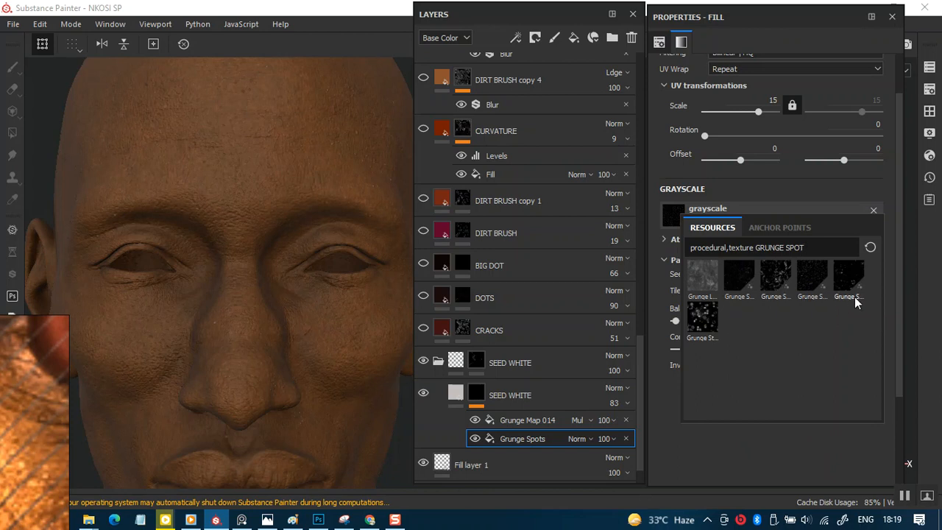
click(708, 331)
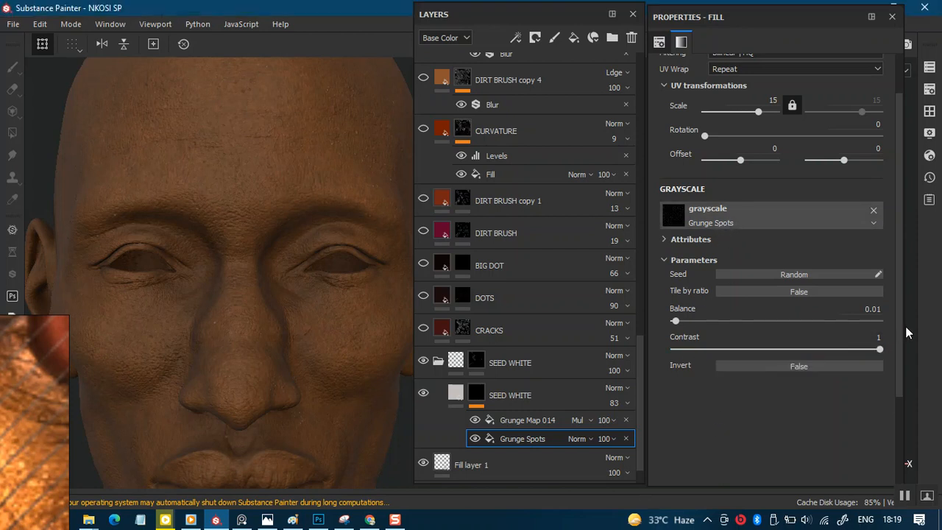
- Set the Grunge Spots balance to 0.28 and check the effect on the forehead
drag(898, 332, 895, 267)
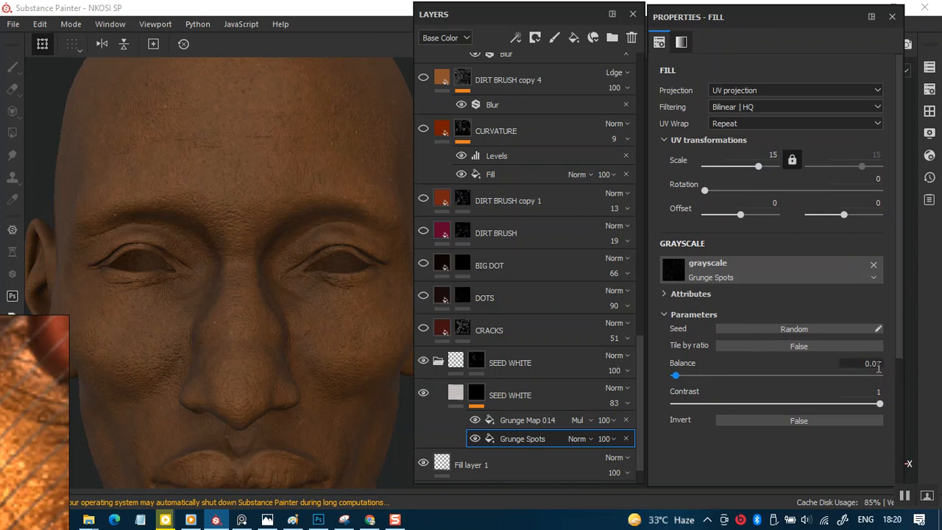
drag(683, 376, 731, 378)
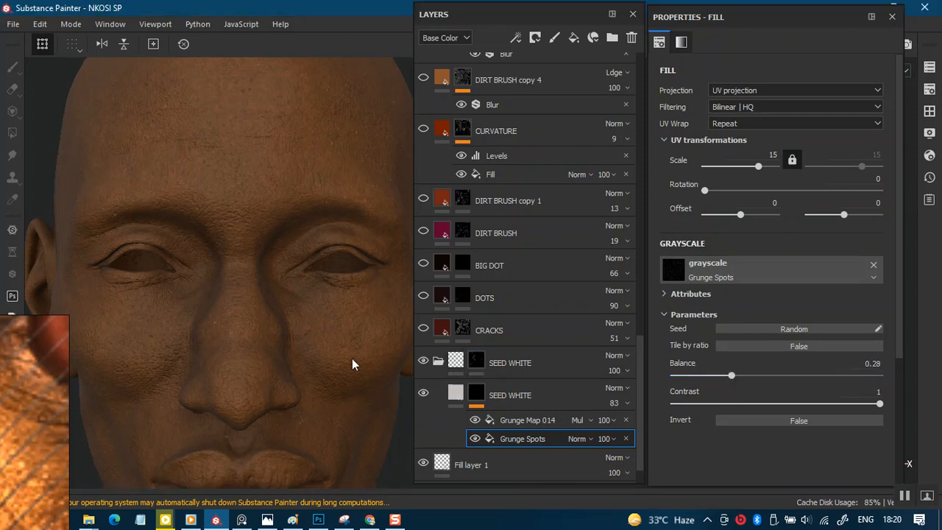
scroll(247, 276, up, 5)
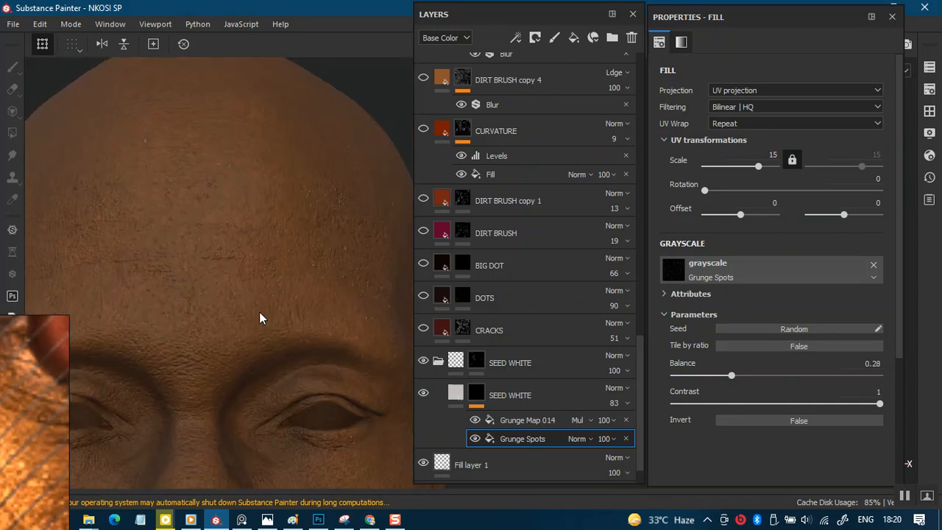
- Inspect the SEED WHITE layer's base color, roughness and height alongside the forehead spots up close
scroll(259, 287, up, 5)
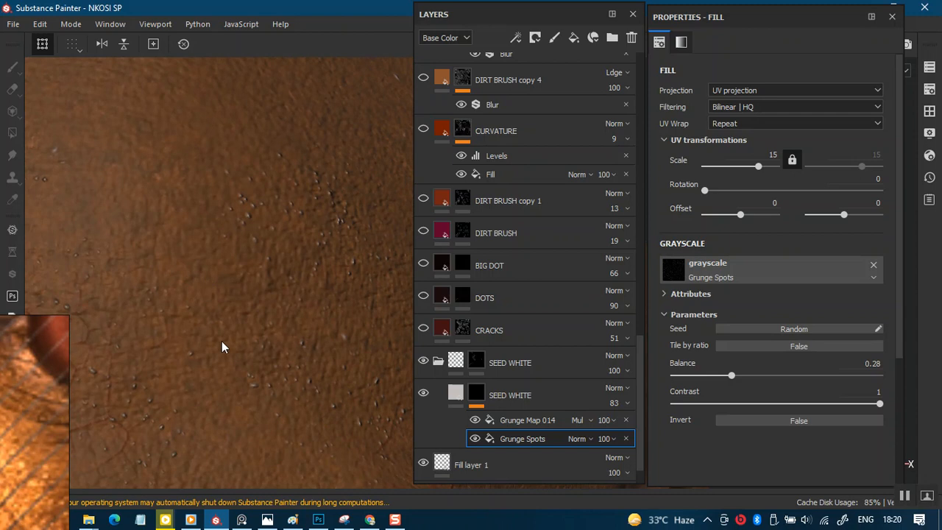
click(456, 395)
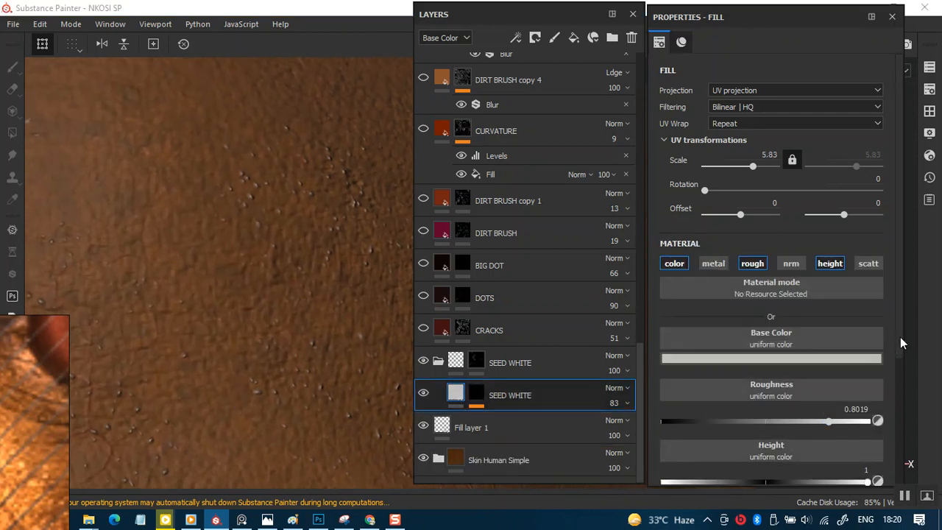
scroll(900, 337, down, 2)
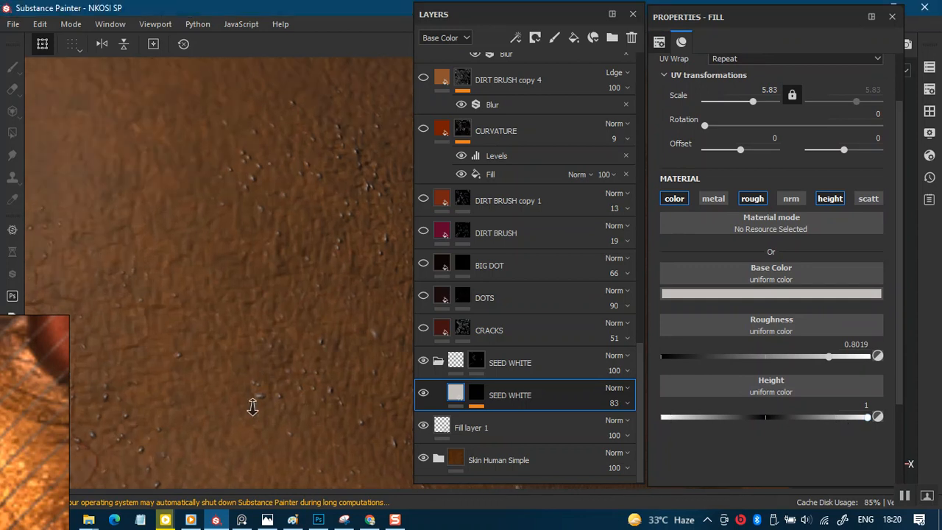
scroll(252, 316, down, 2)
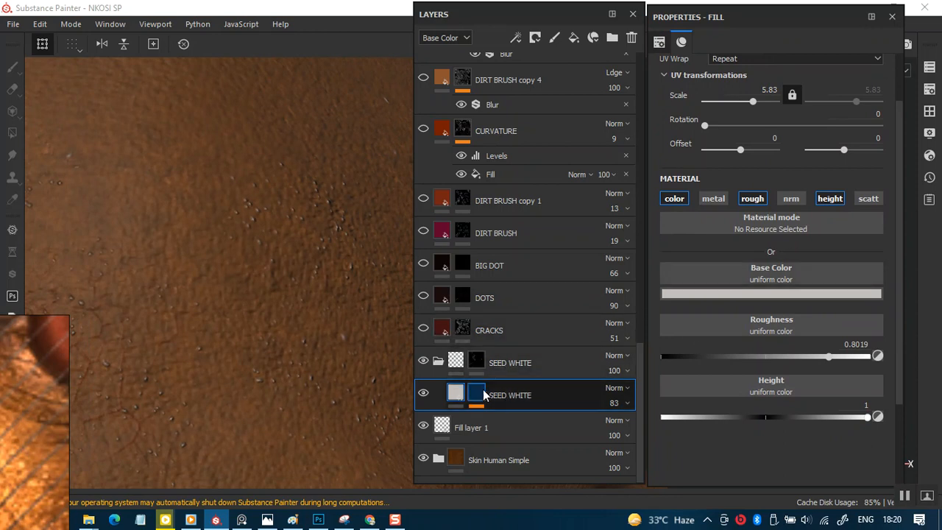
- Set the balance of the Grunge Spots fill in the SEED WHITE mask to 0.01
click(582, 392)
click(522, 438)
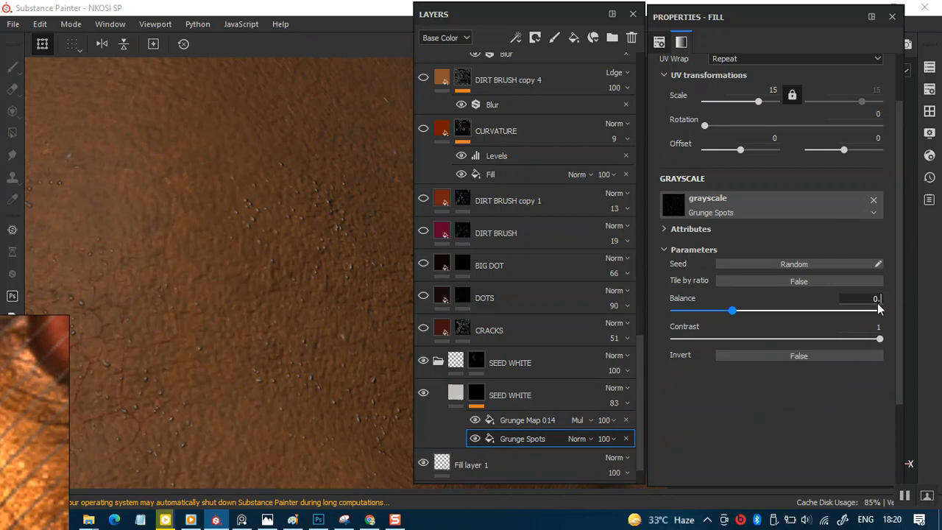
key(Return)
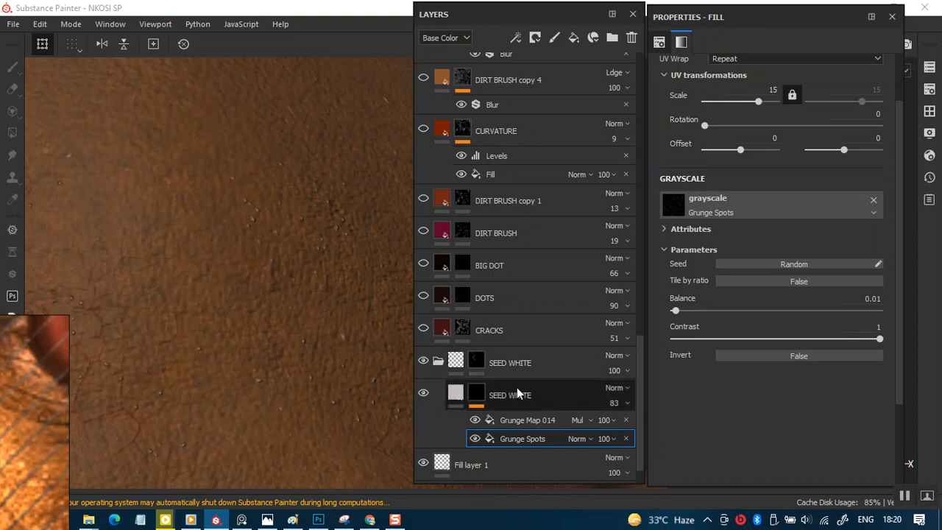
- Hide the Grunge Map 014 fill to compare the spots across the face, and show it again
click(519, 422)
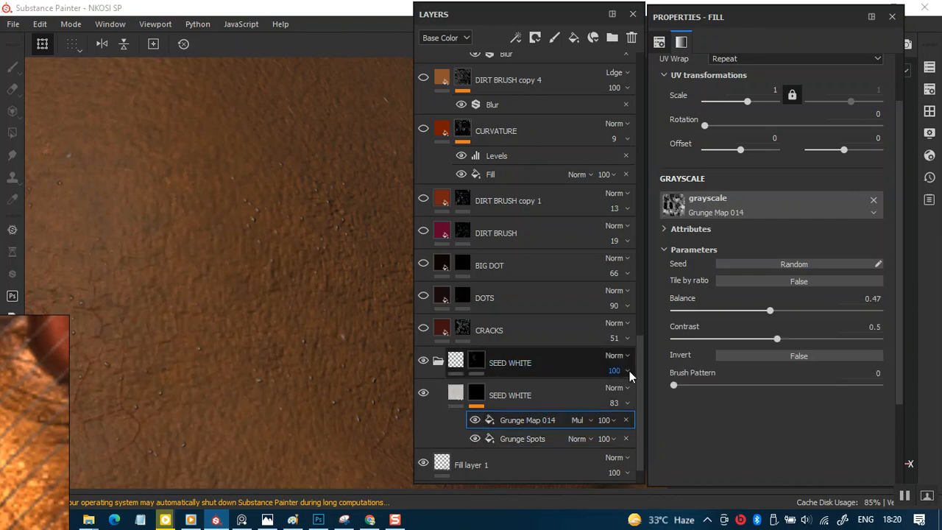
click(292, 377)
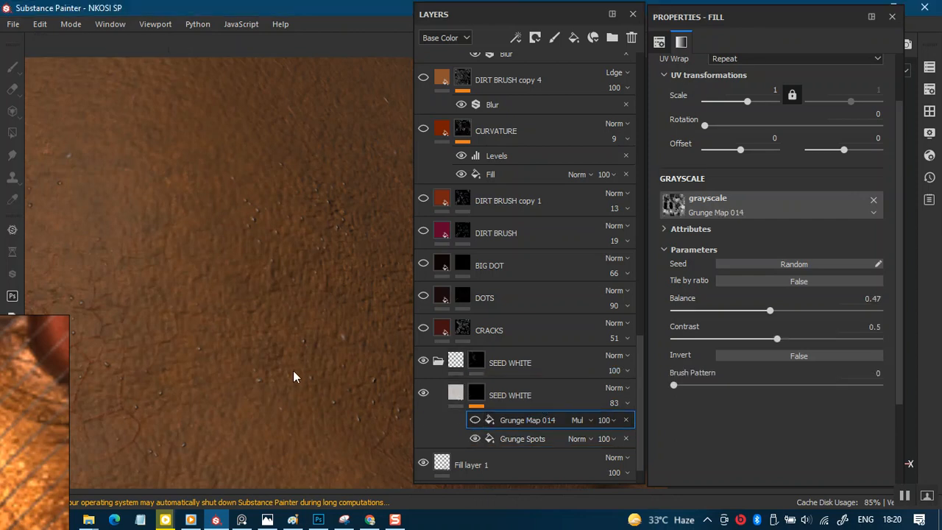
mouse_move(293, 377)
alt+mouse_down()
mouse_move(297, 237)
mouse_move(278, 226)
alt+mouse_up()
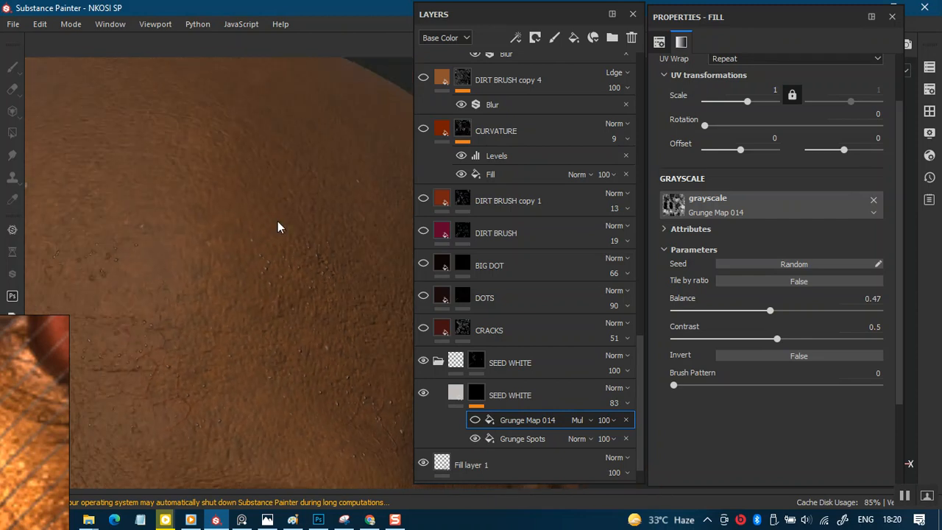
alt+drag(267, 371, 328, 165)
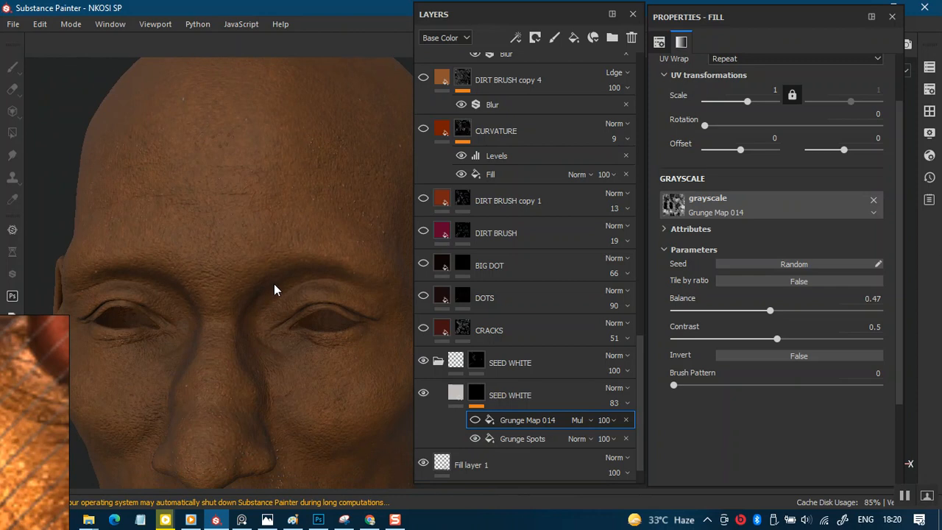
alt+drag(269, 288, 242, 338)
right_drag(50, 431, 11, 414)
drag(11, 414, 34, 411)
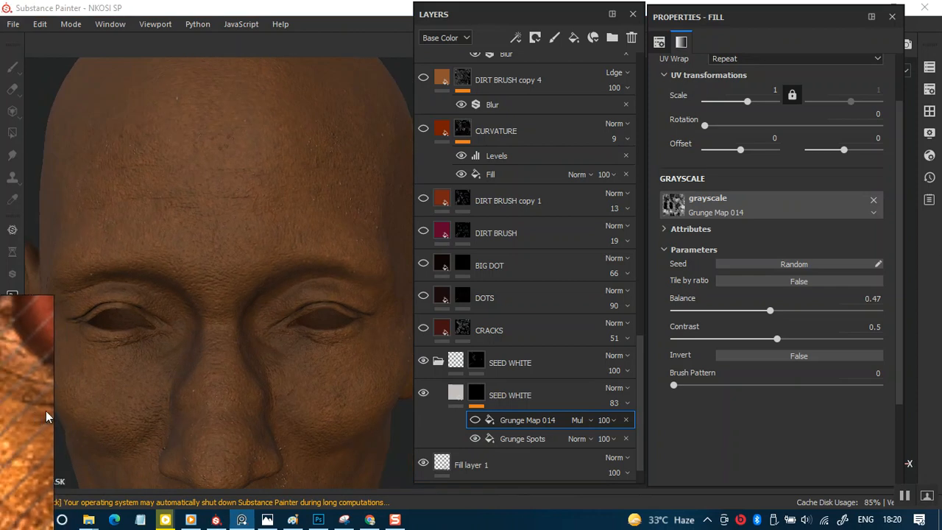
alt+right_drag(253, 307, 475, 410)
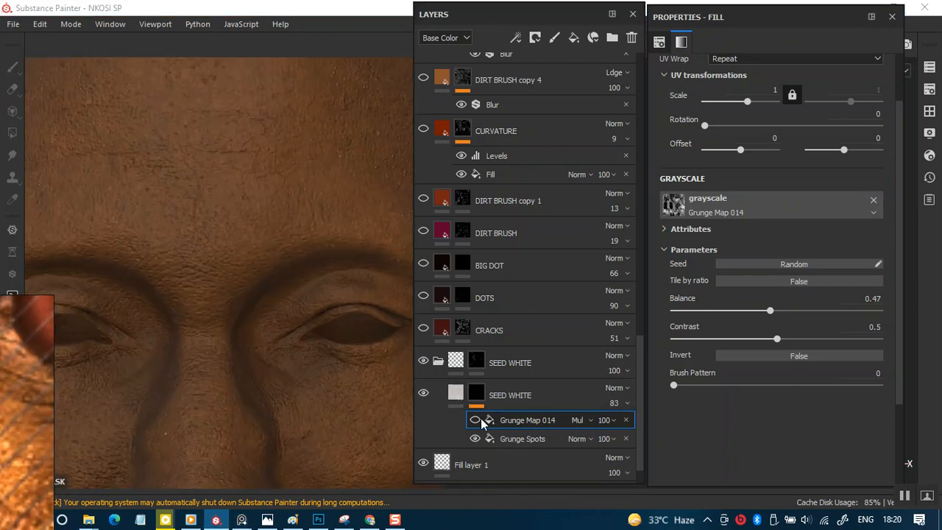
click(513, 418)
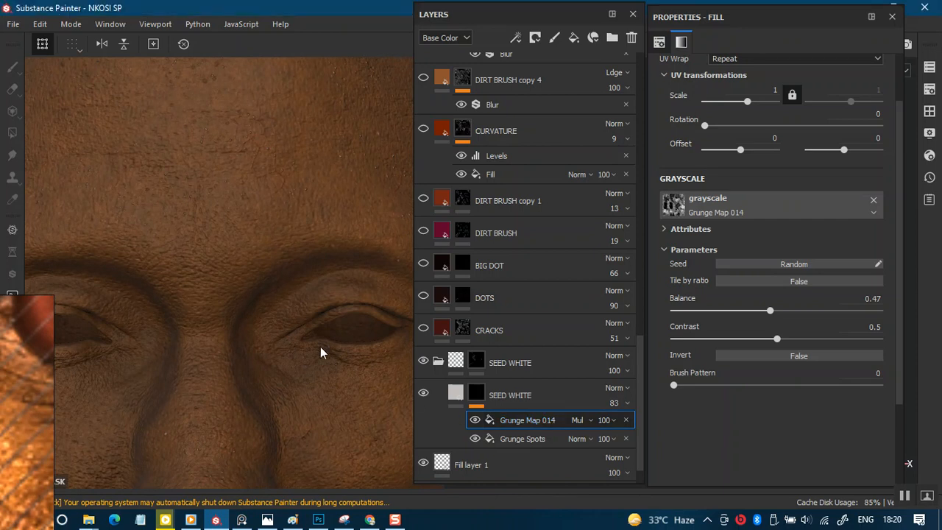
alt+drag(294, 358, 306, 373)
mouse_move(306, 373)
alt+right_down()
mouse_move(309, 225)
mouse_move(292, 343)
mouse_move(310, 318)
mouse_move(306, 381)
alt+right_up()
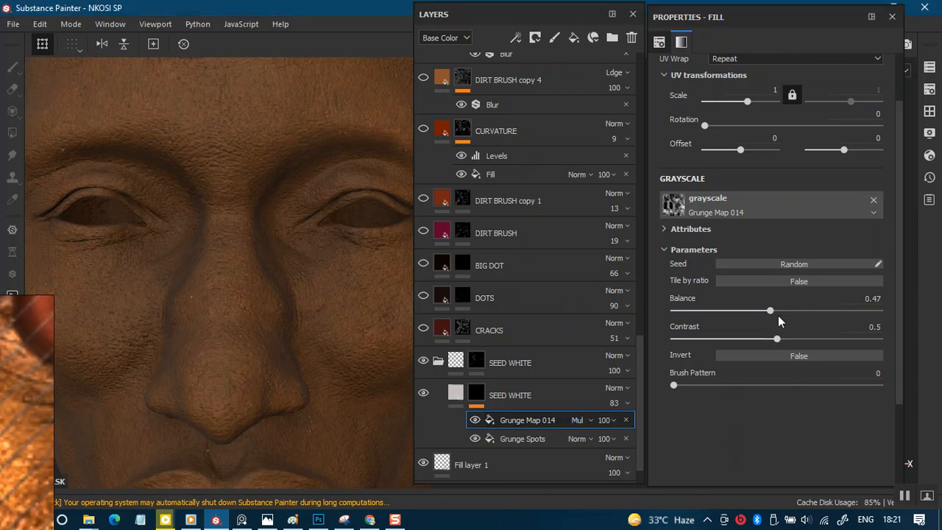
- Try a balance of 0.72 on the Grunge Map 014 fill, check the face, and undo the change
drag(778, 310, 822, 312)
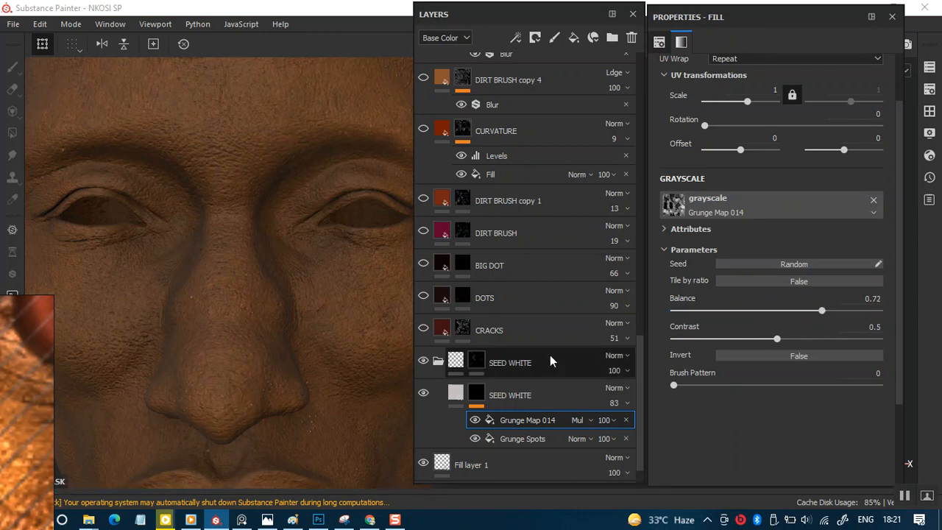
alt+right_drag(357, 349, 313, 243)
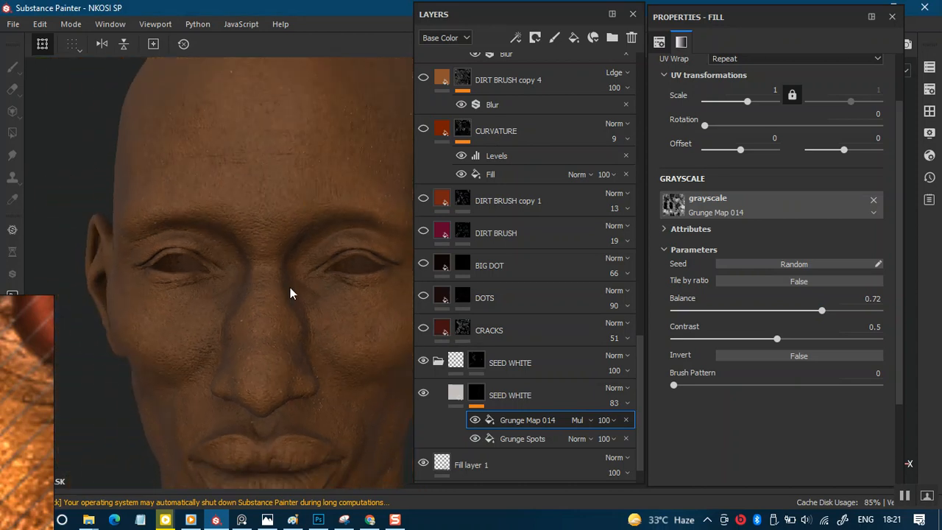
alt+right_drag(258, 300, 273, 378)
alt+middle_drag(273, 378, 276, 346)
key(ctrl+z)
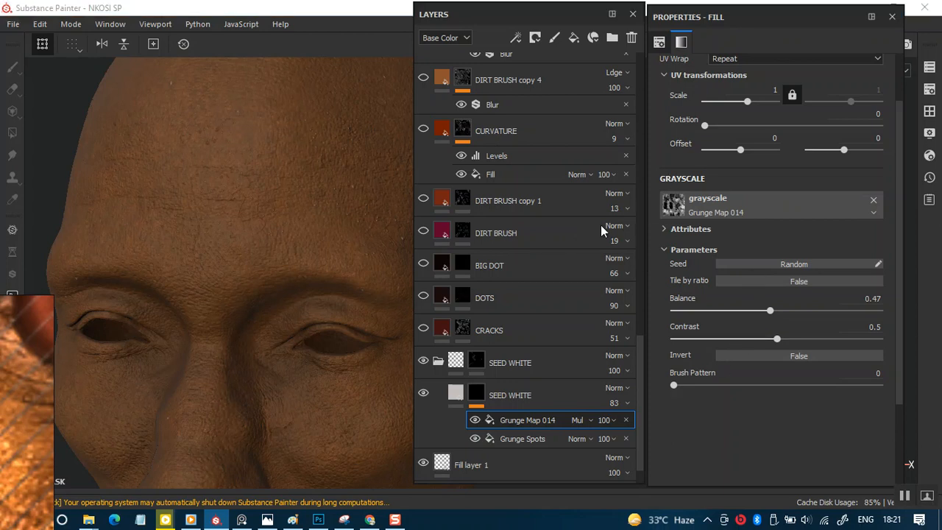
- Switch the Grunge Map 014 fill's blending mode to Normal and examine its pattern on the forehead and nose
alt+right_drag(336, 336, 315, 370)
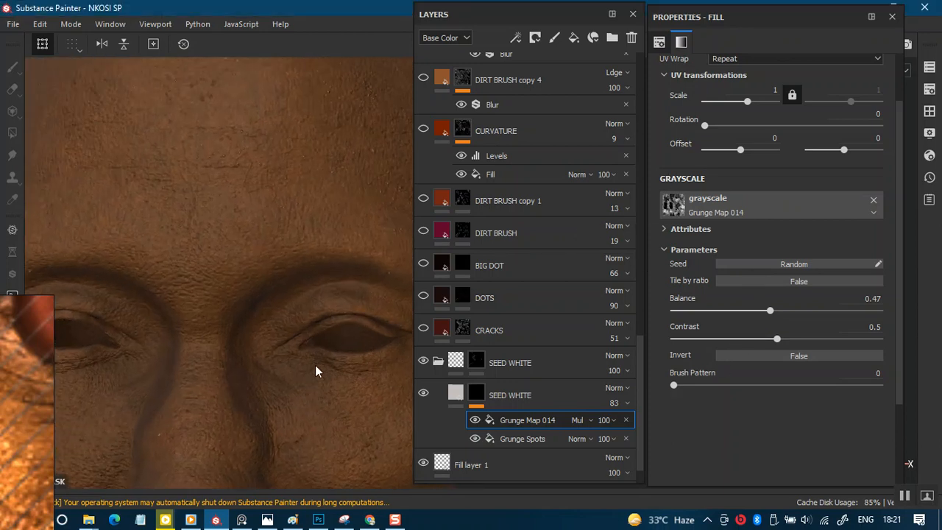
alt+middle_drag(315, 370, 368, 319)
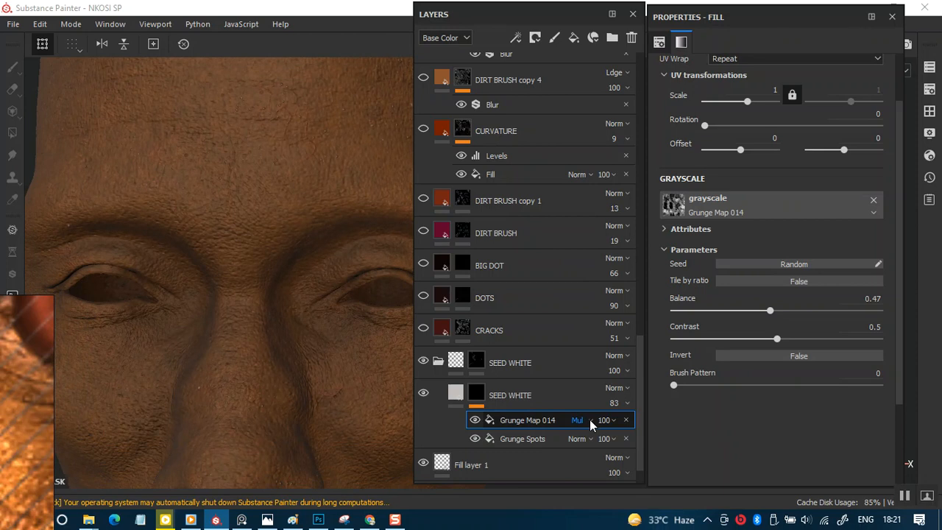
click(589, 420)
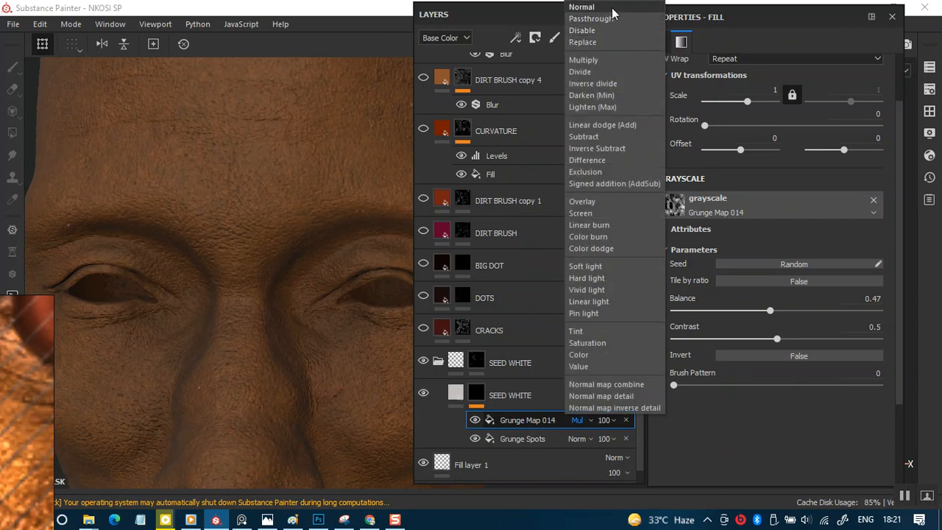
click(613, 8)
alt+right_drag(271, 292, 245, 303)
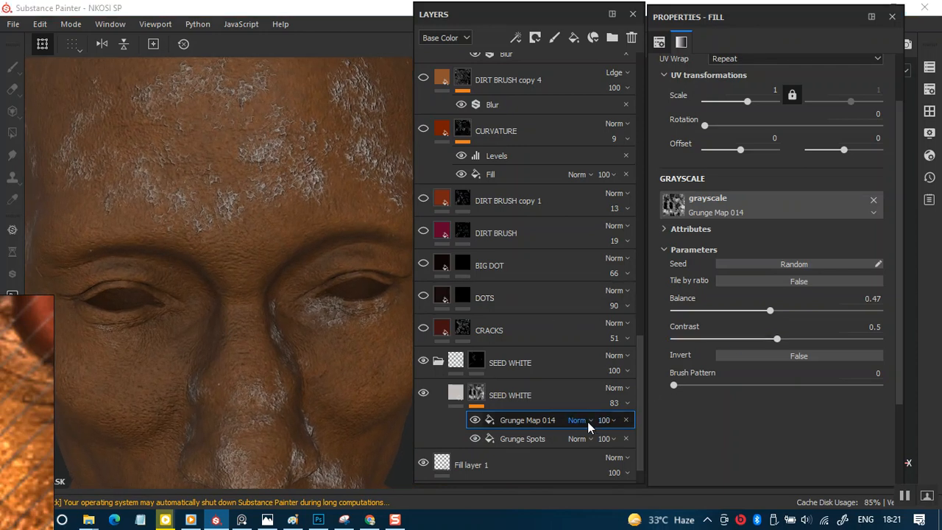
alt+drag(347, 326, 267, 269)
alt+right_drag(267, 269, 336, 406)
alt+middle_drag(309, 349, 350, 298)
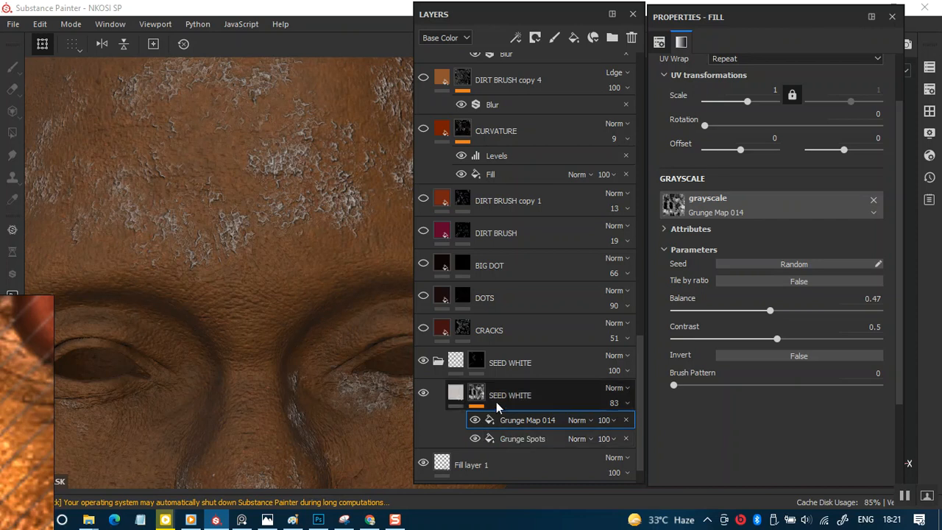
alt+drag(264, 277, 307, 251)
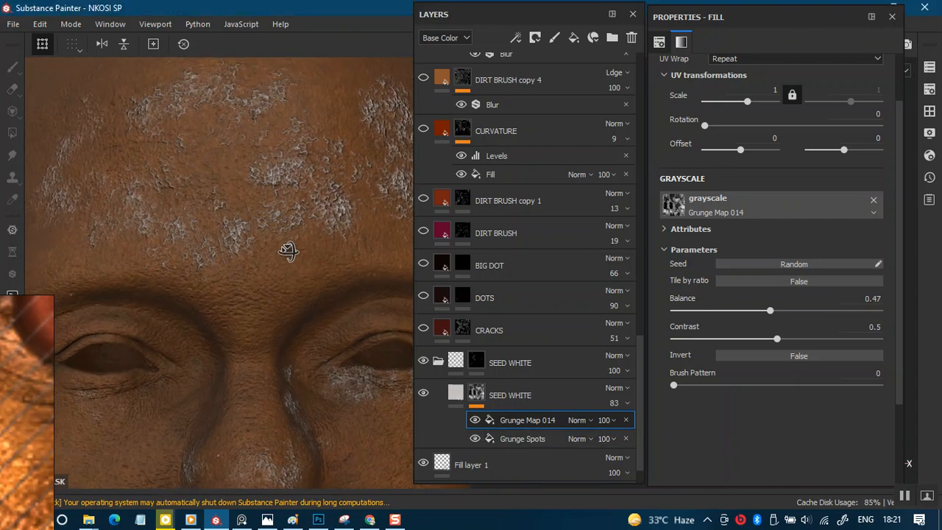
- Return the Grunge Map 014 fill to the Multiply blending mode and check the forehead
click(589, 418)
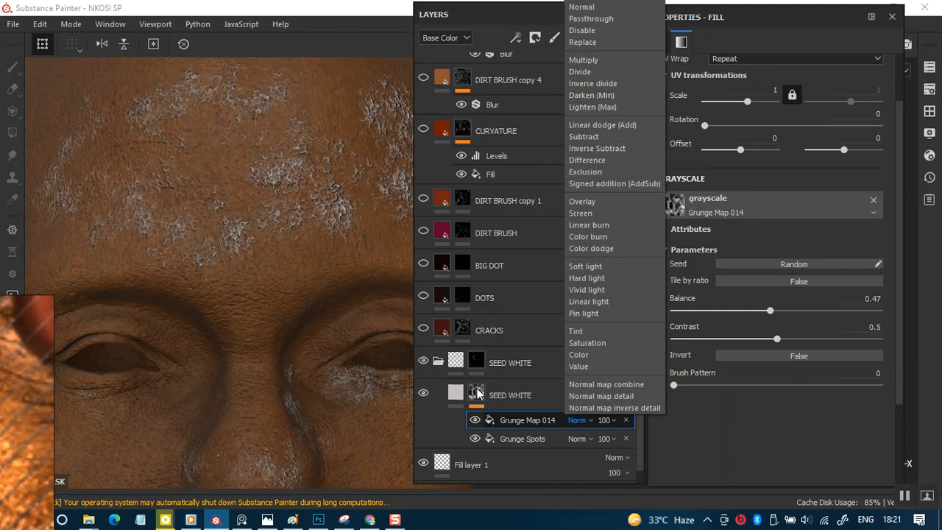
click(599, 61)
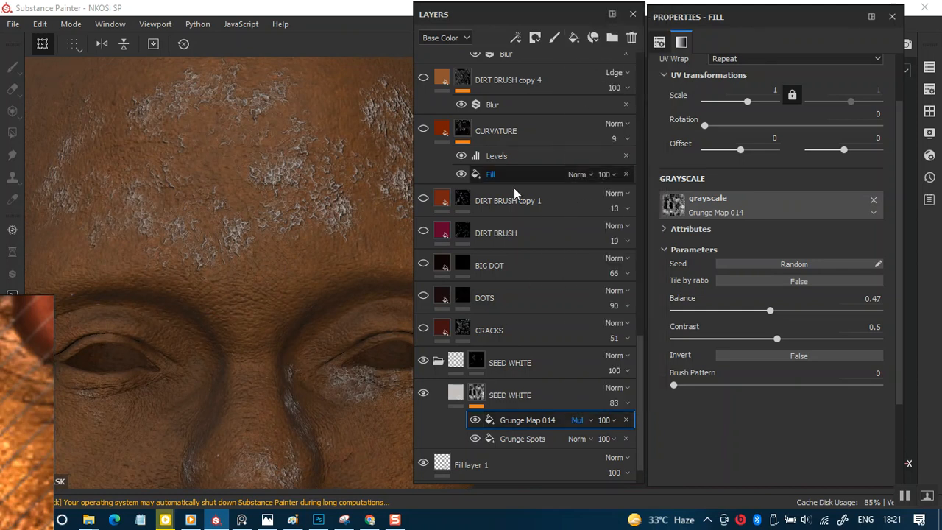
alt+drag(236, 321, 286, 260)
alt+middle_drag(286, 260, 301, 280)
alt+right_drag(301, 279, 252, 231)
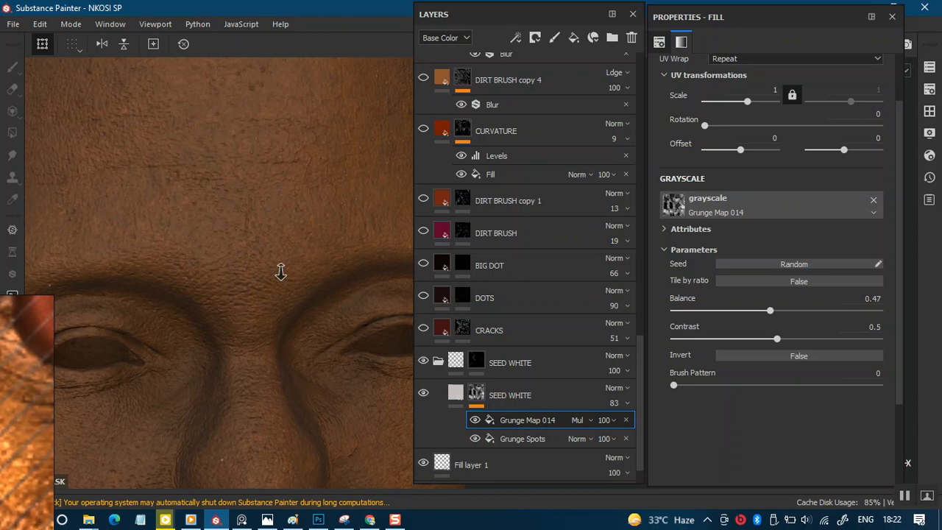
- Examine the distribution of the small white spots over the forehead, temple and cheek
alt+middle_drag(252, 231, 199, 273)
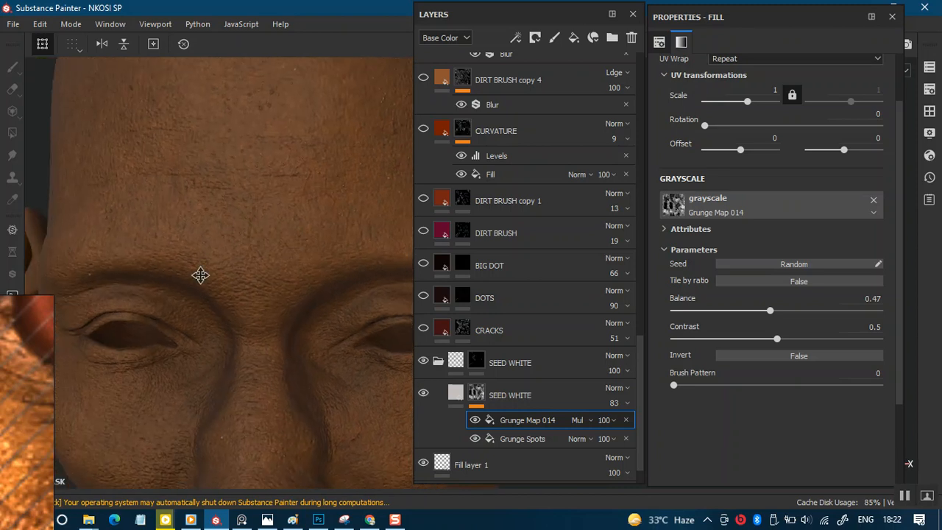
alt+right_drag(199, 272, 265, 309)
alt+drag(264, 309, 277, 265)
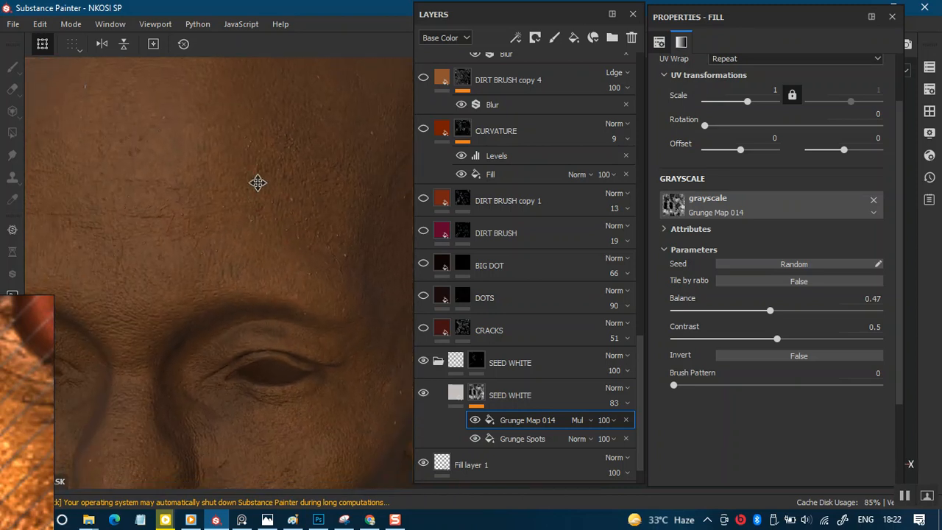
alt+drag(338, 311, 225, 331)
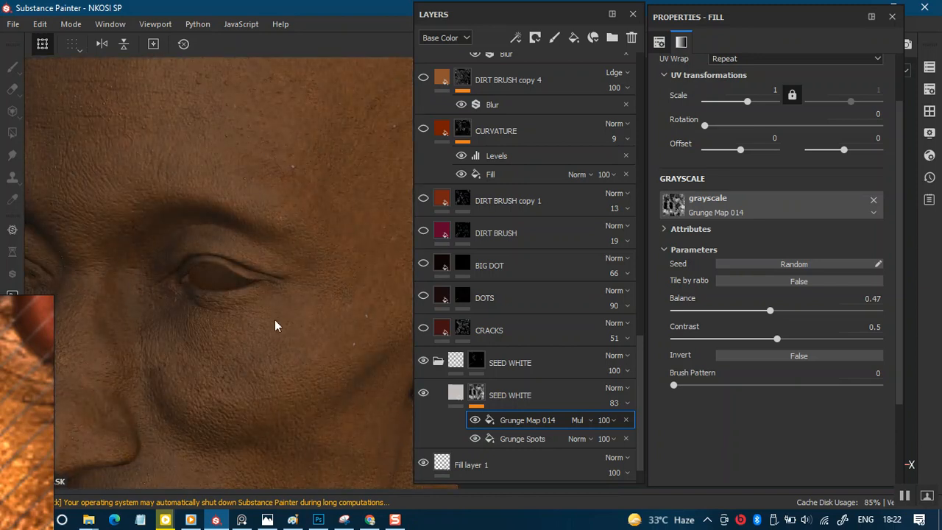
alt+middle_drag(245, 337, 189, 259)
alt+drag(189, 258, 228, 309)
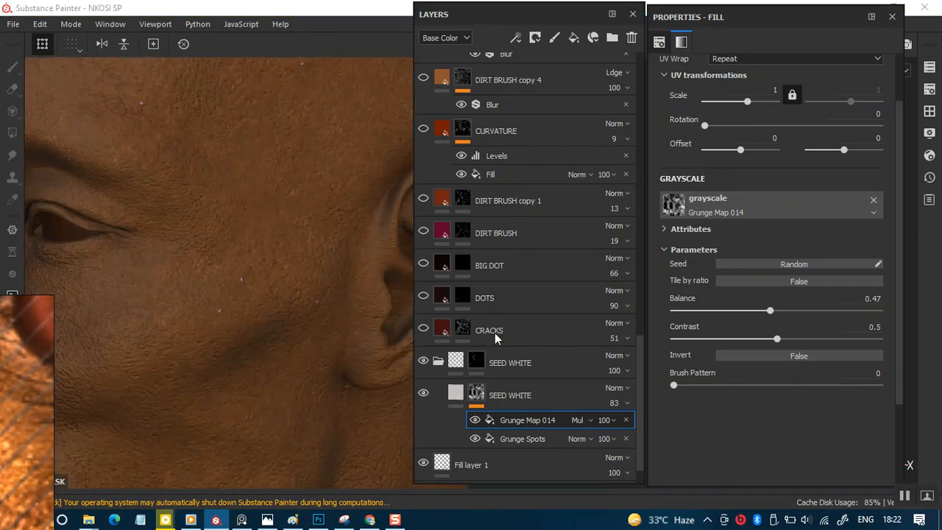
scroll(263, 393, up, 5)
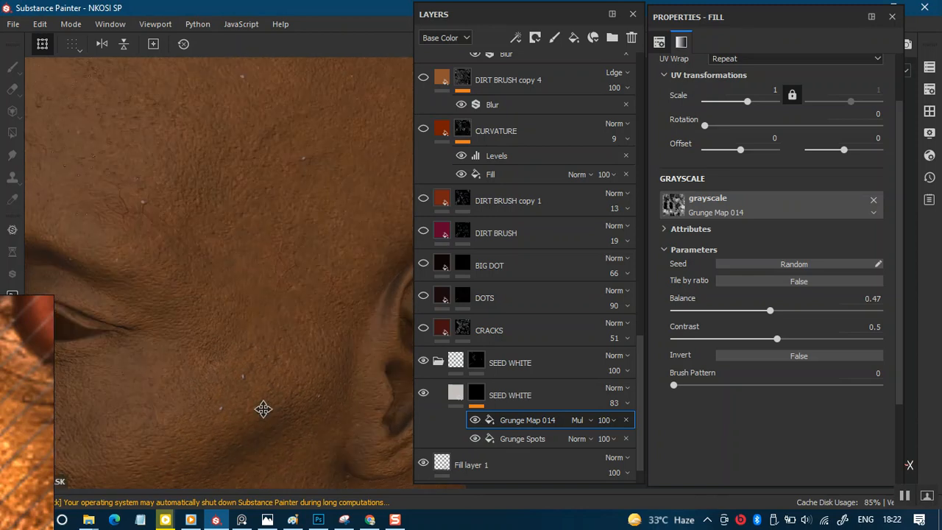
alt+drag(247, 255, 346, 301)
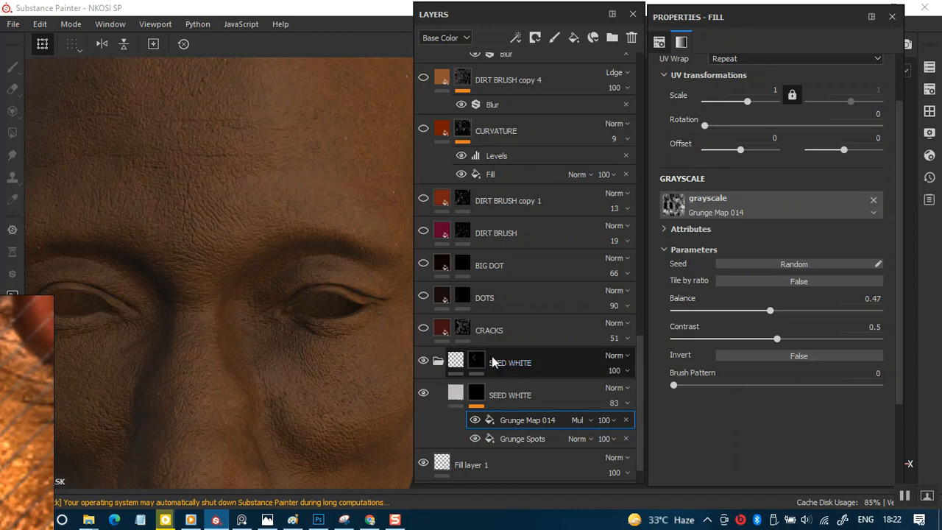
- Collapse the SEED WHITE folder, make the CRACKS layer visible with its mask selected, and view its effect on the face
click(439, 361)
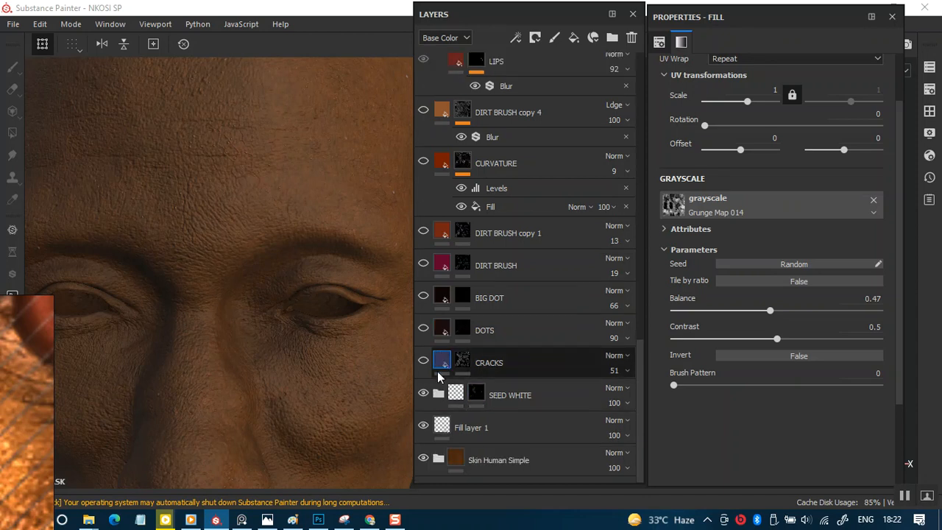
click(486, 389)
click(467, 357)
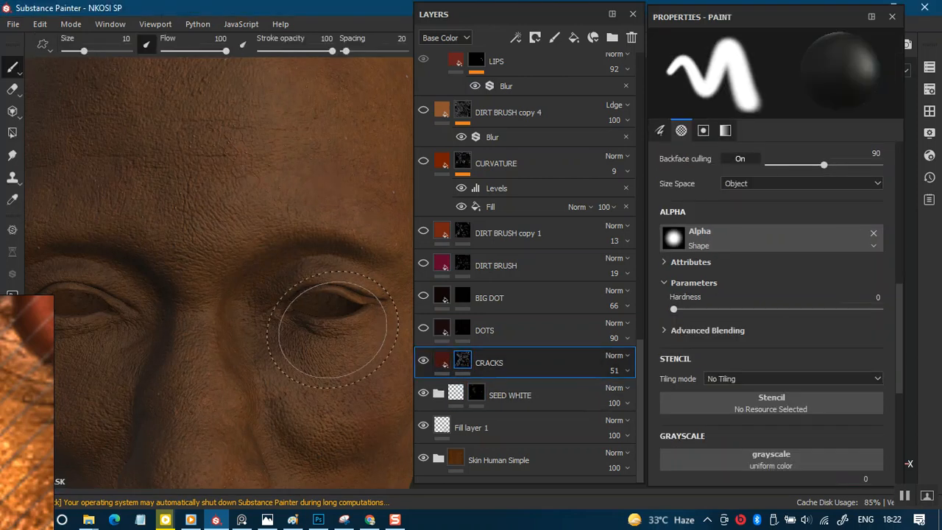
scroll(265, 193, down, 3)
alt+middle_drag(235, 248, 281, 243)
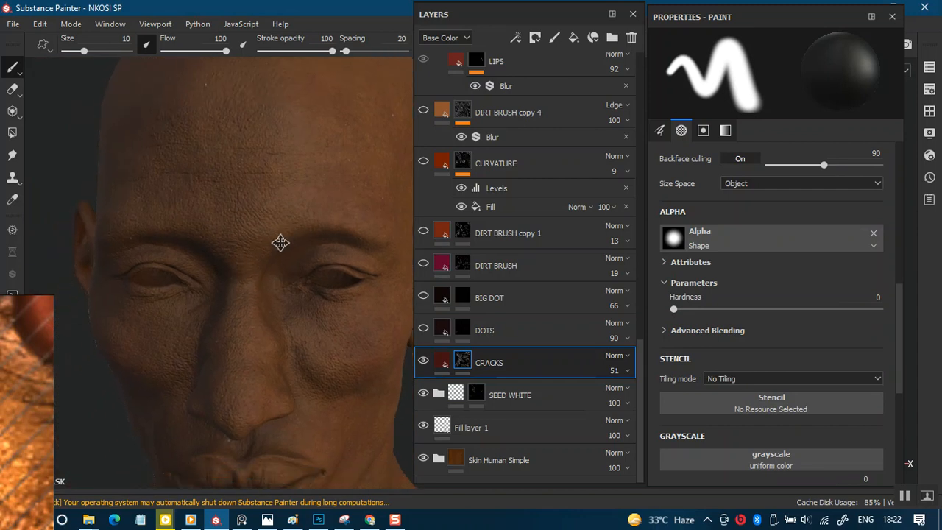
- Hide the SEED WHITE and Skin Human Simple folders to isolate the CRACKS layer, and show the properties of the CRACKS fill
alt+drag(286, 268, 312, 241)
alt+middle_drag(312, 241, 326, 273)
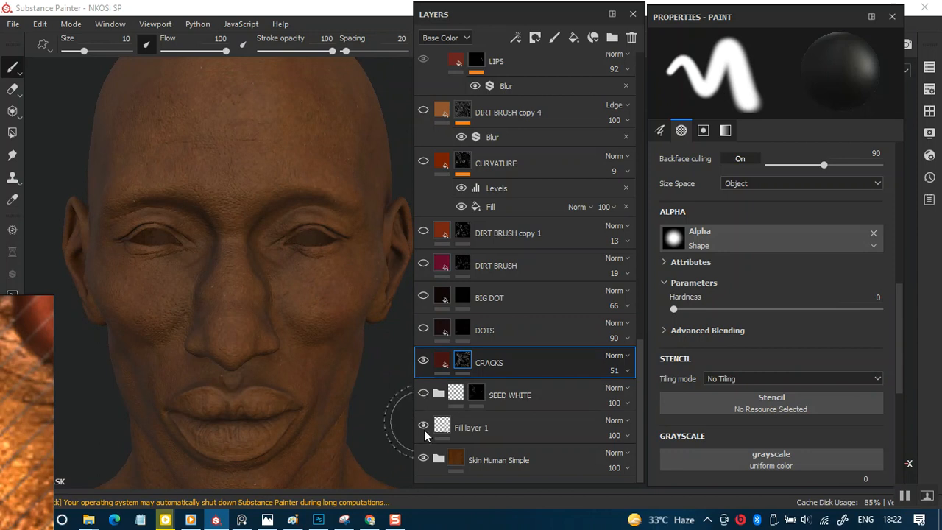
key(m)
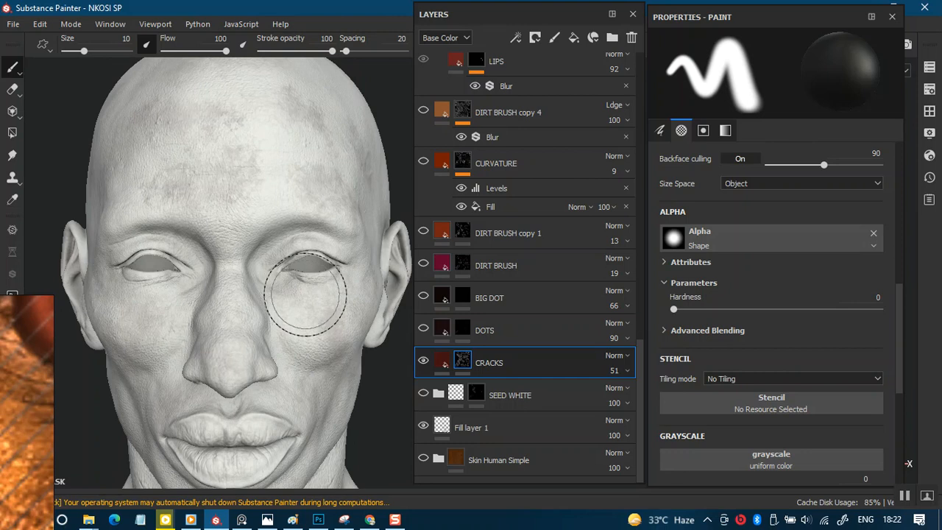
click(443, 360)
drag(902, 279, 900, 231)
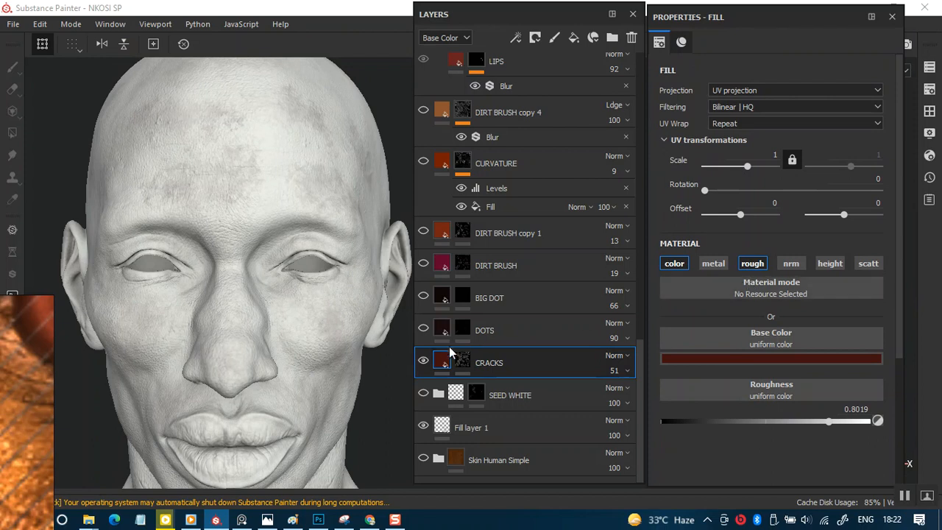
- Examine the isolated CRACKS pattern on the forehead, cheeks and nose
click(433, 375)
alt+drag(300, 340, 303, 360)
alt+drag(282, 308, 328, 322)
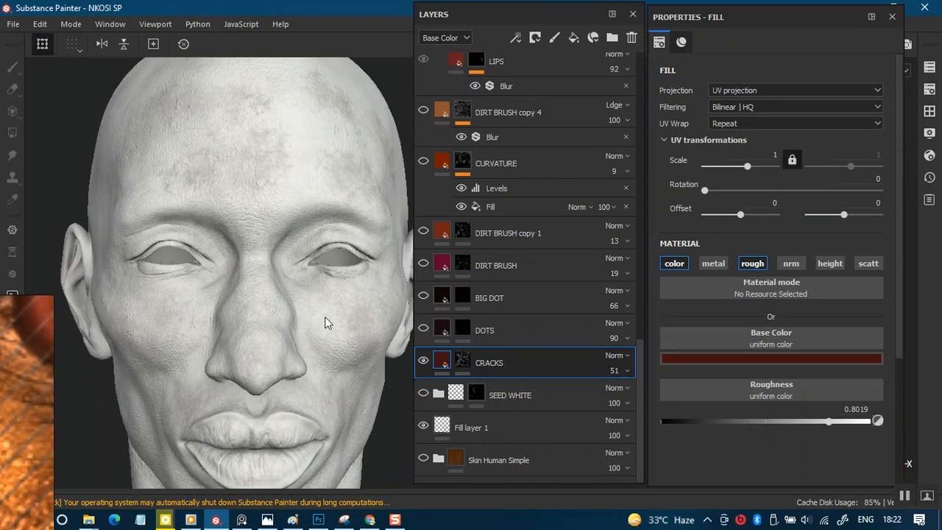
click(471, 362)
alt+drag(263, 341, 269, 321)
alt+drag(247, 361, 242, 325)
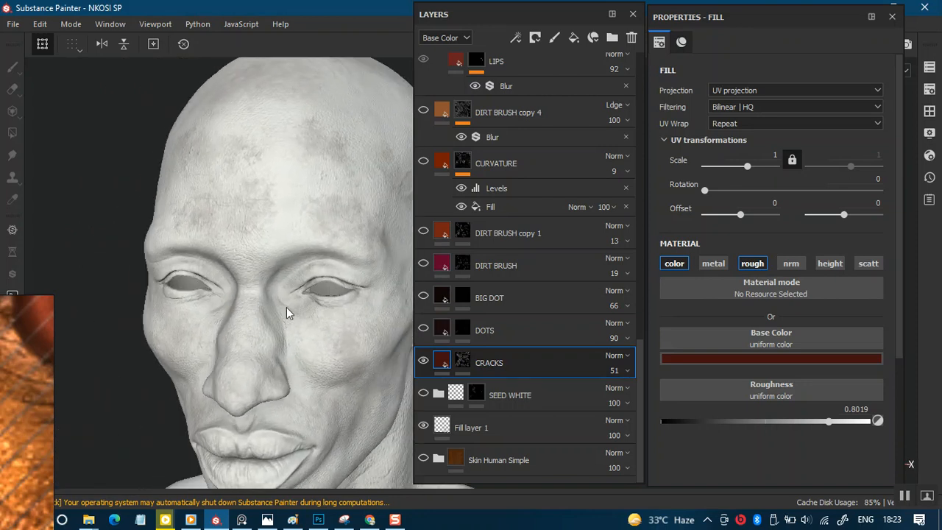
mouse_move(246, 328)
alt+middle_down()
mouse_move(331, 328)
mouse_move(337, 320)
mouse_move(259, 318)
alt+middle_up()
mouse_move(259, 318)
alt+mouse_down()
mouse_move(312, 293)
mouse_move(336, 301)
mouse_move(304, 362)
mouse_move(261, 330)
alt+mouse_up()
- Examine the CRACKS coverage around the whole head and the back of the neck under changed lighting
scroll(316, 261, down, 5)
alt+drag(316, 261, 267, 307)
shift+right_drag(267, 307, 251, 316)
alt+drag(278, 321, 373, 298)
mouse_move(314, 323)
alt+mouse_down()
mouse_move(300, 371)
mouse_move(185, 357)
mouse_move(307, 339)
alt+mouse_up()
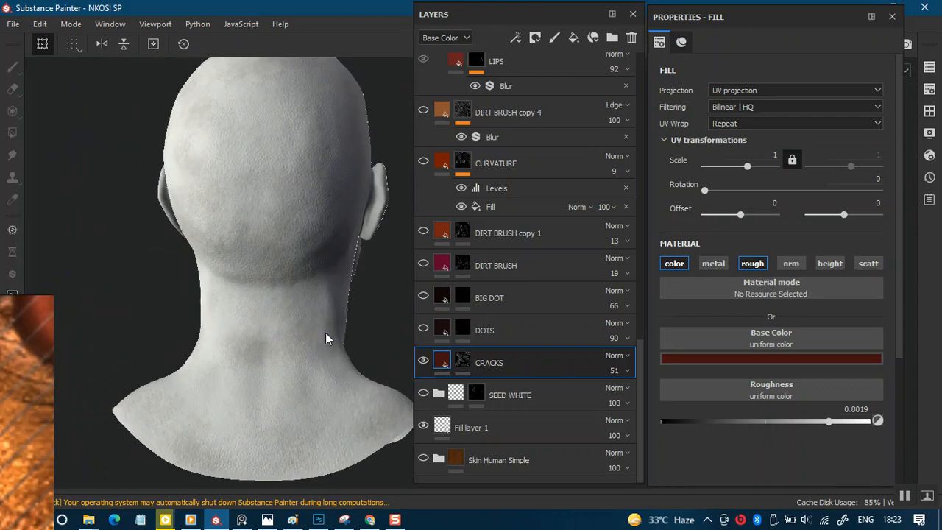
shift+right_drag(346, 322, 247, 350)
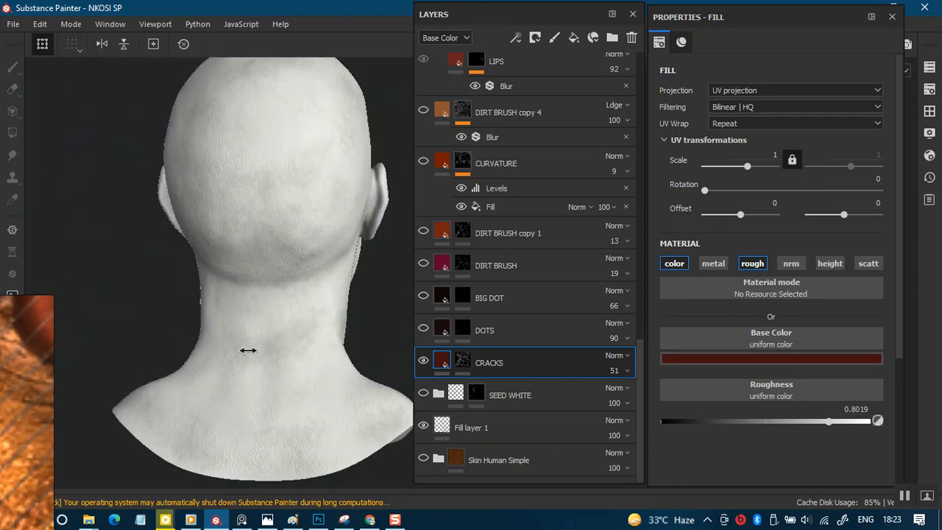
alt+drag(301, 371, 336, 319)
mouse_move(336, 320)
alt+right_down()
mouse_move(317, 334)
mouse_move(313, 309)
alt+right_up()
mouse_move(313, 309)
alt+mouse_down()
mouse_move(331, 290)
mouse_move(338, 321)
mouse_move(204, 331)
mouse_move(284, 326)
mouse_move(329, 360)
mouse_move(231, 311)
mouse_move(325, 332)
mouse_move(275, 326)
alt+mouse_up()
alt+right_drag(275, 326, 312, 366)
mouse_move(312, 366)
alt+mouse_down()
mouse_move(326, 321)
mouse_move(341, 326)
mouse_move(308, 320)
alt+mouse_up()
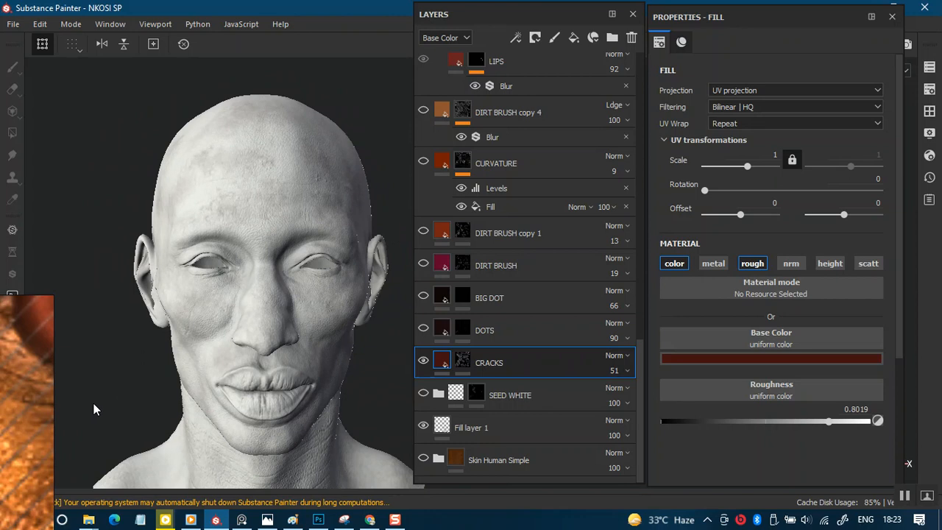
- Bring the reference skin map over the panels and examine its forehead, cheeks and eye area at several magnifications
drag(28, 425, 655, 260)
scroll(599, 260, down, 5)
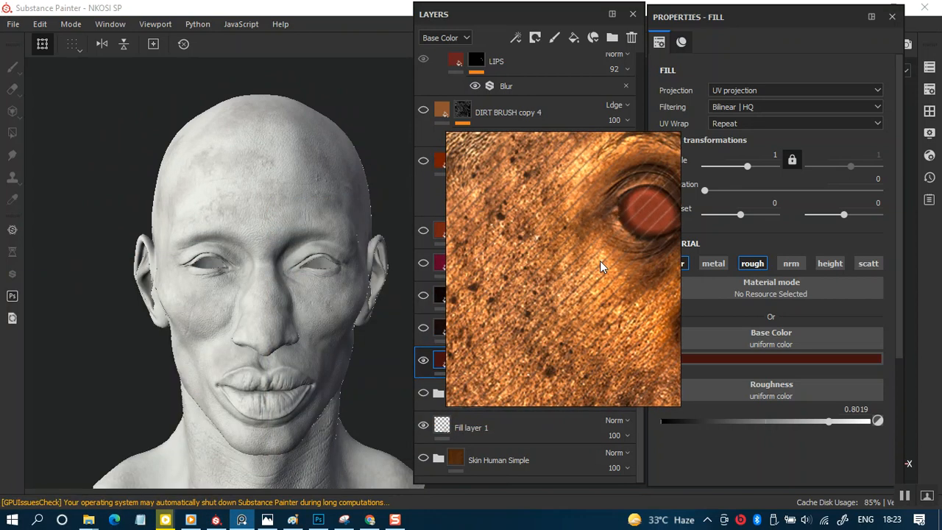
scroll(589, 276, down, 4)
scroll(561, 297, up, 4)
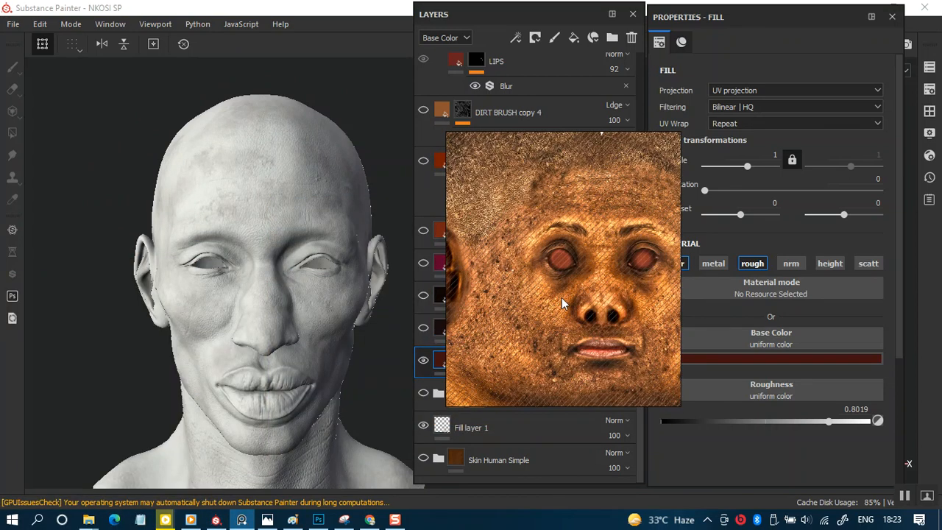
scroll(560, 308, up, 3)
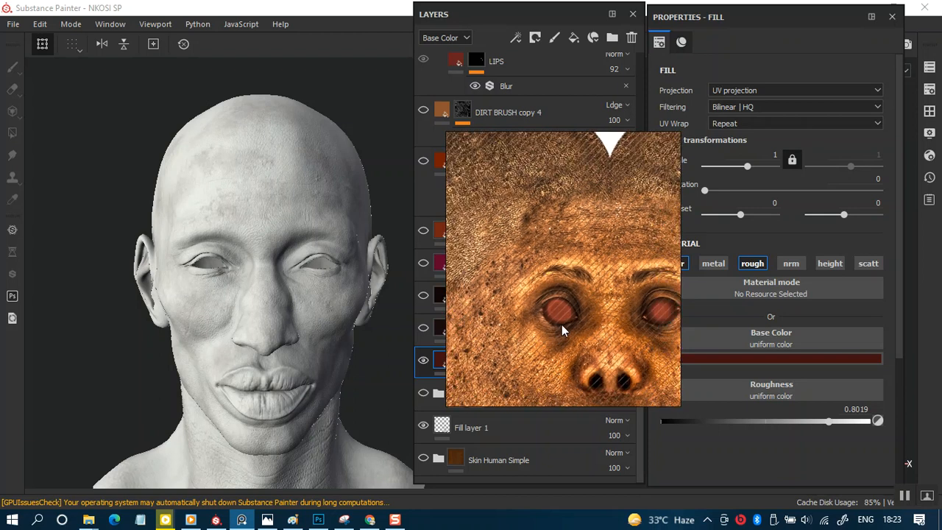
- Switch to Photoshop, move the reference image aside, select the entire 39.jpg canvas and activate the Brush tool
click(329, 520)
drag(573, 276, 14, 407)
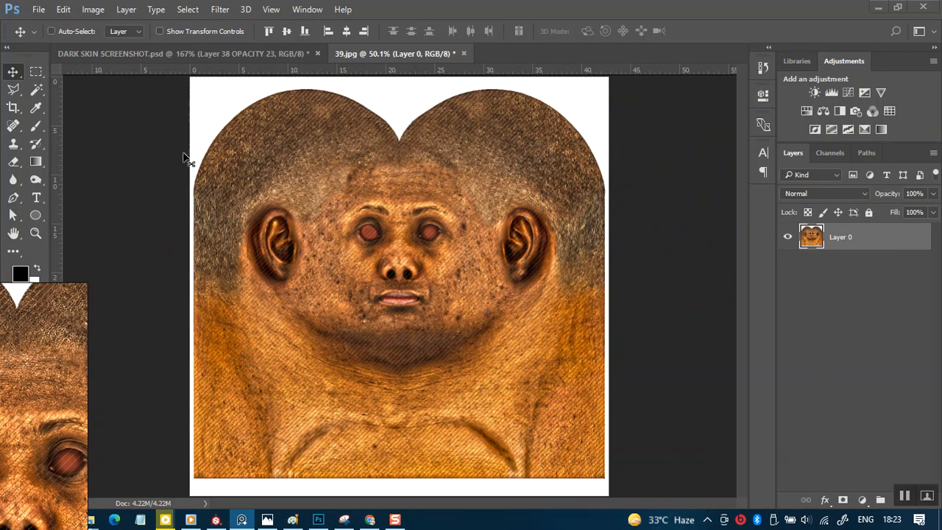
click(117, 149)
key(ctrl+a)
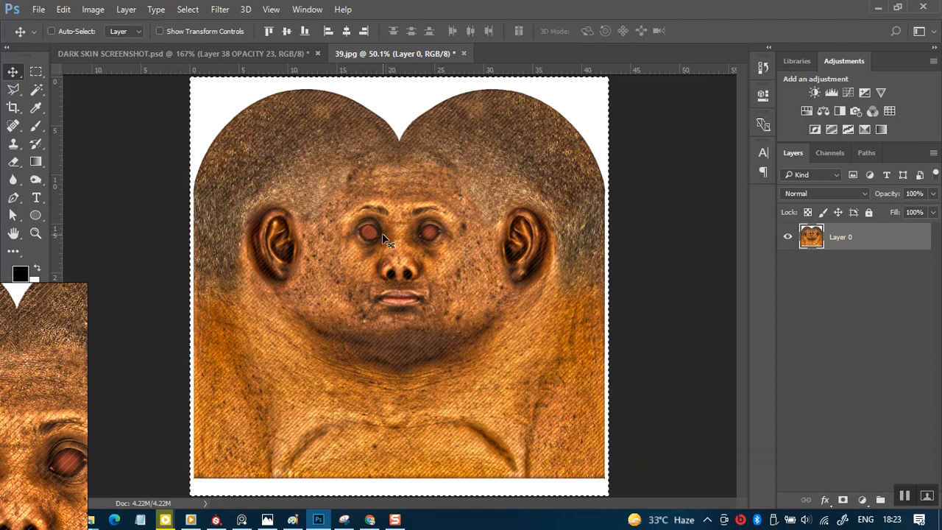
click(36, 126)
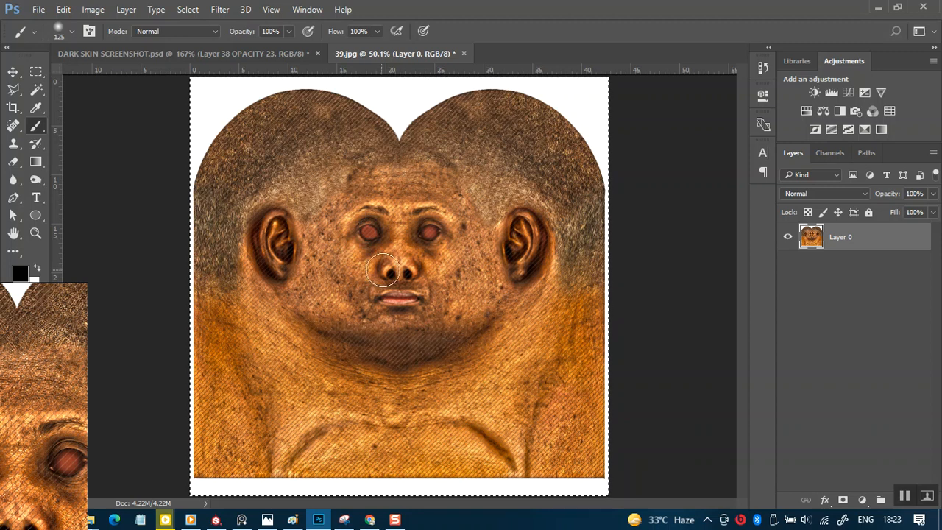
- Enlarge the face in 39.jpg to 200% and reduce the brush size to 90
key(ctrl+minus)
key(ctrl+plus)
key(ctrl+plus)
key(ctrl+plus)
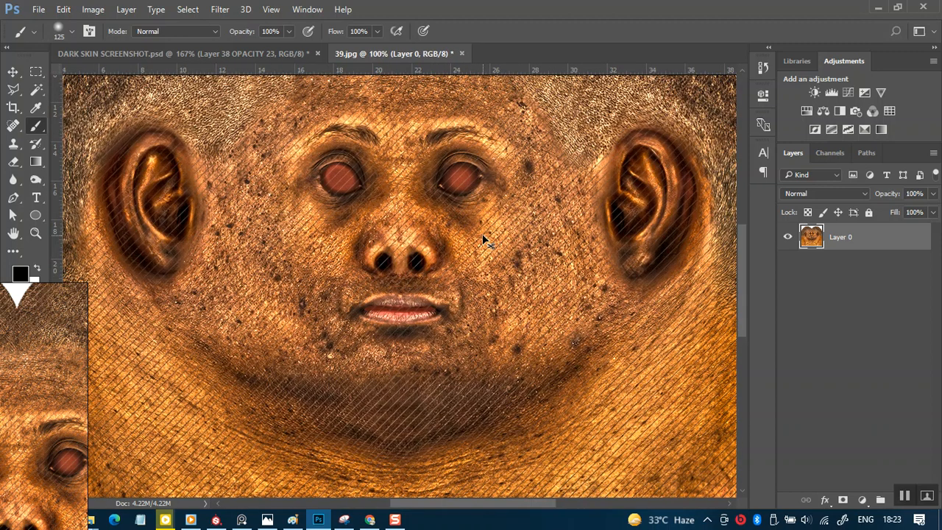
key(ctrl+plus)
key(bracketleft)
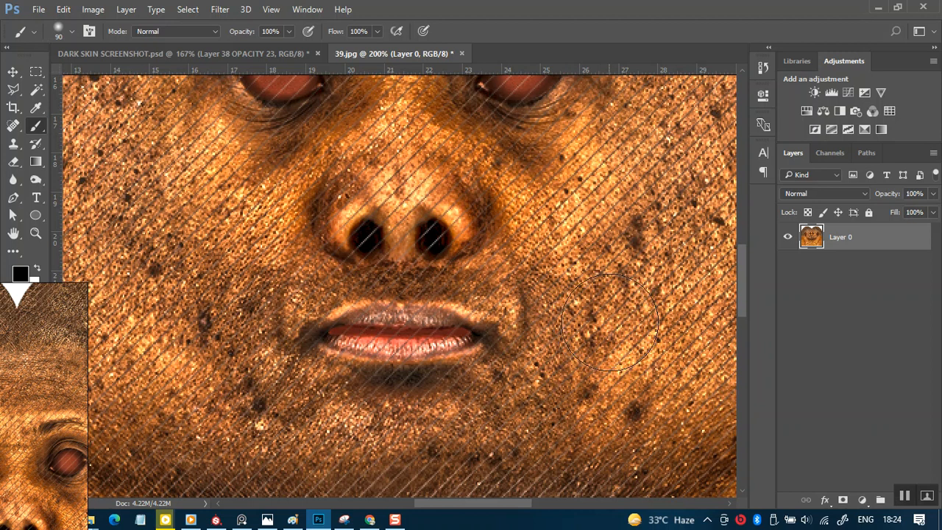
drag(611, 310, 483, 353)
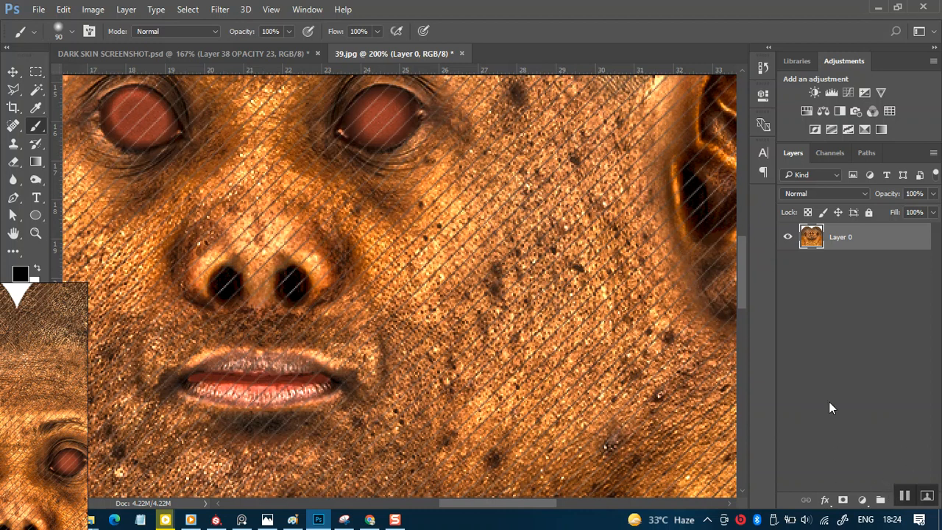
- Create a new empty layer above the face map in Normal mode at 100% opacity
click(127, 9)
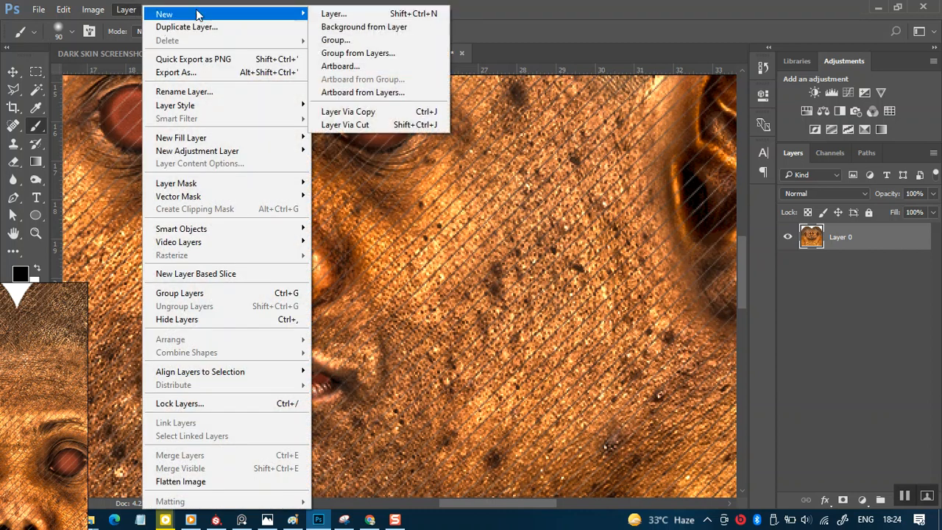
click(208, 10)
click(127, 10)
mouse_move(211, 14)
click(333, 13)
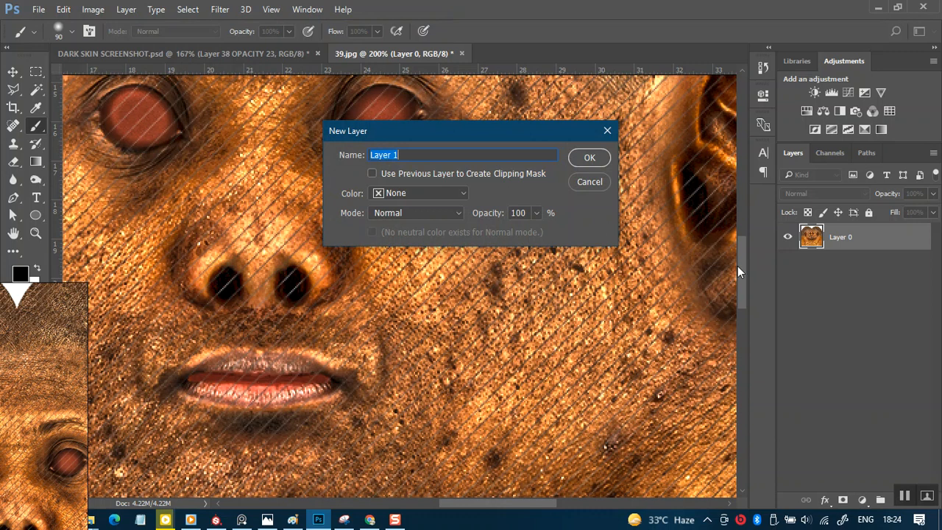
click(589, 158)
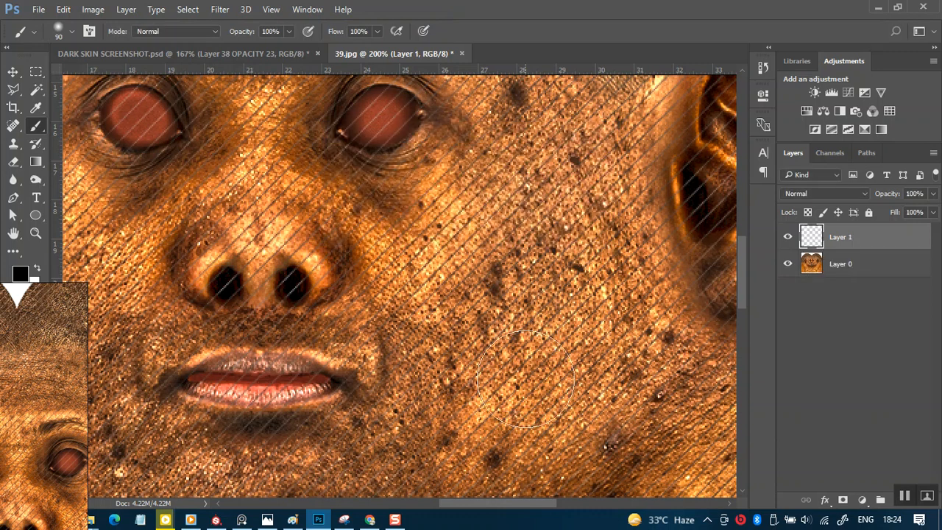
- Paint separate soft black blotches on the new layer, scattered irregularly over the cheeks, chin, jaw, temples and forehead
mouse_move(507, 368)
mouse_down()
mouse_move(441, 326)
mouse_move(378, 355)
mouse_move(399, 408)
mouse_move(511, 318)
mouse_move(510, 378)
mouse_move(500, 240)
mouse_up()
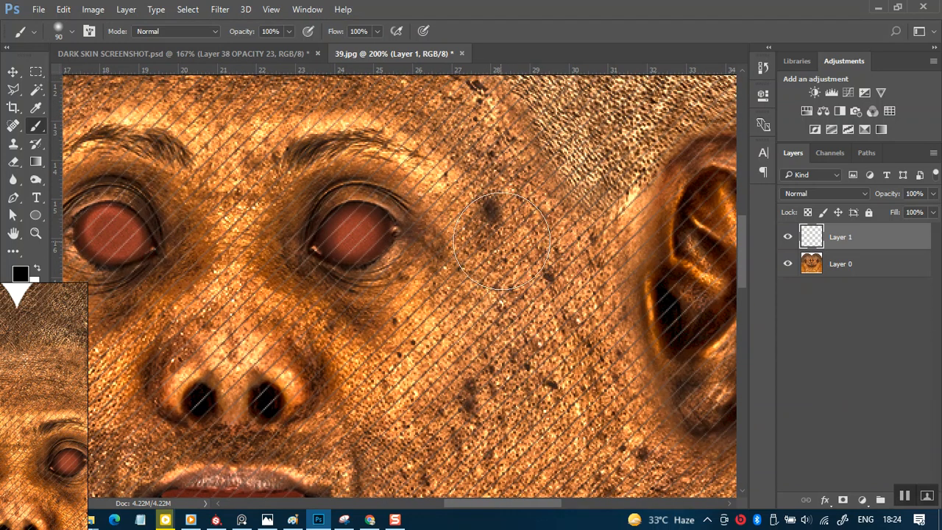
click(492, 238)
drag(535, 396, 551, 222)
click(544, 186)
mouse_move(522, 389)
mouse_down()
mouse_move(522, 273)
mouse_move(550, 218)
mouse_up()
click(465, 164)
drag(286, 256, 555, 334)
click(578, 298)
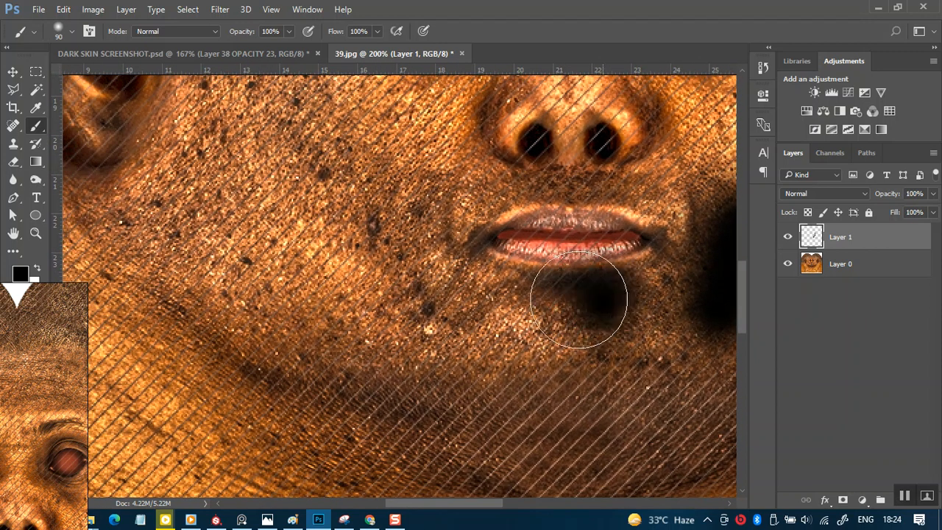
drag(473, 328, 456, 340)
click(416, 324)
mouse_move(340, 282)
mouse_down()
mouse_move(414, 309)
mouse_move(422, 334)
mouse_move(442, 295)
mouse_up()
click(416, 301)
drag(265, 381, 325, 320)
click(340, 302)
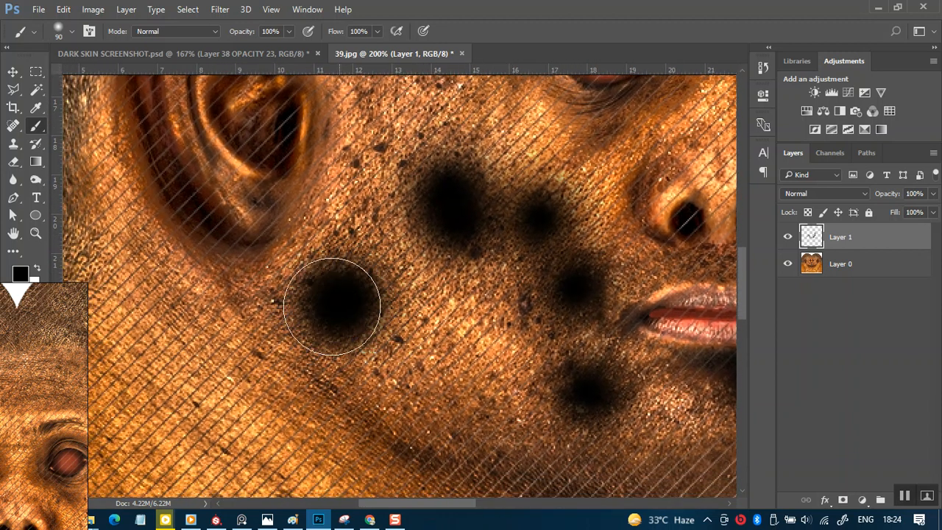
drag(420, 321, 351, 448)
drag(346, 294, 343, 452)
drag(278, 250, 277, 311)
click(318, 306)
mouse_move(378, 302)
mouse_down()
mouse_move(227, 389)
mouse_move(195, 419)
mouse_up()
click(226, 283)
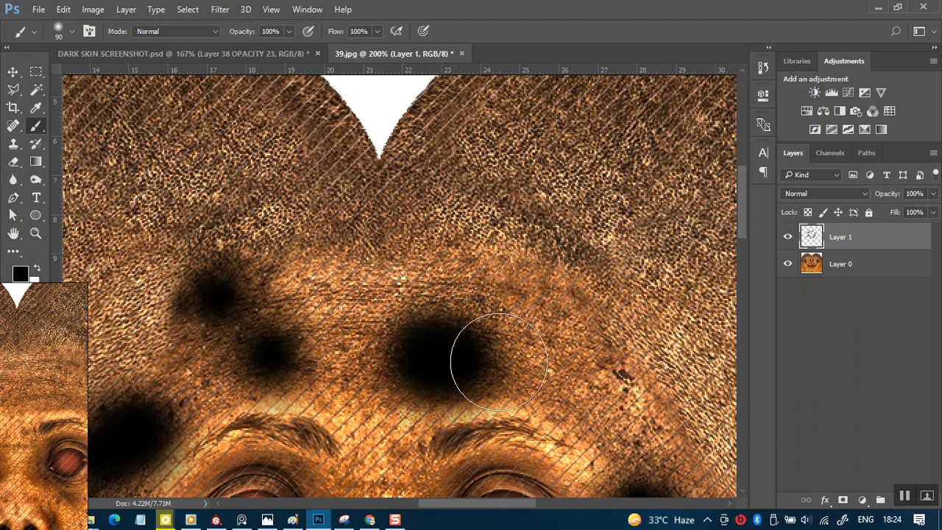
drag(526, 364, 490, 280)
click(536, 378)
mouse_move(445, 216)
mouse_down()
mouse_move(448, 273)
mouse_move(459, 287)
mouse_move(435, 316)
mouse_move(471, 346)
mouse_up()
drag(478, 250, 423, 217)
mouse_move(505, 368)
mouse_down()
mouse_move(505, 257)
mouse_move(542, 141)
mouse_move(508, 208)
mouse_up()
click(544, 192)
drag(519, 346, 641, 287)
click(488, 261)
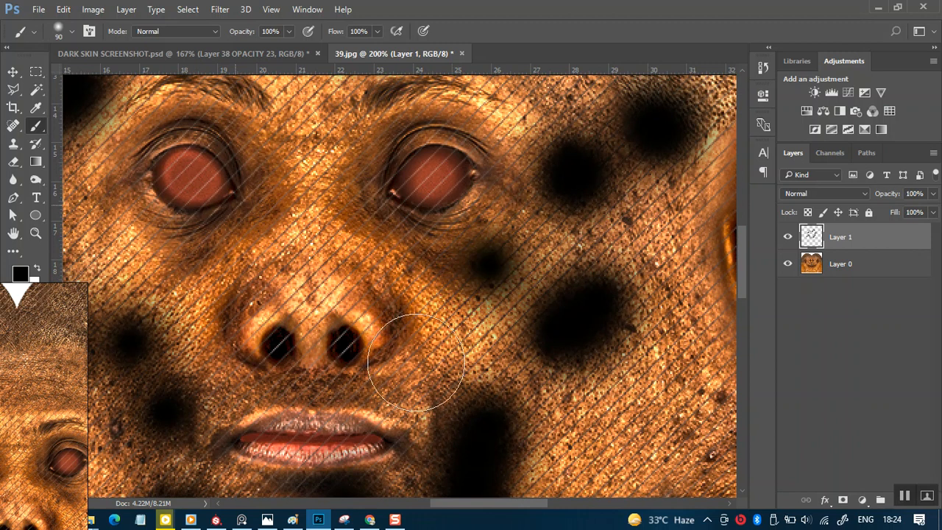
- Paint a continuous black band below the eyes across the nose bridge, extend it down one cheek, and undo the extension
drag(206, 221, 456, 206)
drag(483, 330, 426, 419)
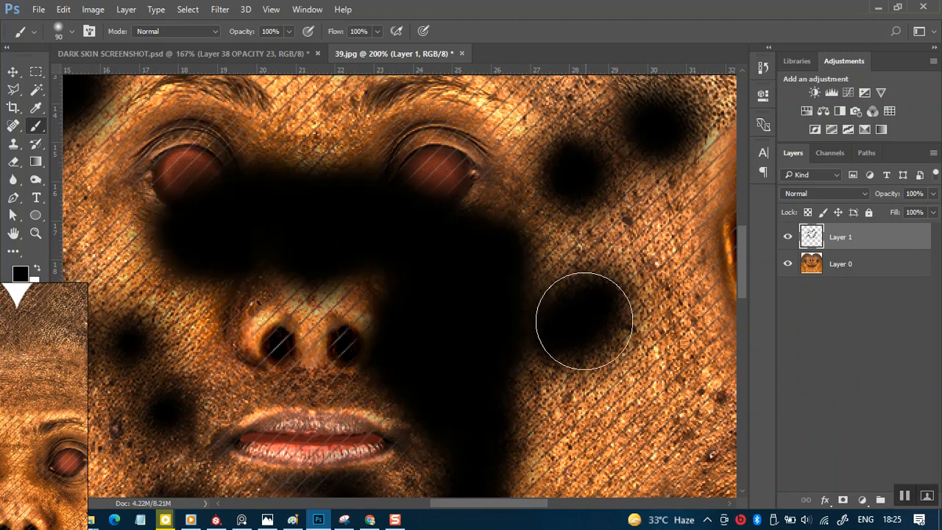
key(ctrl+z)
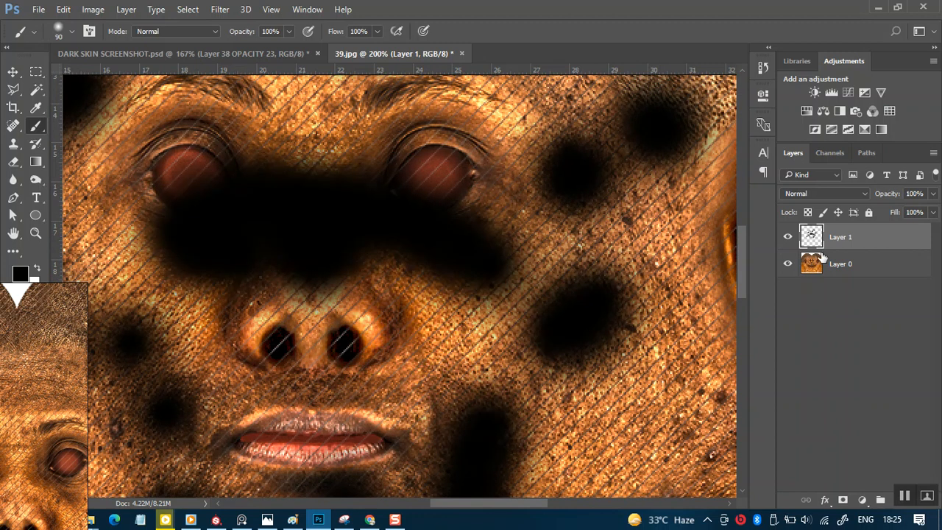
- Hide the painted blotch layer to view the bare skin around the nose and mouth, and switch back to Substance Painter
click(789, 236)
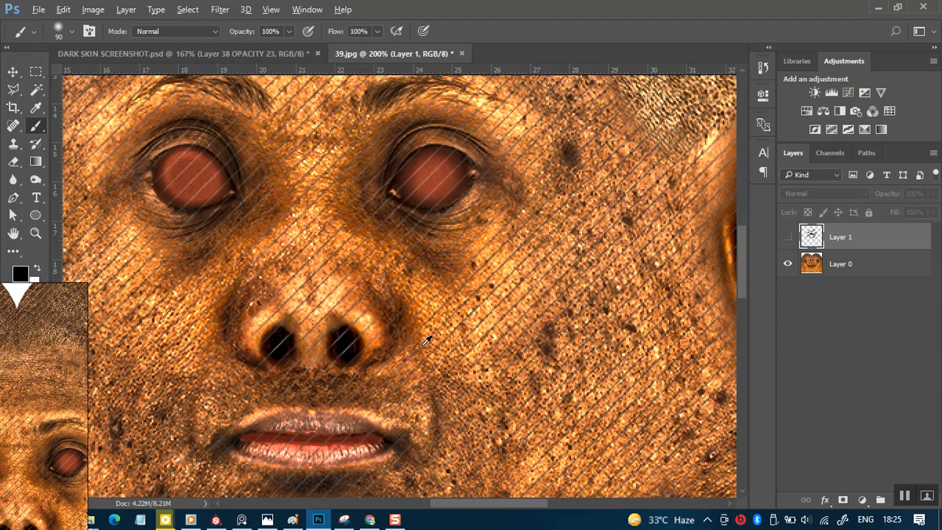
drag(427, 360, 500, 221)
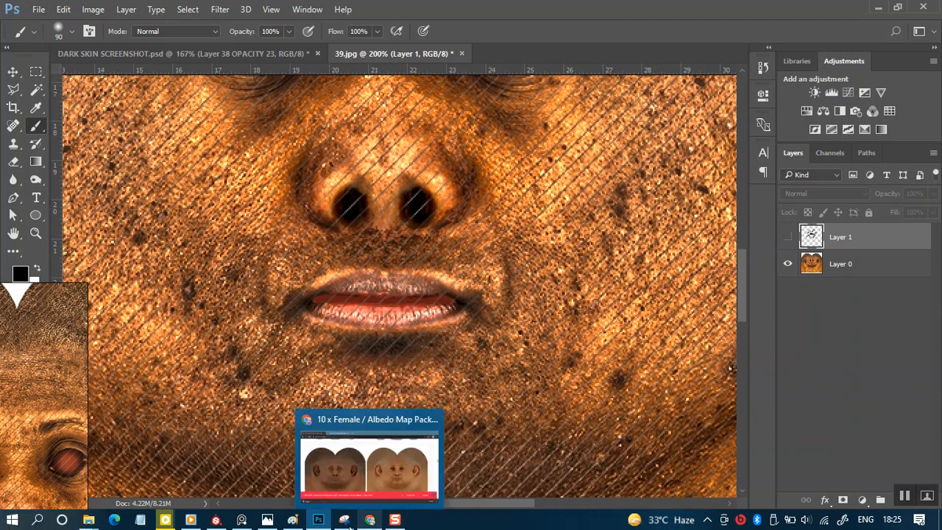
click(216, 519)
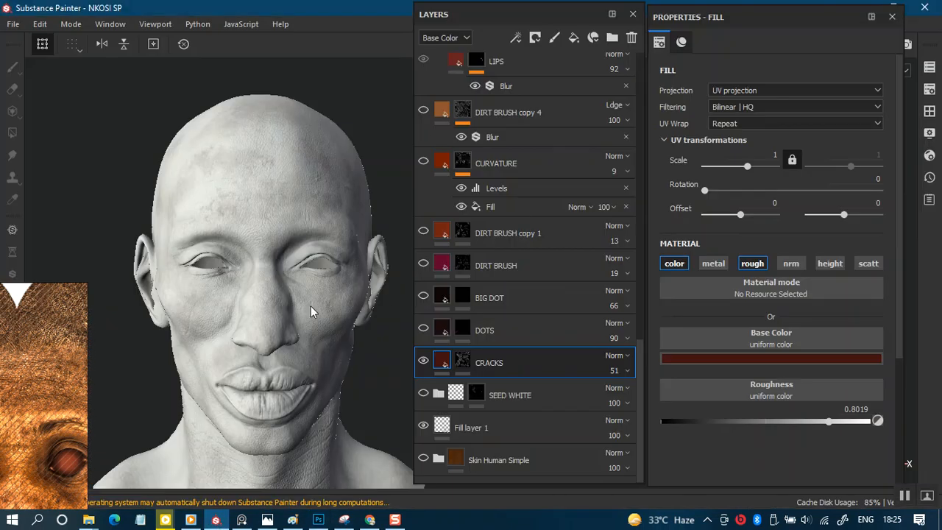
- Set the CRACKS layer's opacity to 100 and examine its patches on the face in the material view
scroll(310, 312, up, 3)
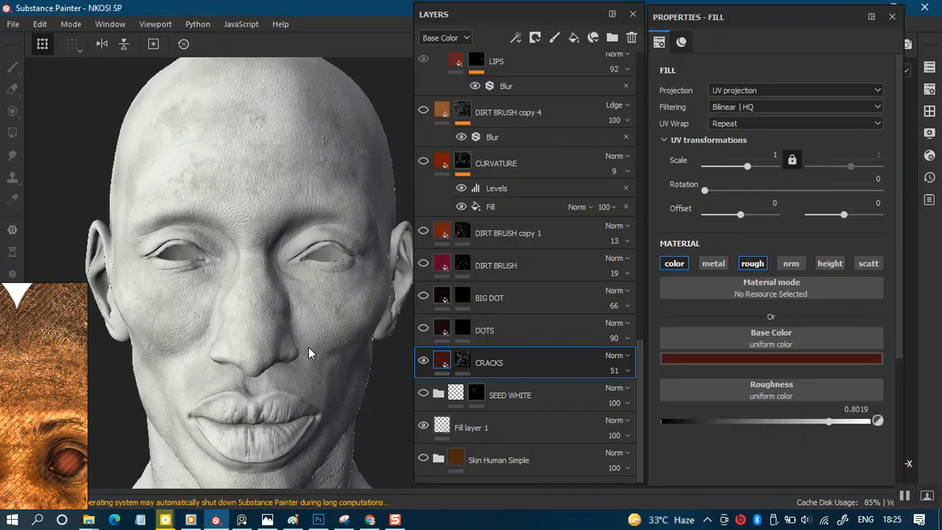
key(b)
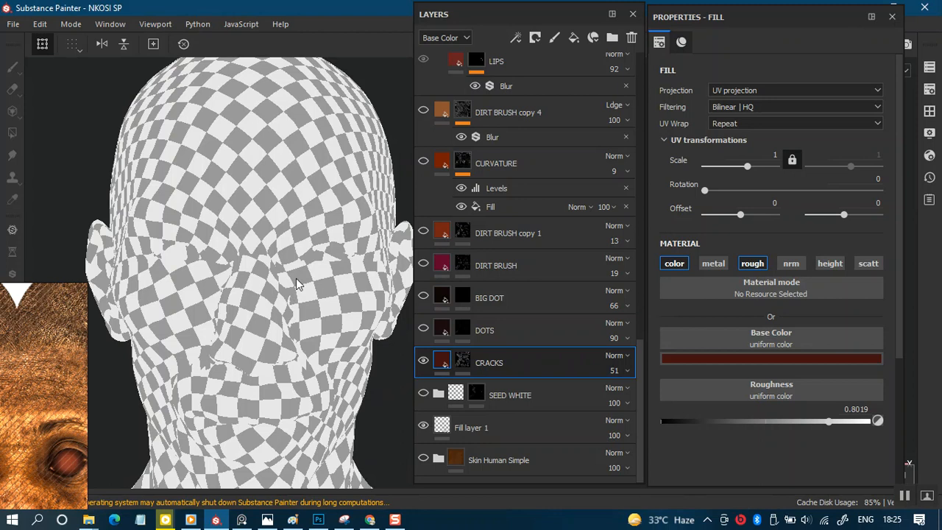
click(625, 371)
drag(639, 398, 666, 397)
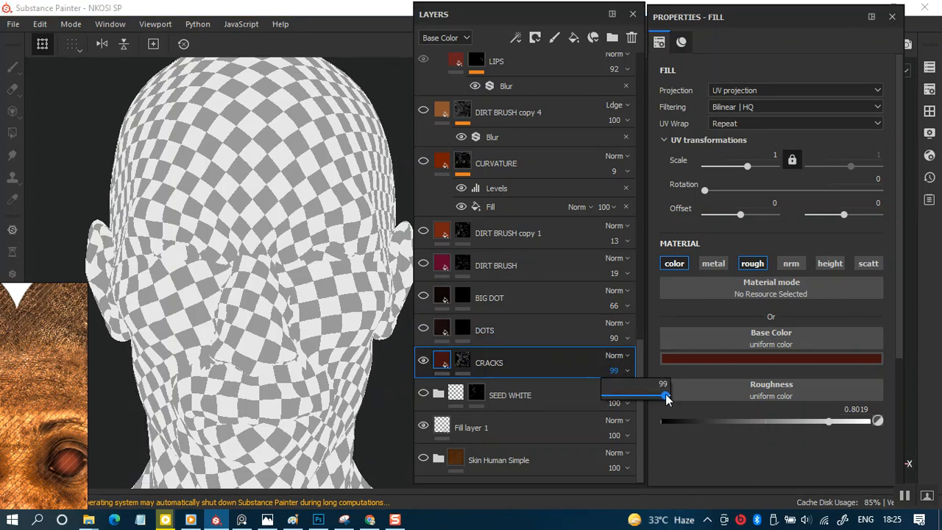
key(m)
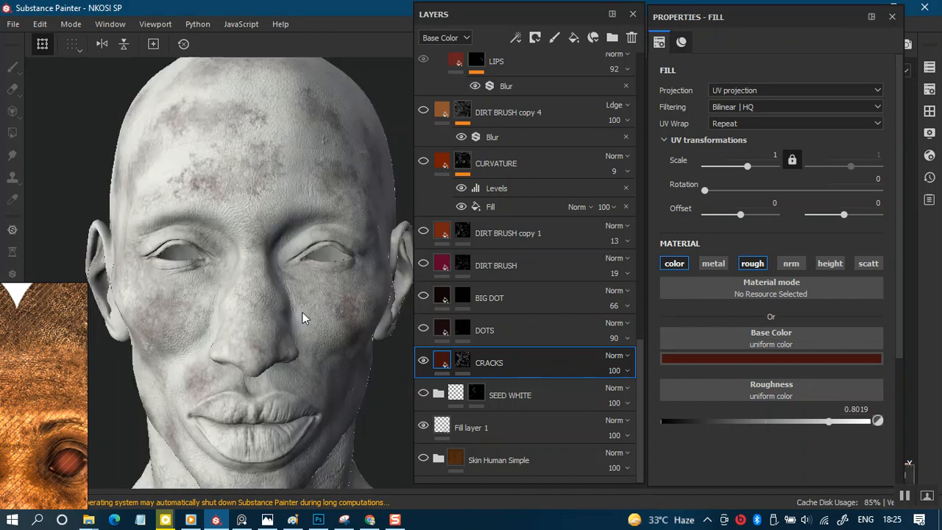
alt+drag(295, 312, 244, 312)
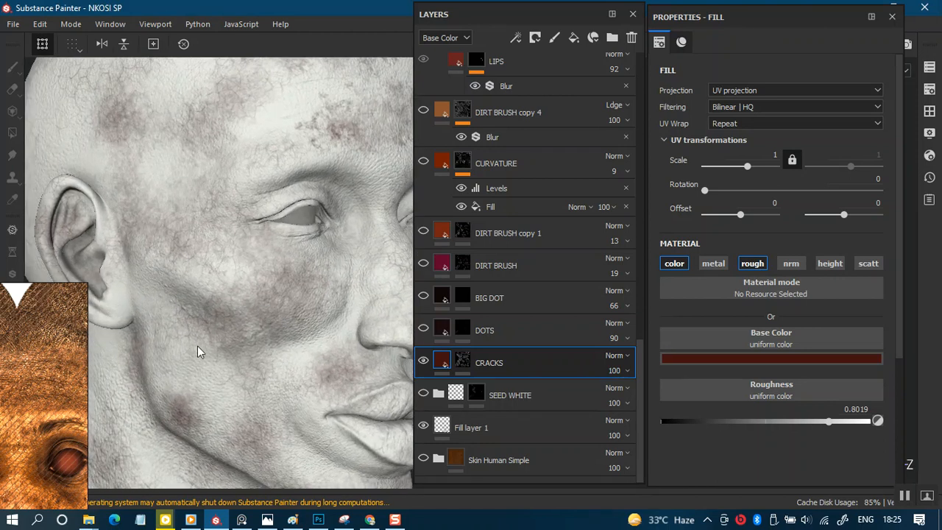
- Compare the scattered CRACKS patches on the cheek, temple and forehead with the reference skin map
alt+drag(131, 373, 237, 316)
drag(52, 412, 78, 379)
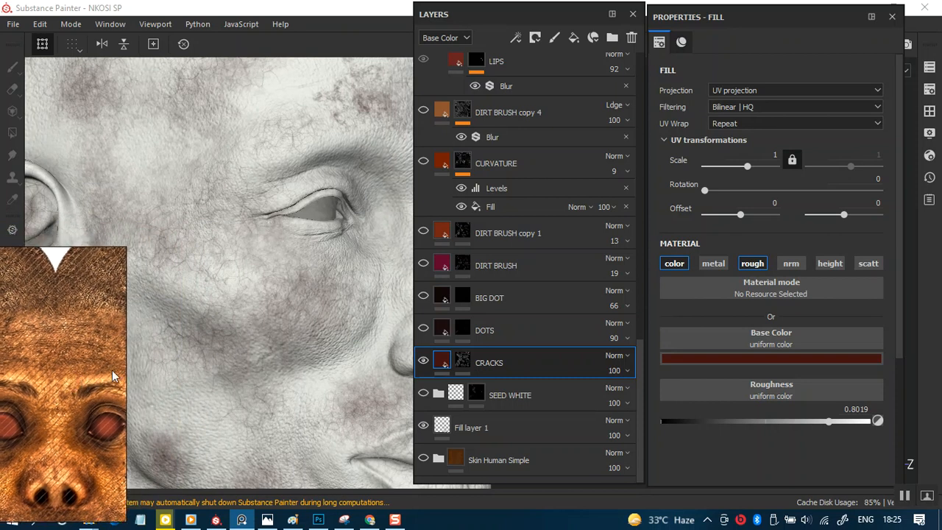
click(293, 288)
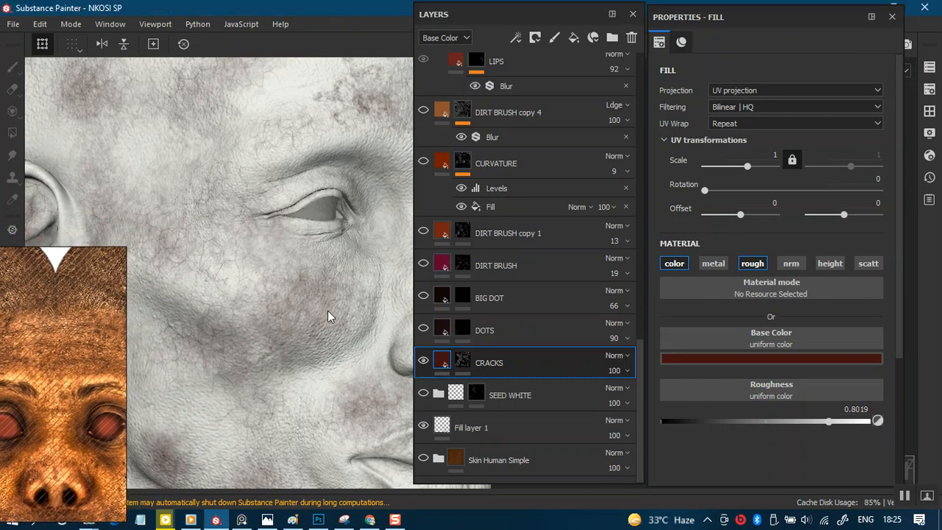
alt+drag(313, 307, 327, 271)
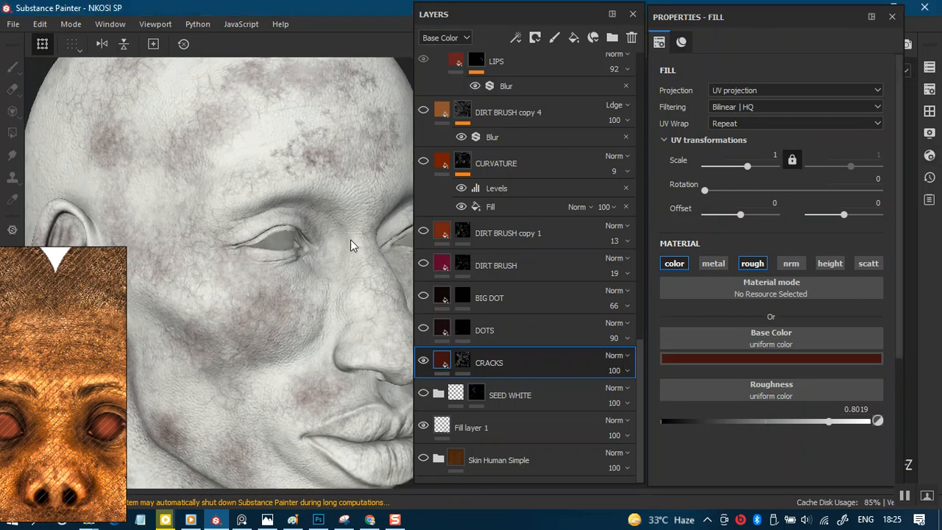
key(Tab)
key(Tab)
alt+drag(372, 254, 293, 235)
right_drag(76, 336, 9, 395)
mouse_move(453, 243)
alt+mouse_down()
mouse_move(504, 269)
mouse_move(542, 252)
mouse_move(490, 270)
mouse_move(694, 235)
alt+mouse_up()
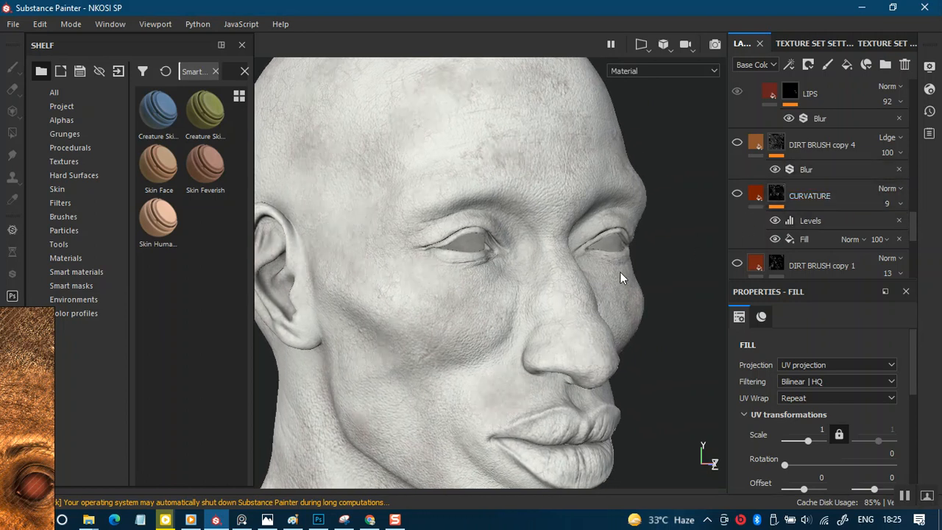
- Widen the shelf, search its brushes for "dirt", and pick the Dirt 1 brush
click(81, 217)
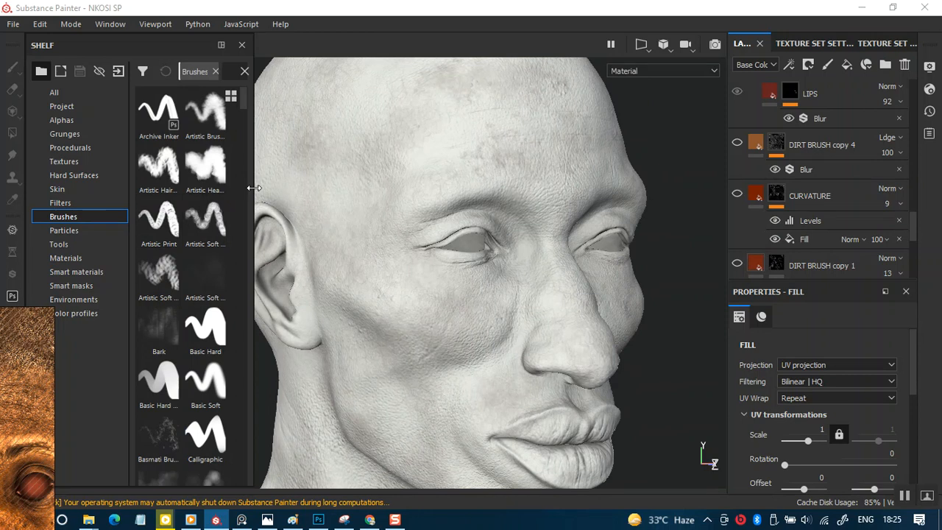
click(258, 193)
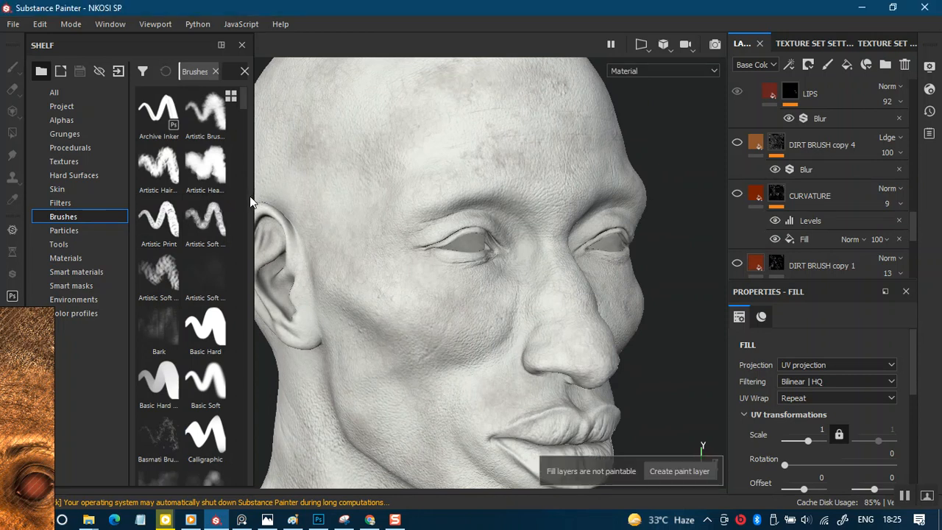
drag(252, 198, 324, 204)
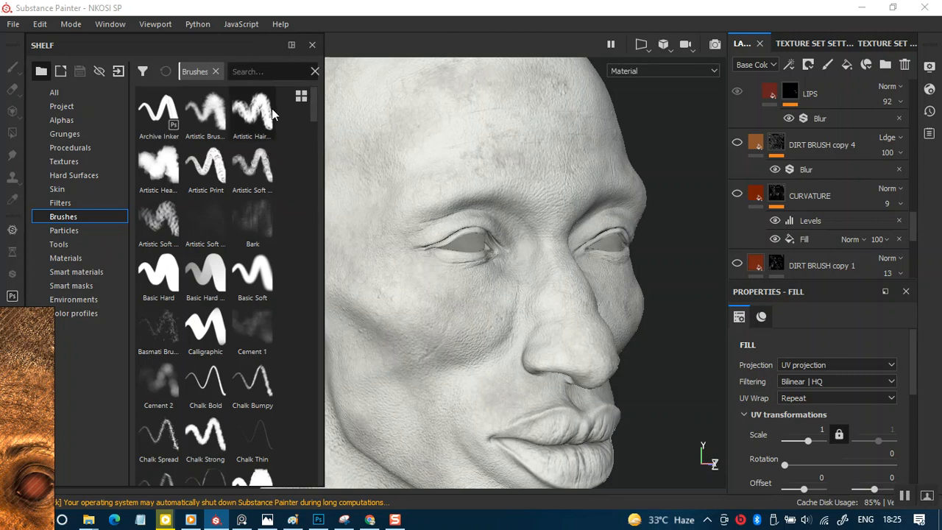
text(dirt)
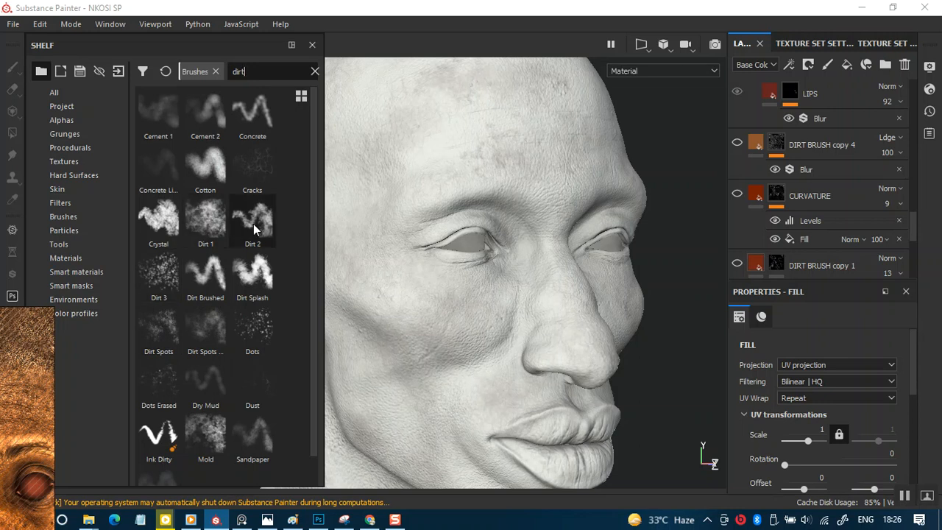
click(491, 162)
click(206, 230)
alt+right_drag(514, 284, 498, 353)
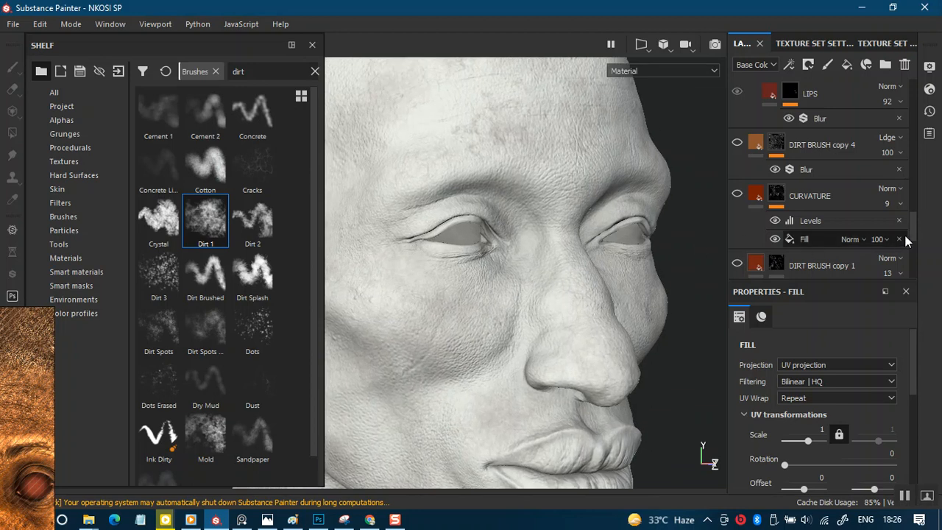
- Set the CRACKS layer's opacity to 100 and activate its mask for painting with the brush
scroll(905, 243, down, 5)
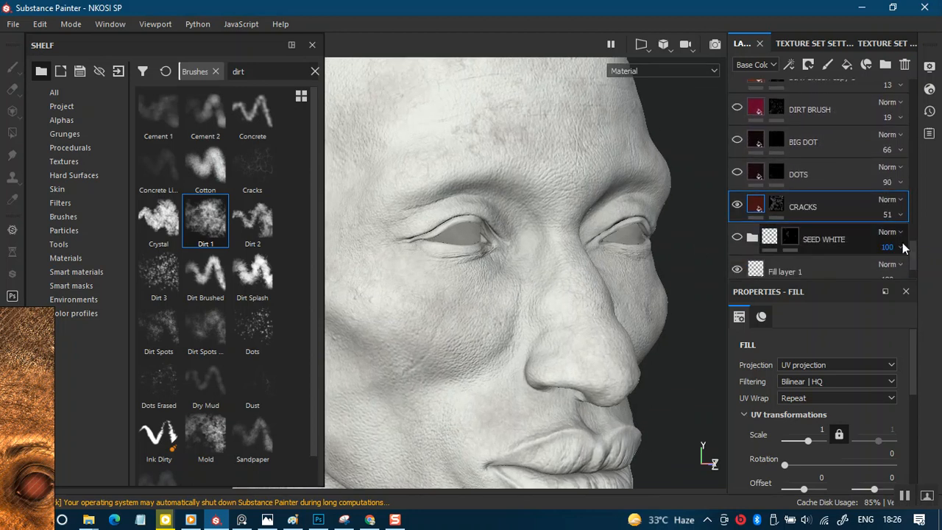
click(900, 214)
drag(906, 243, 928, 240)
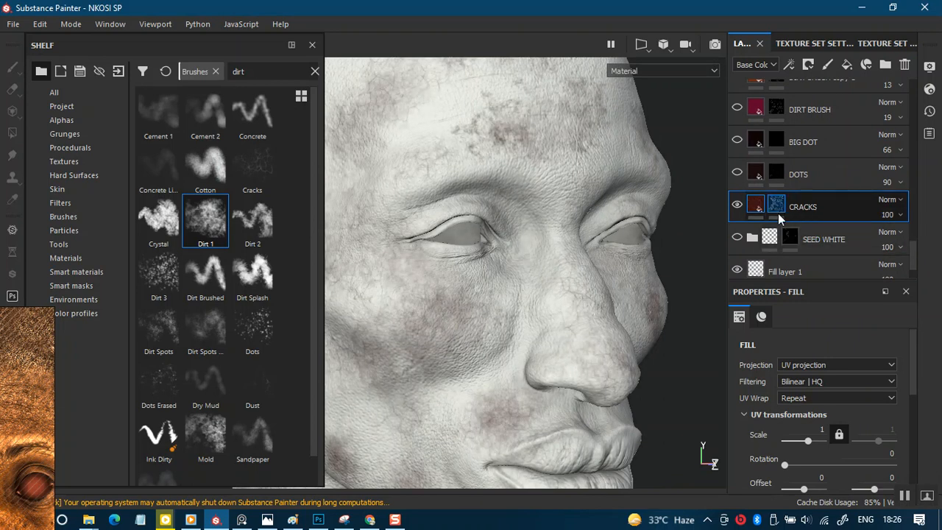
key(1)
mouse_move(599, 248)
alt+mouse_down()
mouse_move(508, 346)
mouse_move(487, 329)
mouse_move(463, 357)
alt+mouse_up()
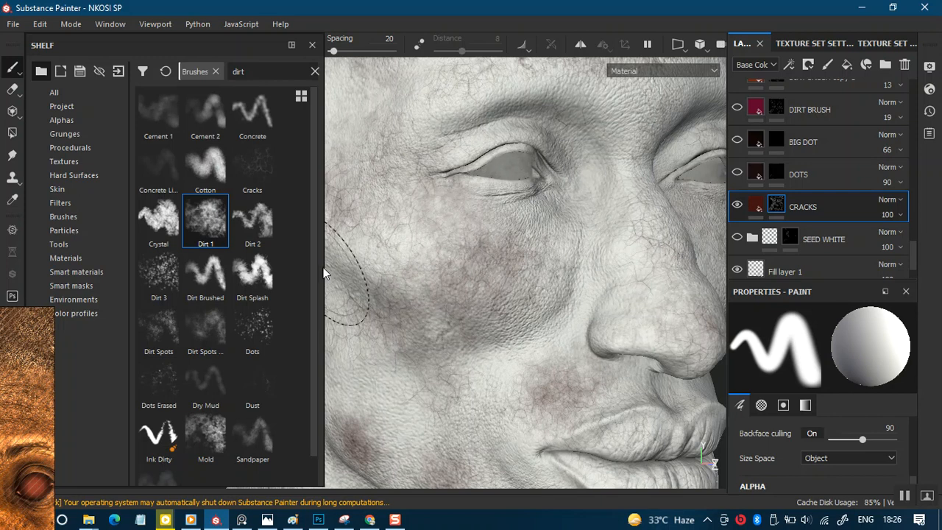
drag(324, 271, 293, 270)
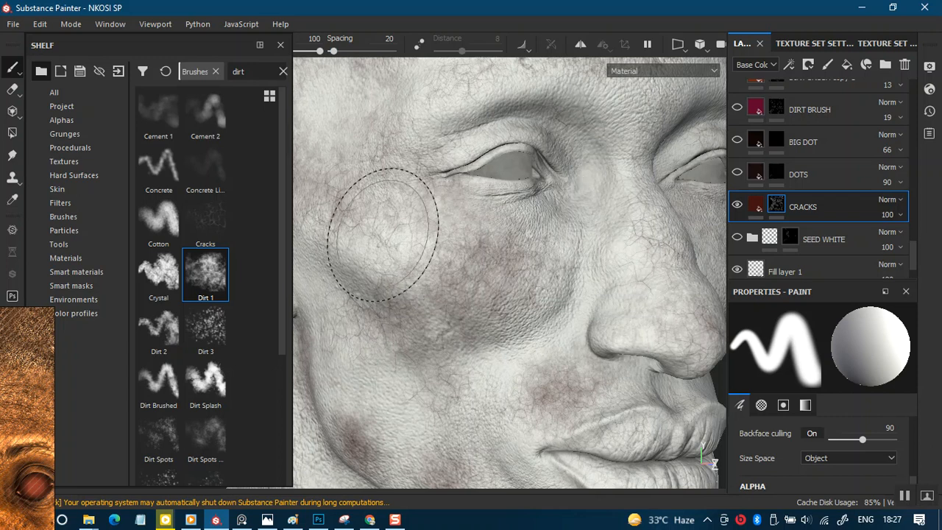
- Set the soft brush's flow to 46 and stroke opacity to 50, and paint lightly on the CRACKS mask around the temple
key(Tab)
mouse_move(252, 221)
alt+mouse_down()
mouse_move(166, 284)
mouse_move(209, 167)
alt+mouse_up()
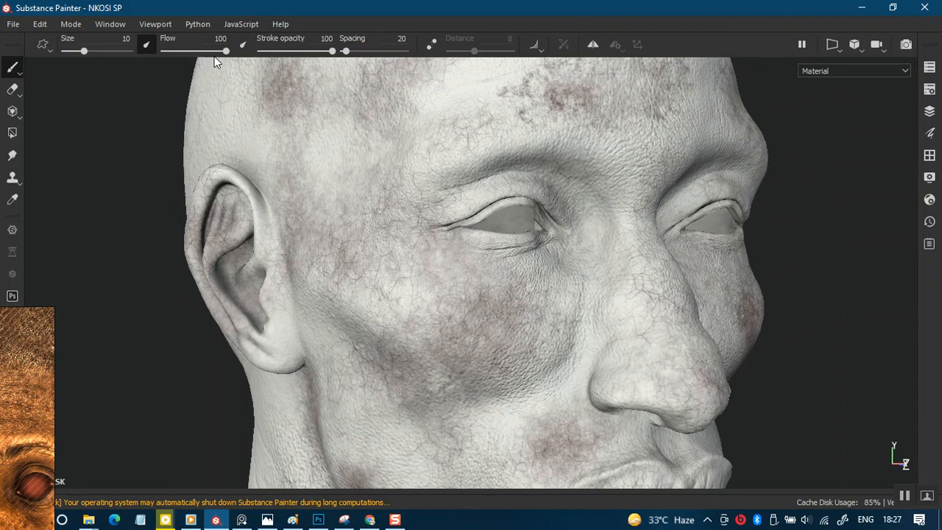
drag(215, 52, 193, 58)
scroll(390, 221, up, 5)
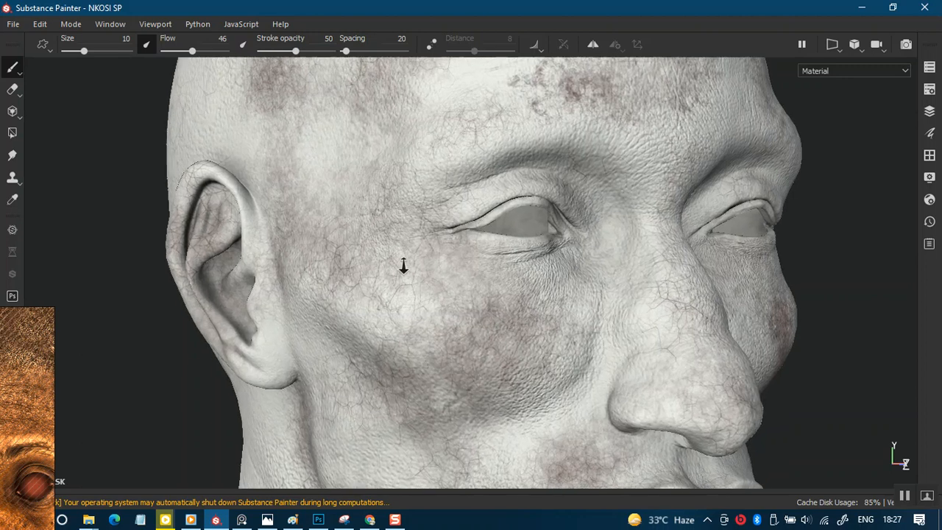
mouse_move(358, 105)
alt+mouse_down()
mouse_move(391, 199)
mouse_move(347, 221)
mouse_move(320, 184)
alt+mouse_up()
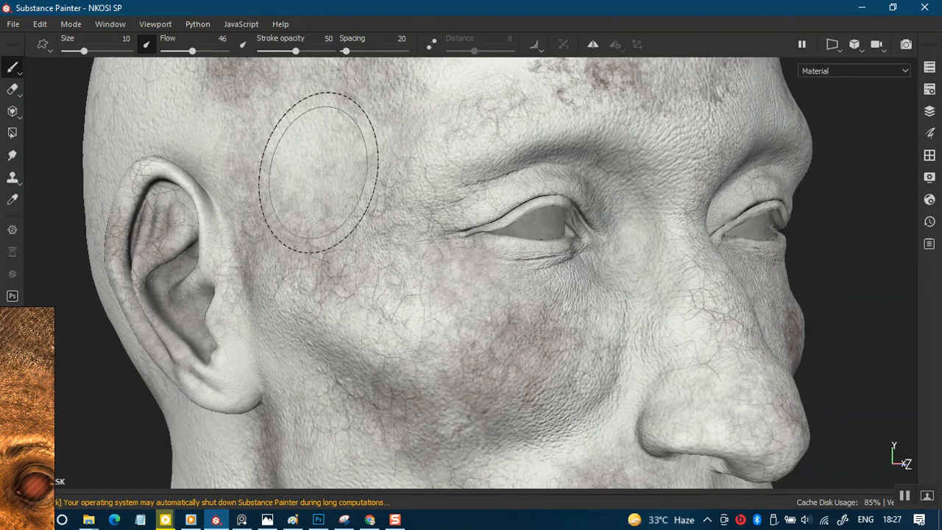
key(t)
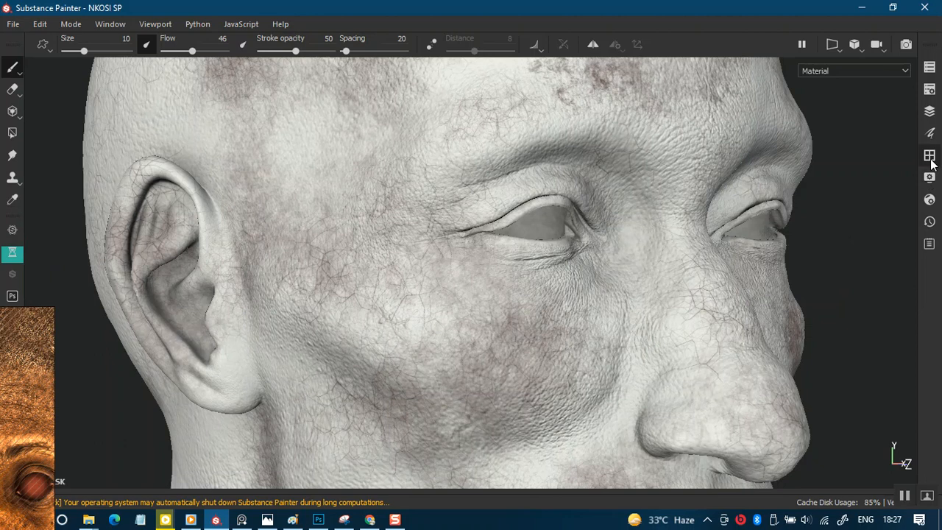
- Check the soft brush's alpha and hardness settings, and save the project
click(930, 135)
drag(913, 438, 912, 416)
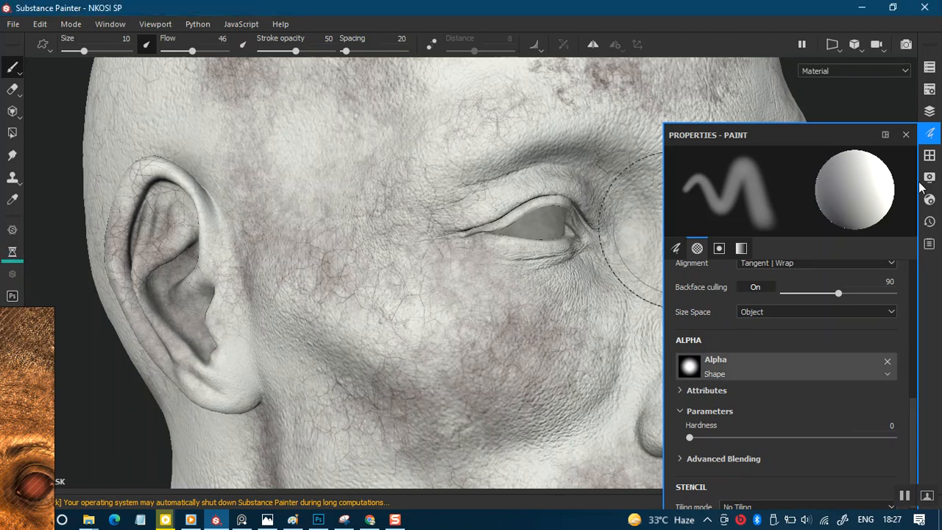
alt+drag(179, 158, 295, 210)
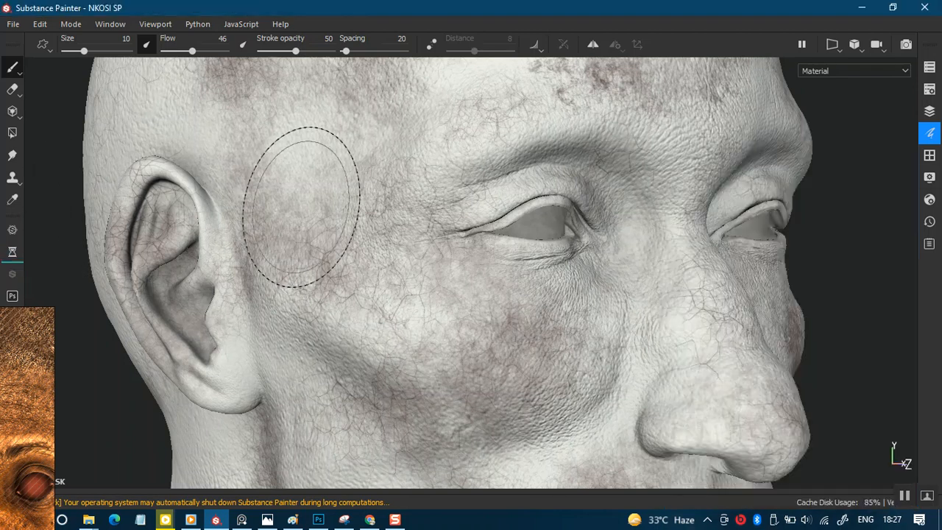
key(Tab)
key(ctrl+s)
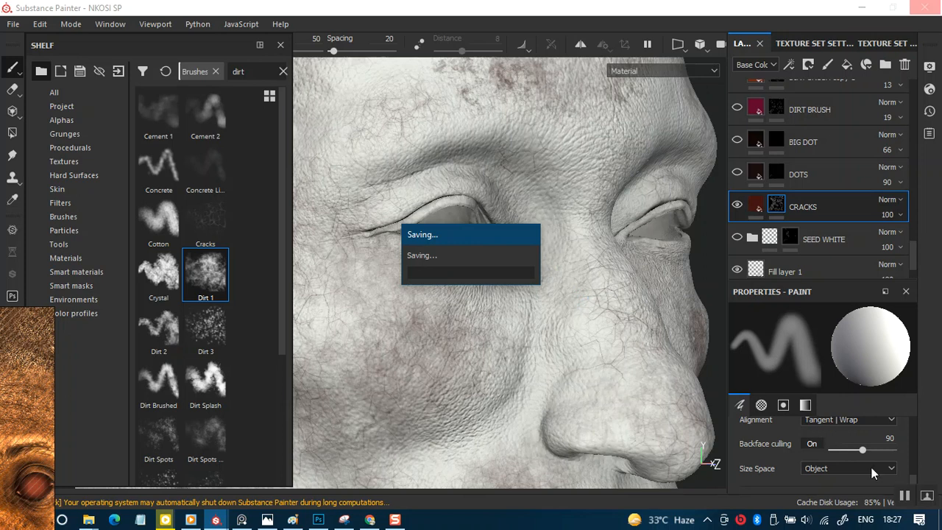
- Switch to the Dirt 1 brush for the CRACKS mask and reduce its size to 7.13
mouse_move(515, 256)
alt+mouse_down()
mouse_move(530, 301)
mouse_move(404, 337)
alt+mouse_up()
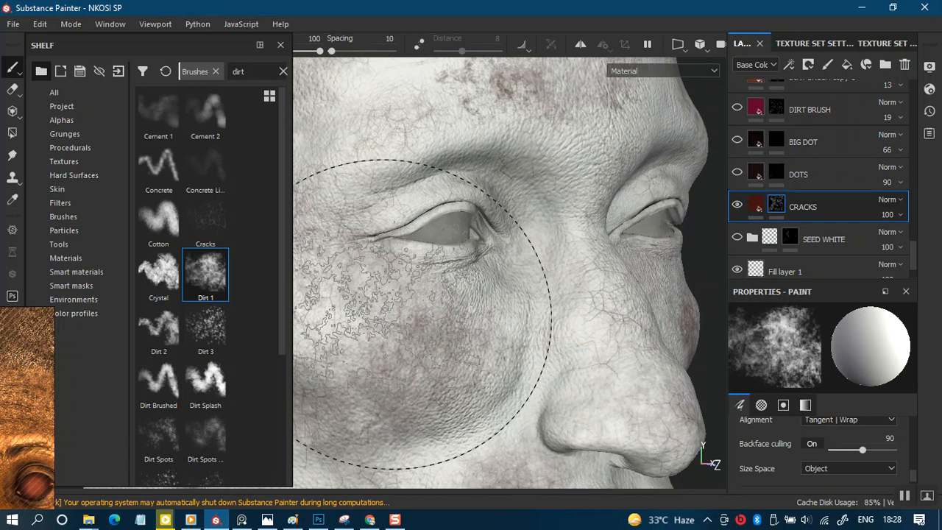
mouse_move(542, 299)
alt+mouse_down()
mouse_move(543, 358)
mouse_move(538, 333)
mouse_move(507, 324)
alt+mouse_up()
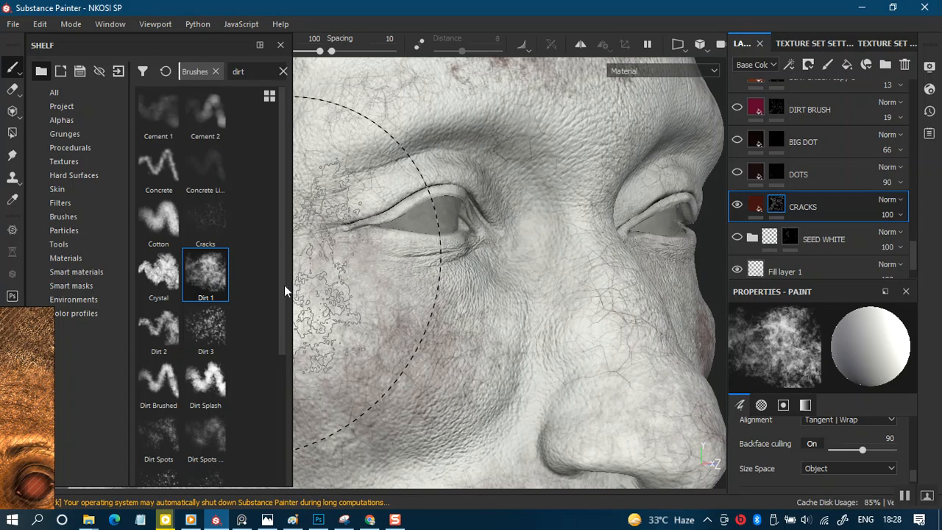
alt+drag(420, 294, 515, 305)
key(Tab)
mouse_move(479, 324)
ctrl+right_down()
mouse_move(473, 346)
mouse_move(425, 309)
ctrl+right_up()
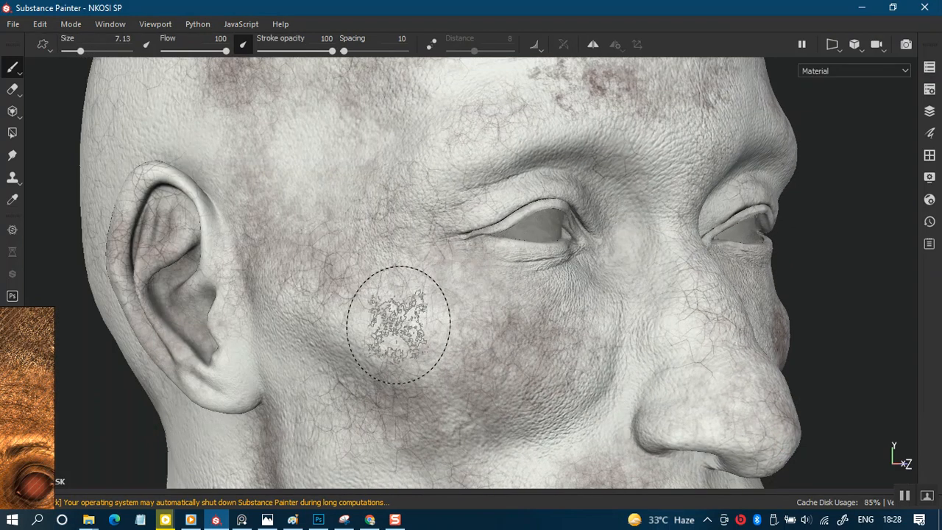
- Set the brush's flow to 29 and stroke opacity to 47, and paint a faint dirt patch below the cheekbone near the ear
alt+drag(404, 315, 414, 255)
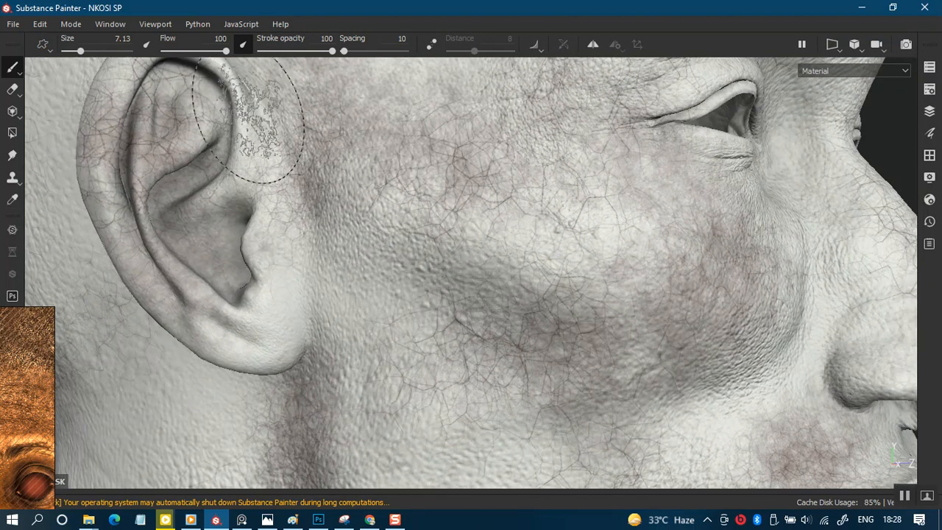
click(181, 53)
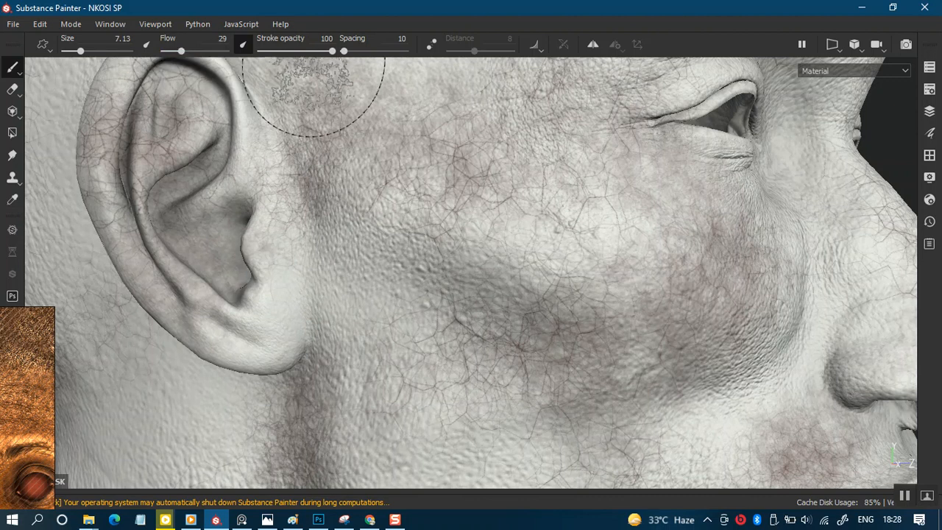
drag(296, 52, 293, 51)
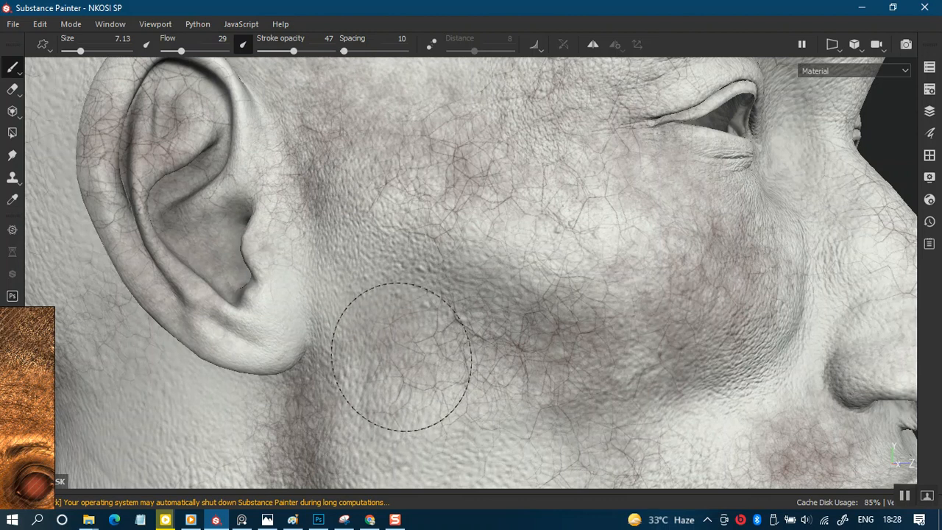
- Raise the brush's flow to 55 and stroke opacity to 76, and paint a stronger patch on the lower jaw
middle_drag(518, 321, 443, 164)
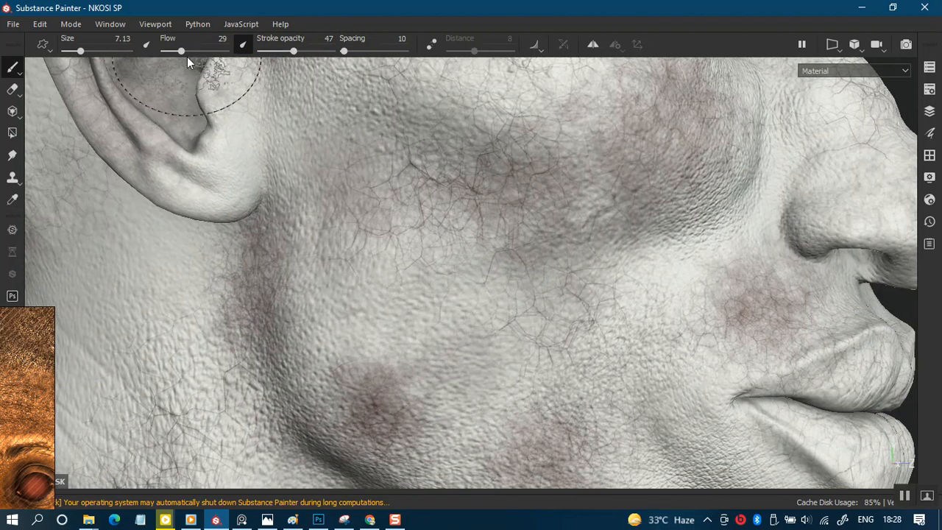
drag(185, 53, 199, 53)
drag(313, 57, 315, 57)
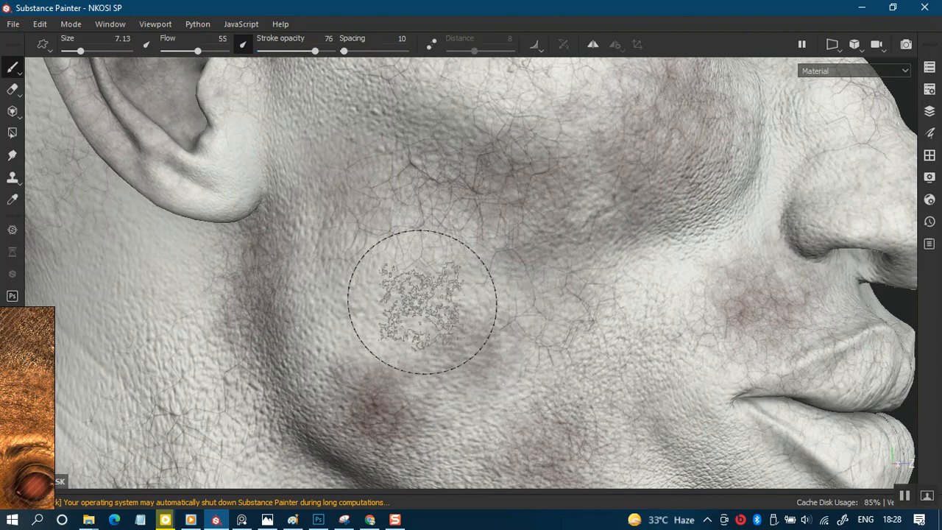
- Paint faint irregular patches on the side of the neck behind the jaw, and review the patches across the head
mouse_move(408, 281)
middle_down()
mouse_move(457, 275)
mouse_move(459, 294)
middle_up()
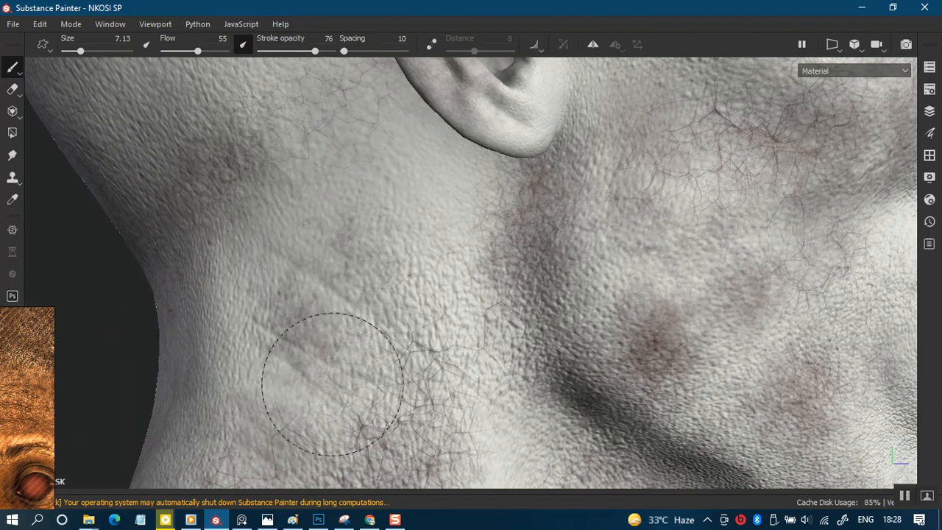
mouse_move(490, 322)
alt+mouse_down()
mouse_move(525, 299)
mouse_move(382, 336)
alt+mouse_up()
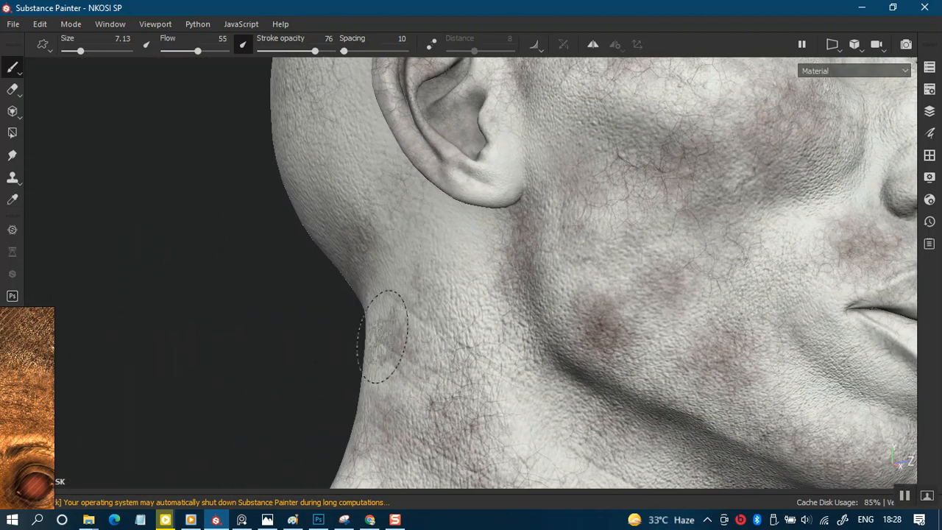
scroll(479, 257, down, 5)
mouse_move(479, 257)
alt+mouse_down()
mouse_move(433, 288)
mouse_move(454, 273)
mouse_move(368, 290)
mouse_move(481, 299)
mouse_move(540, 269)
alt+mouse_up()
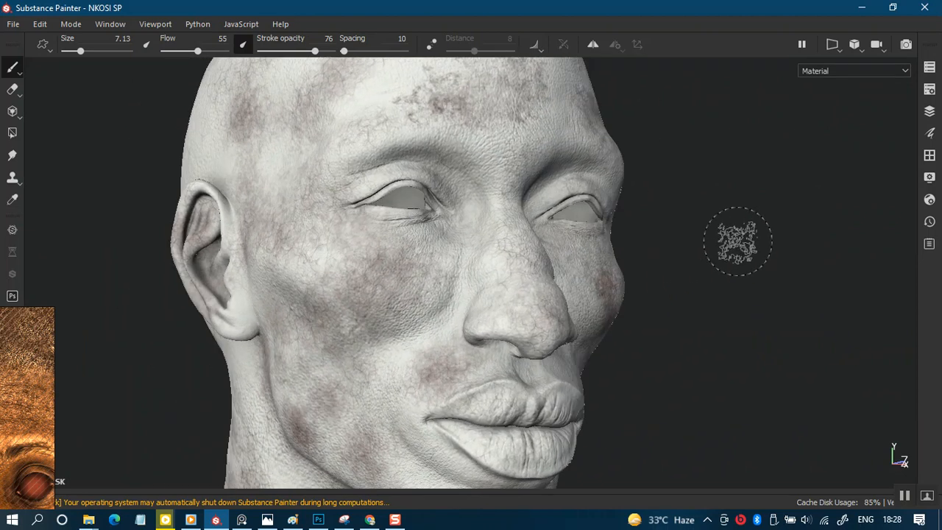
key(Tab)
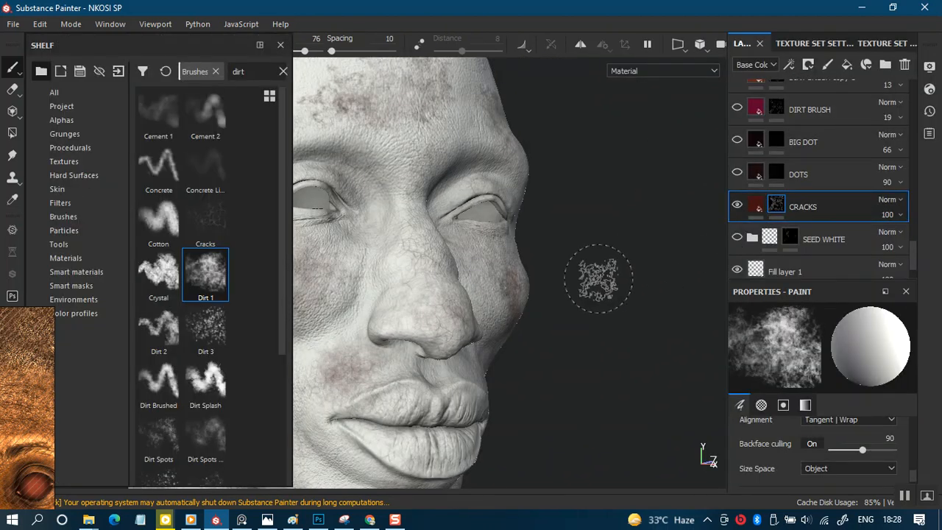